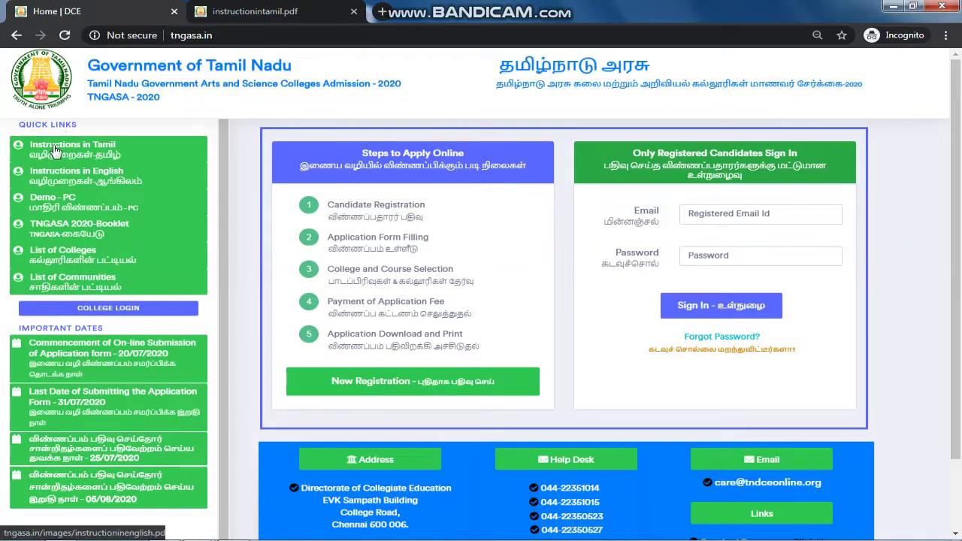
Step: Read the instructionintamil.pdf Tamil instructions down to page 3, then return to page 1
left_click(256, 11)
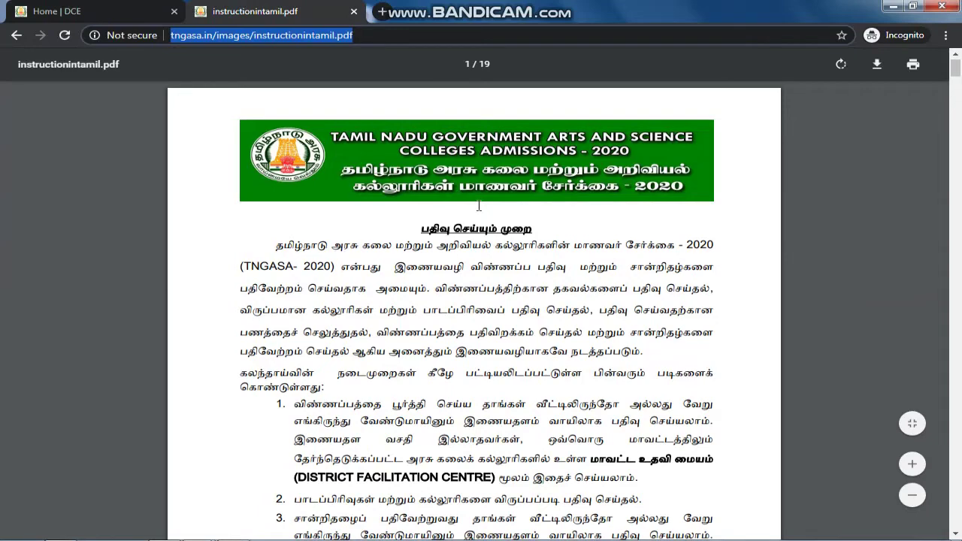
scroll(478, 205, "down", 5)
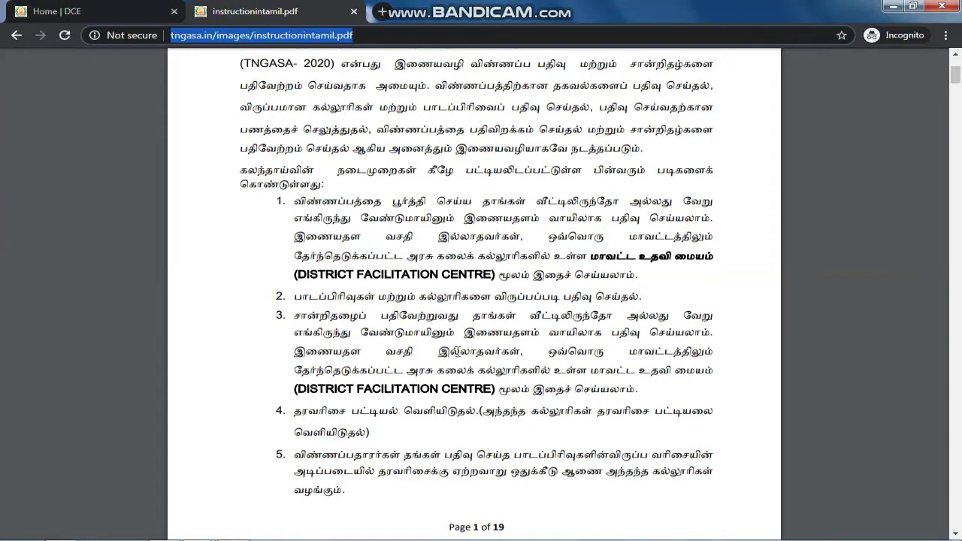
scroll(458, 351, "down", 1)
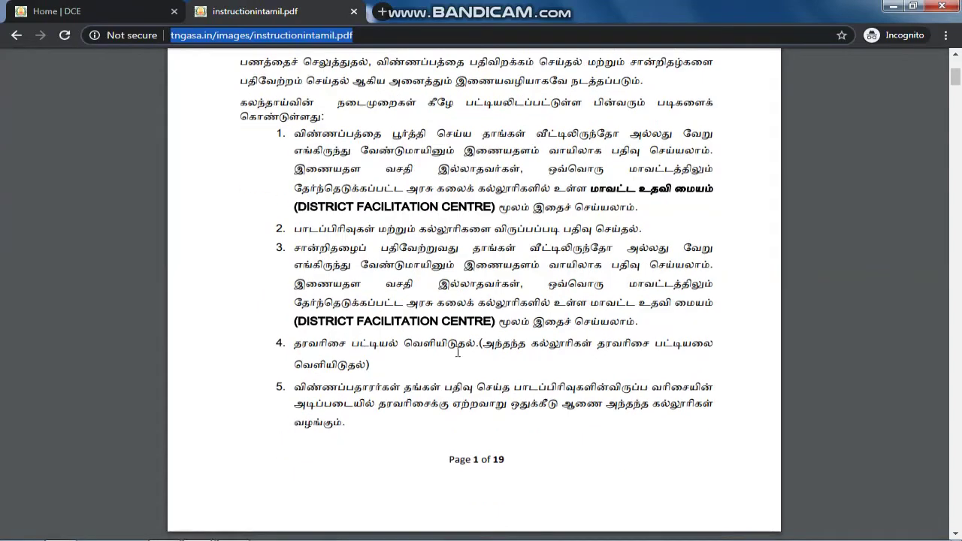
left_click_drag(335, 170, 509, 333)
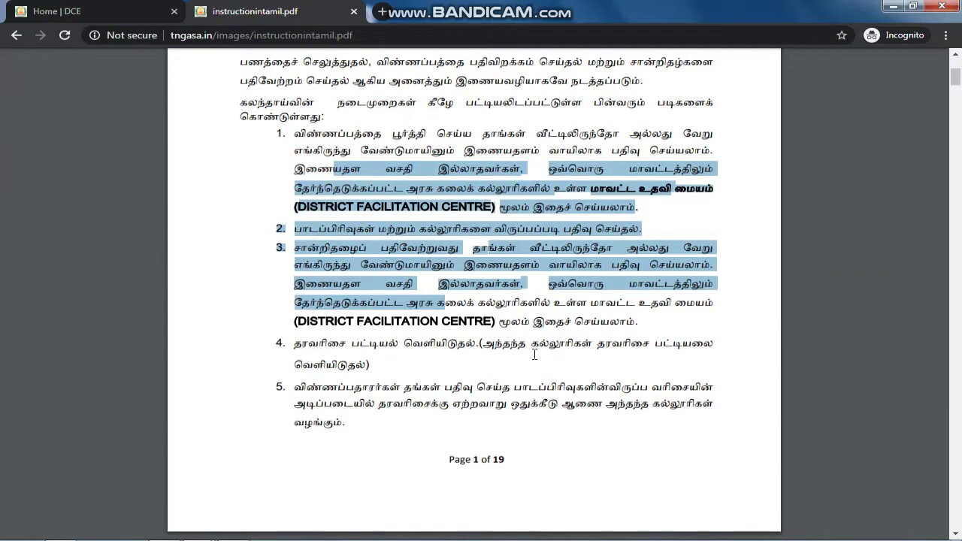
left_click(533, 358)
scroll(455, 233, "down", 7)
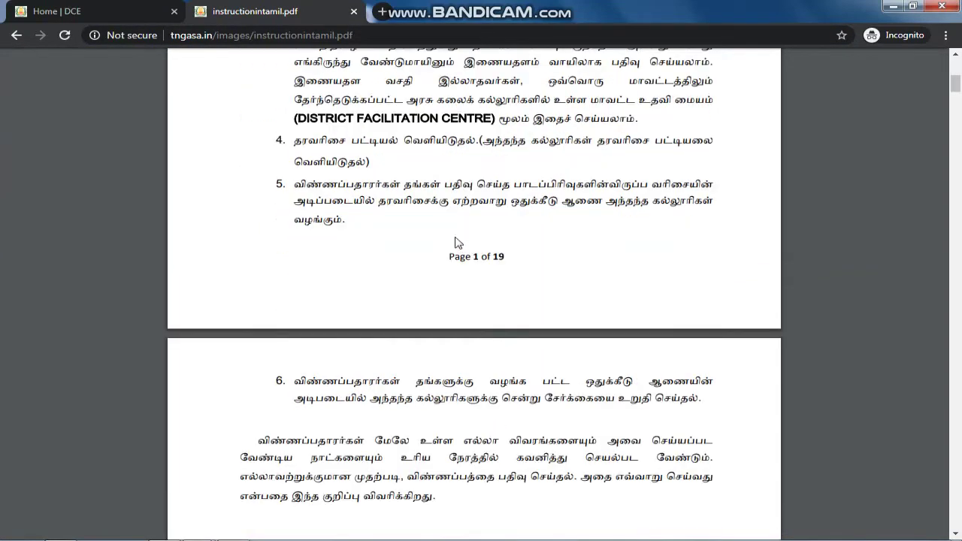
scroll(457, 239, "down", 12)
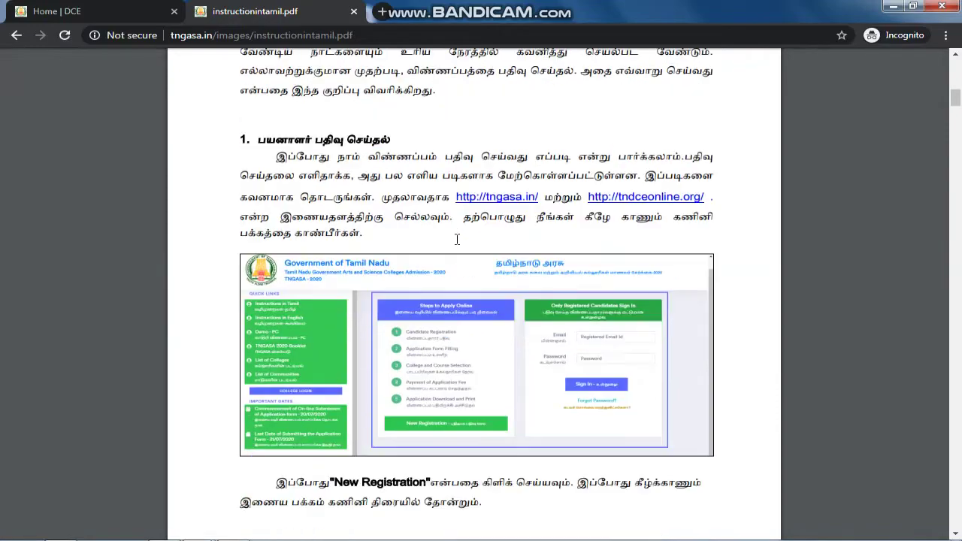
scroll(456, 241, "up", 15)
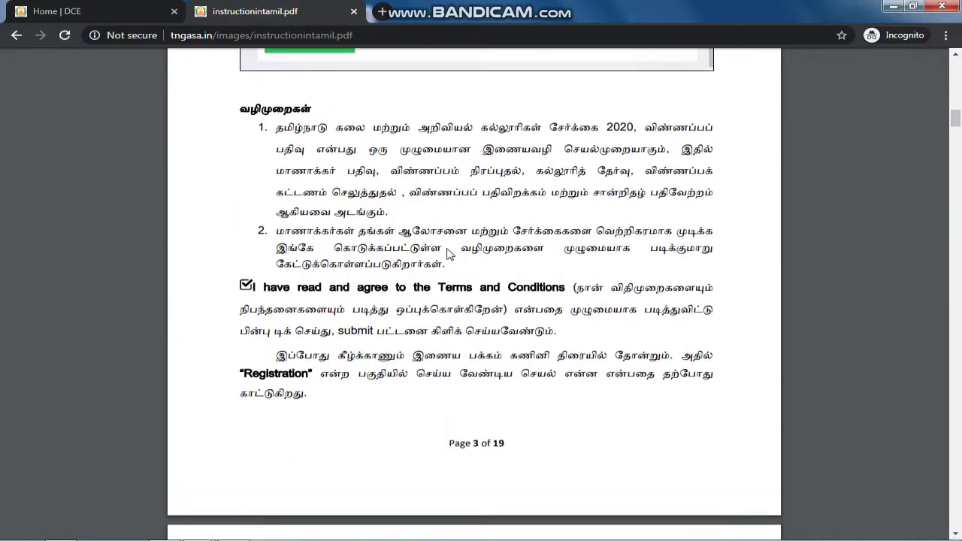
scroll(449, 254, "up", 12)
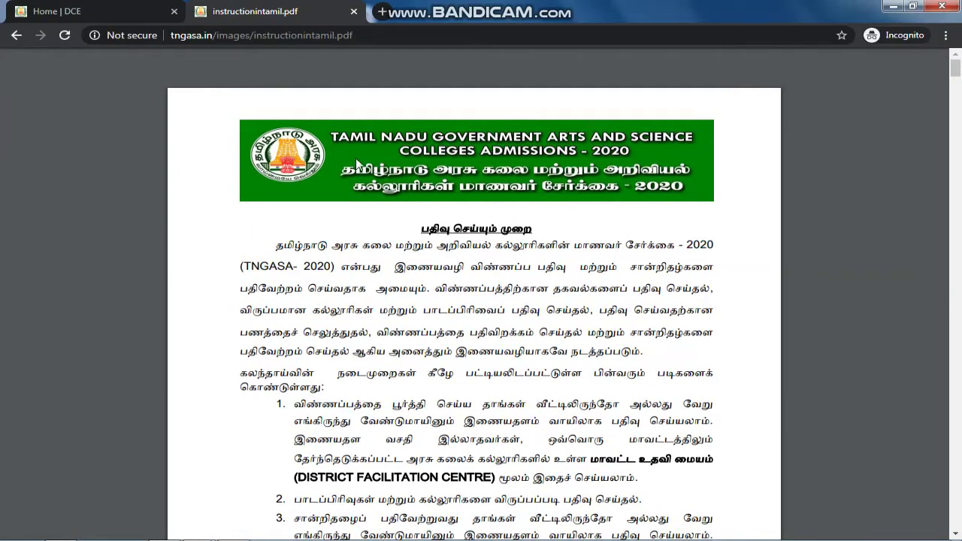
Step: Return to the 'Home | DCE' page and focus the sign-in Email and Password fields
left_click(120, 13)
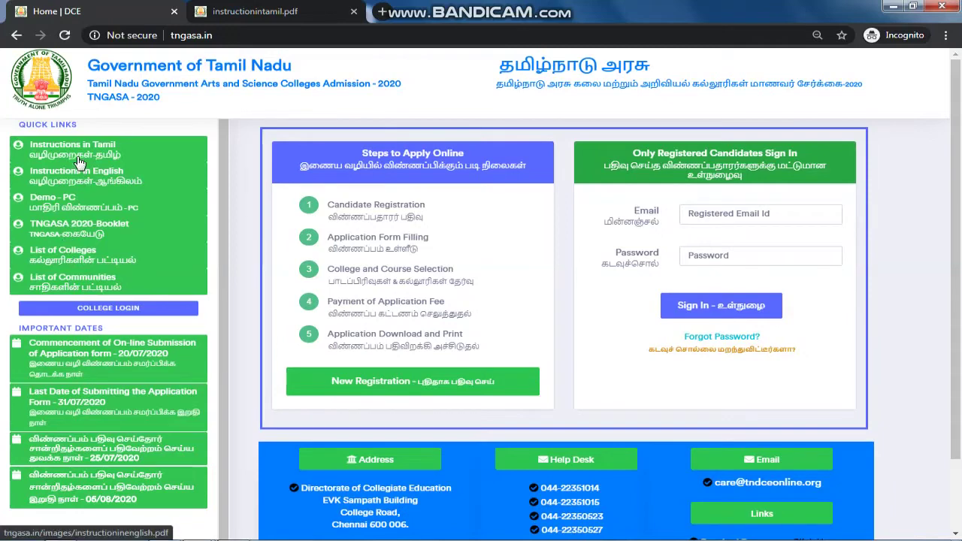
scroll(60, 360, "down", 1)
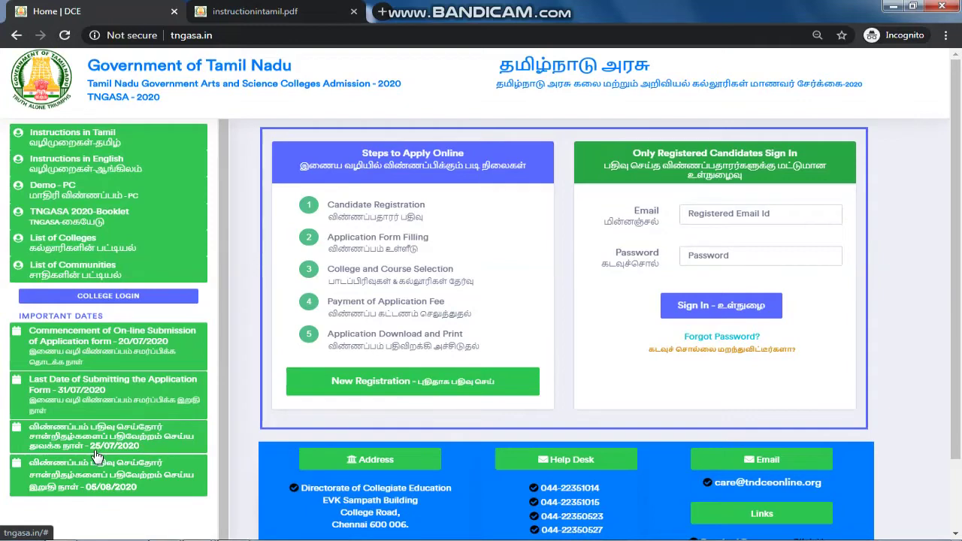
scroll(96, 456, "down", 1)
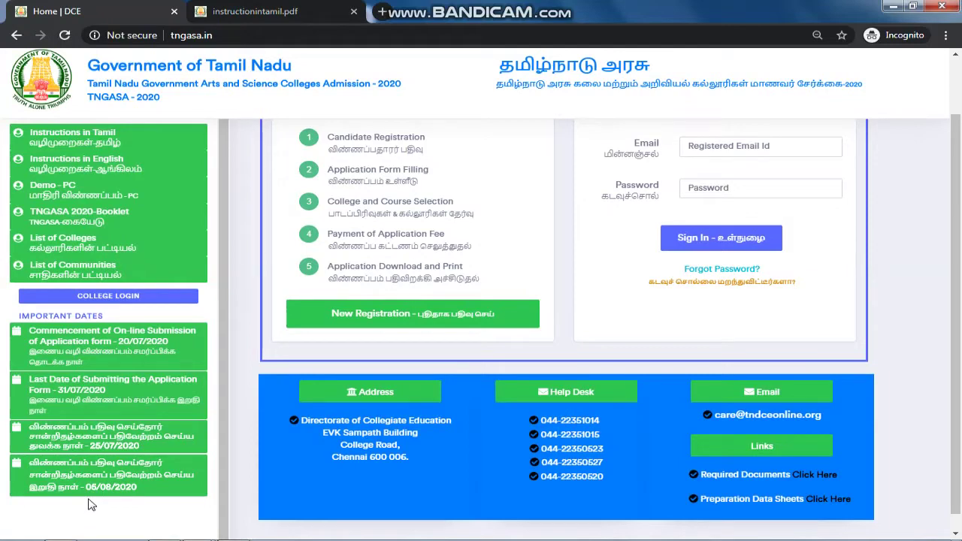
scroll(669, 451, "up", 1)
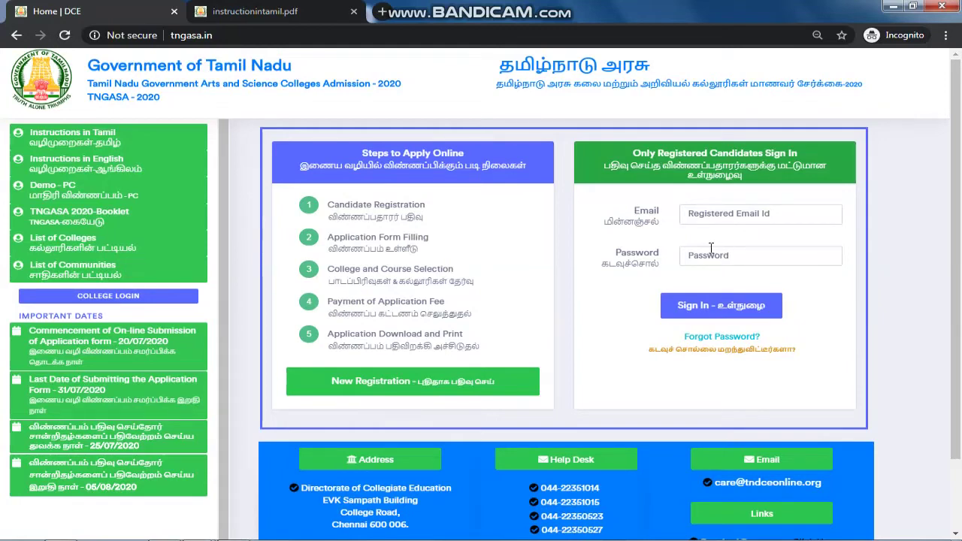
left_click(704, 215)
left_click(703, 254)
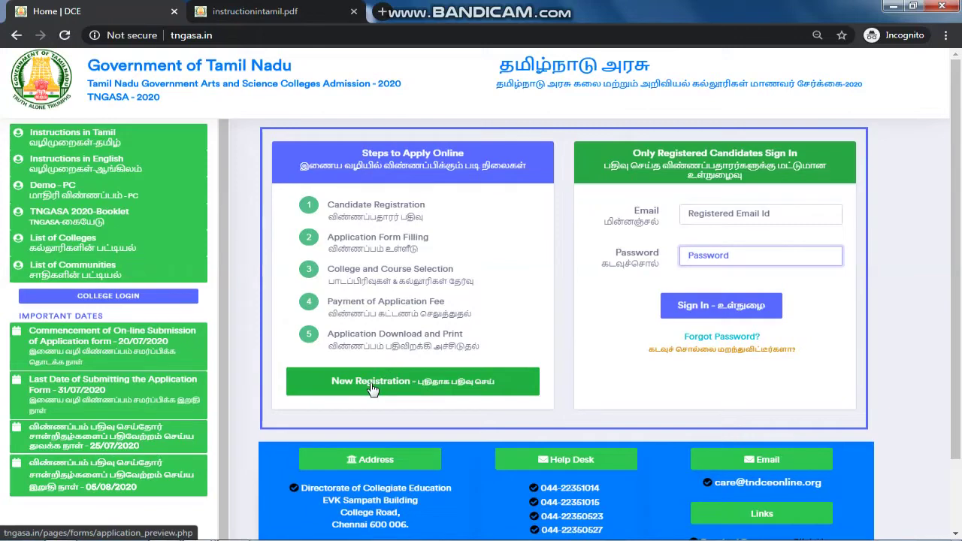
Step: Start a new registration and enter the candidate's name, email ID, password and its confirmation
left_click(373, 388)
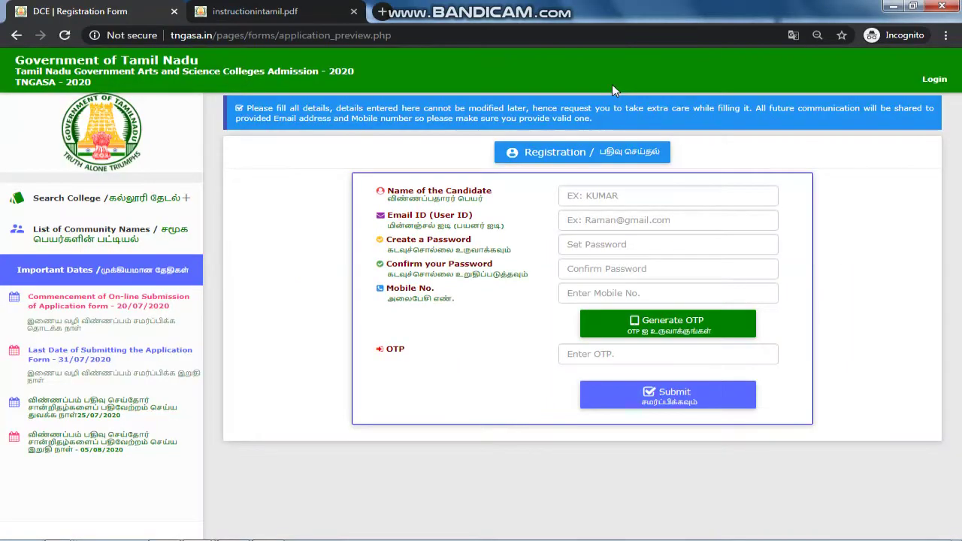
left_click(598, 196)
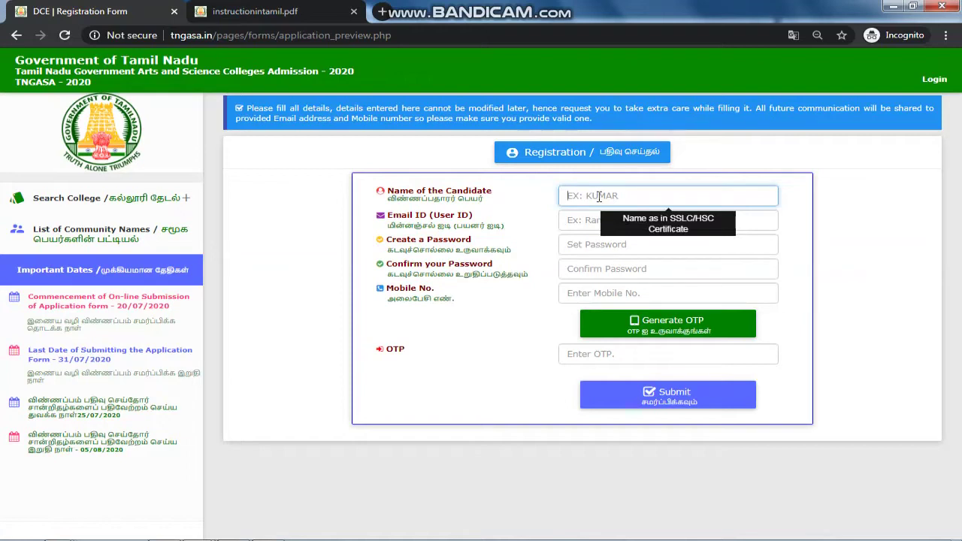
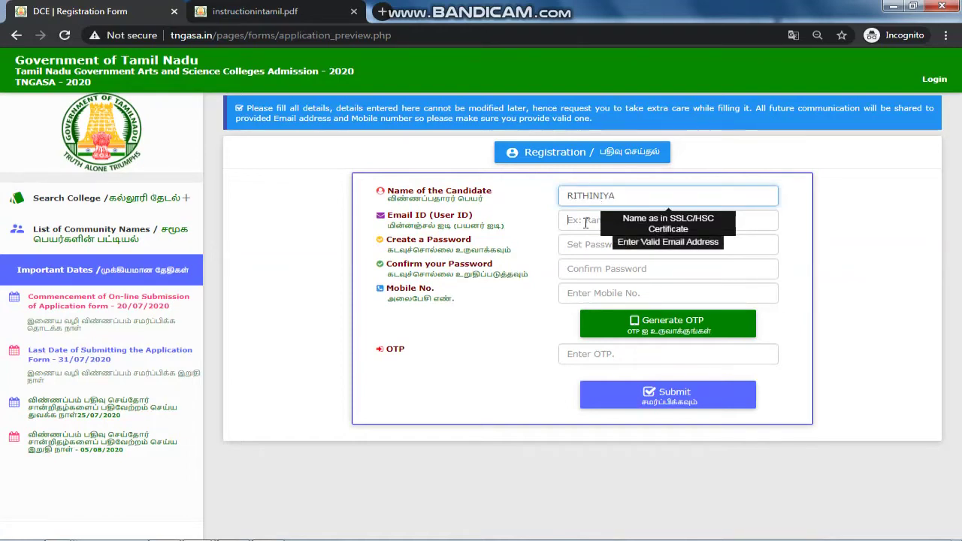
left_click(586, 222)
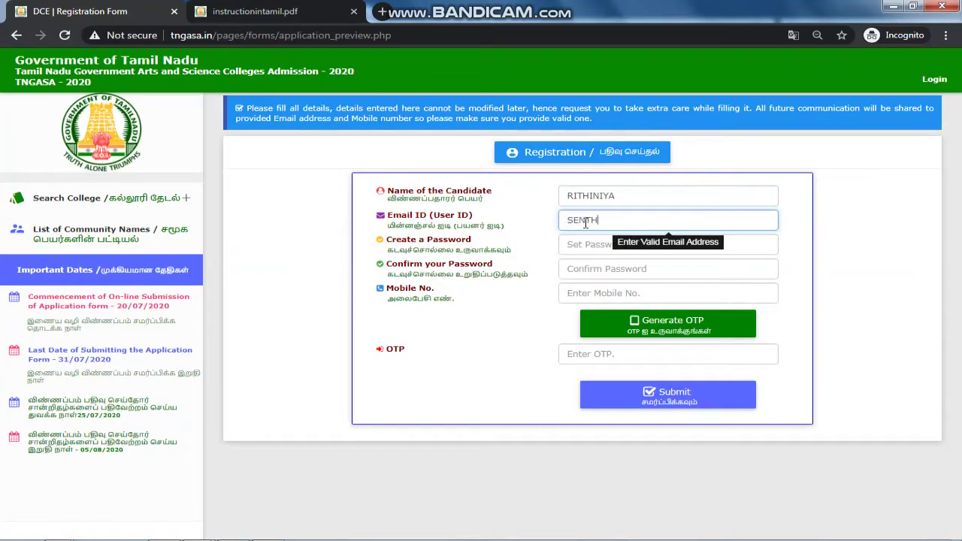
left_click(602, 245)
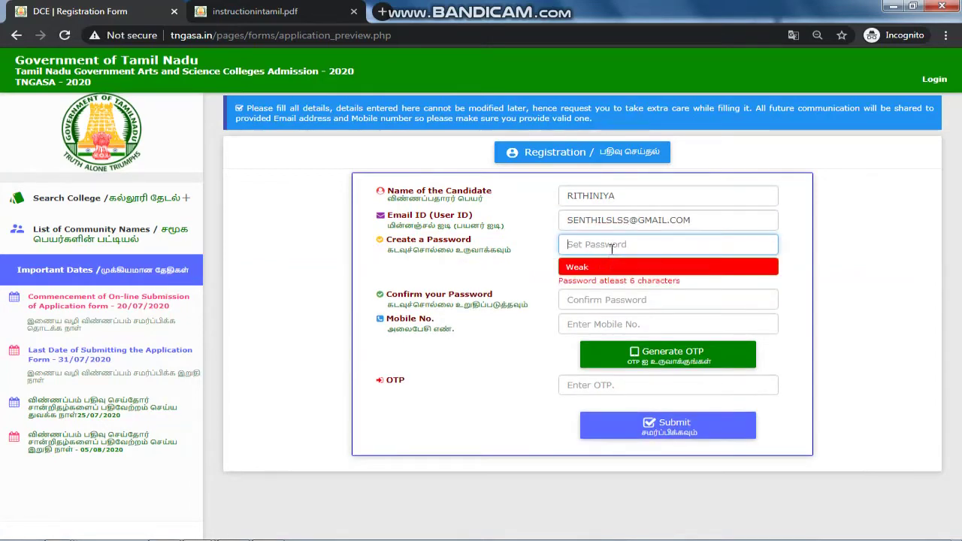
type("••••")
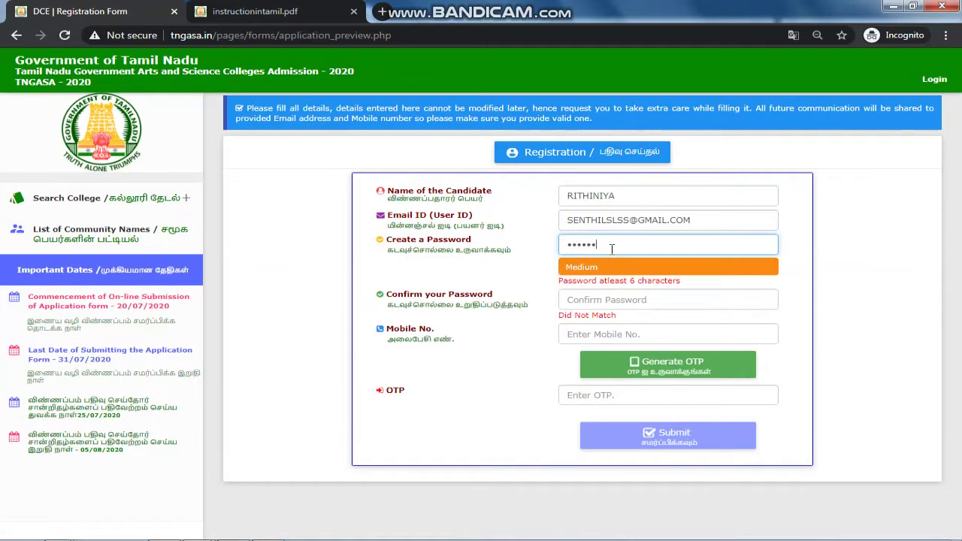
type("•••")
key("Tab")
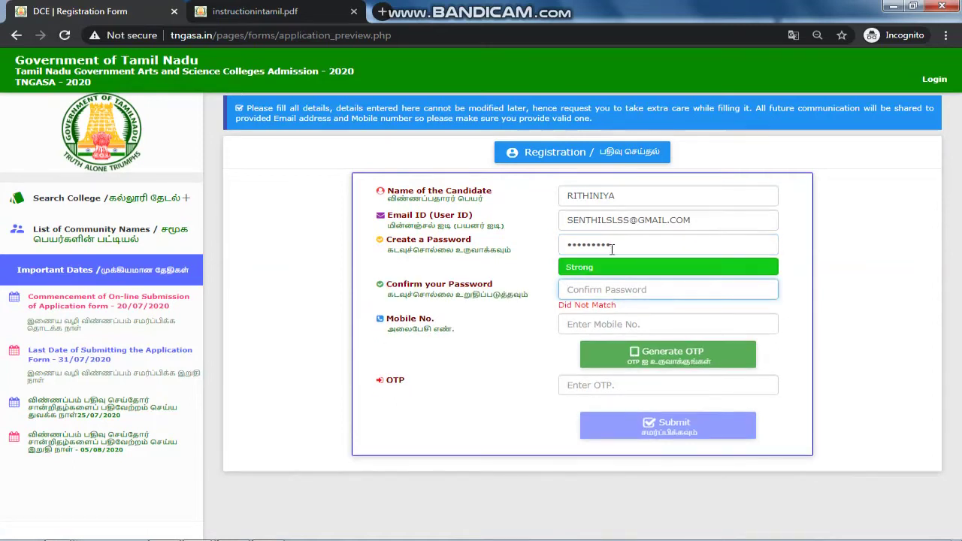
type("•••••••••")
Step: Enter the candidate's mobile number, generate the OTP and submit the registration
left_click(624, 313)
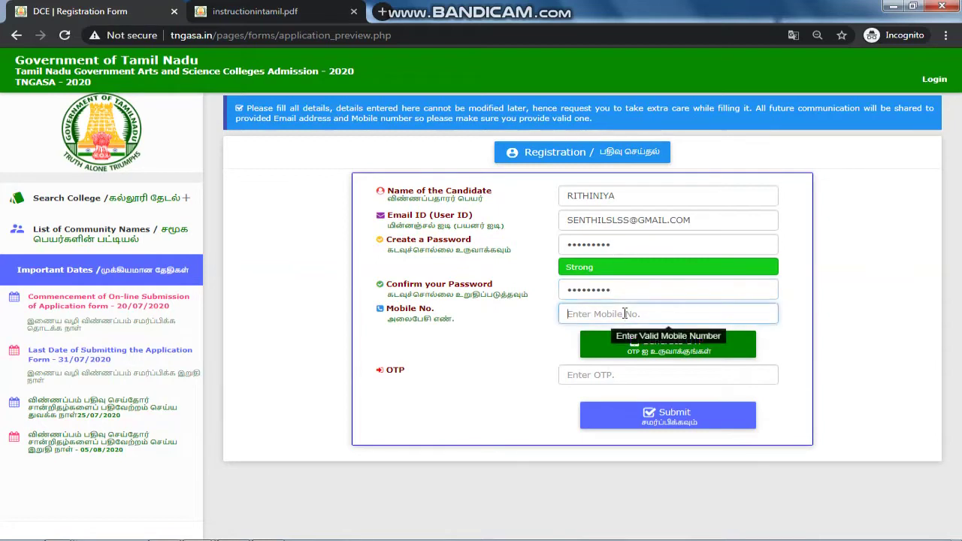
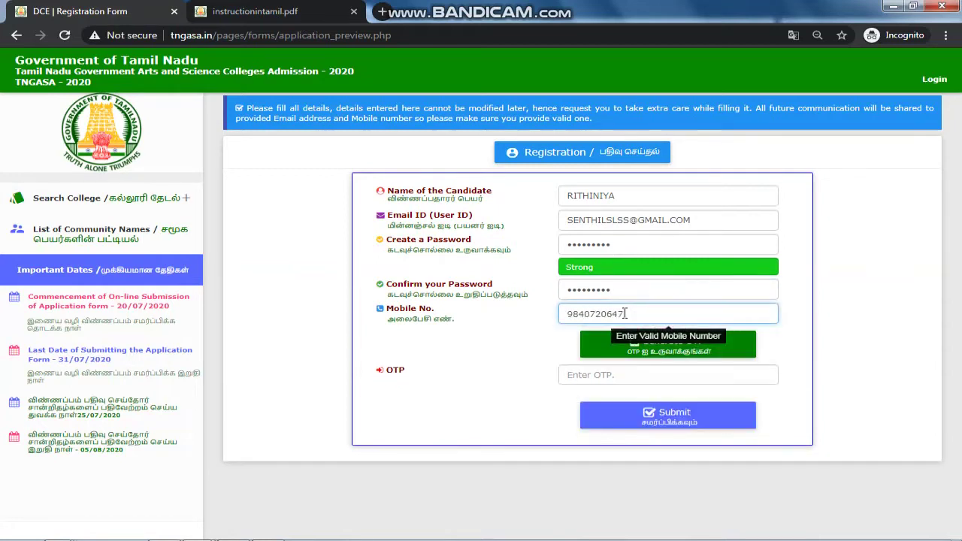
left_click(641, 375)
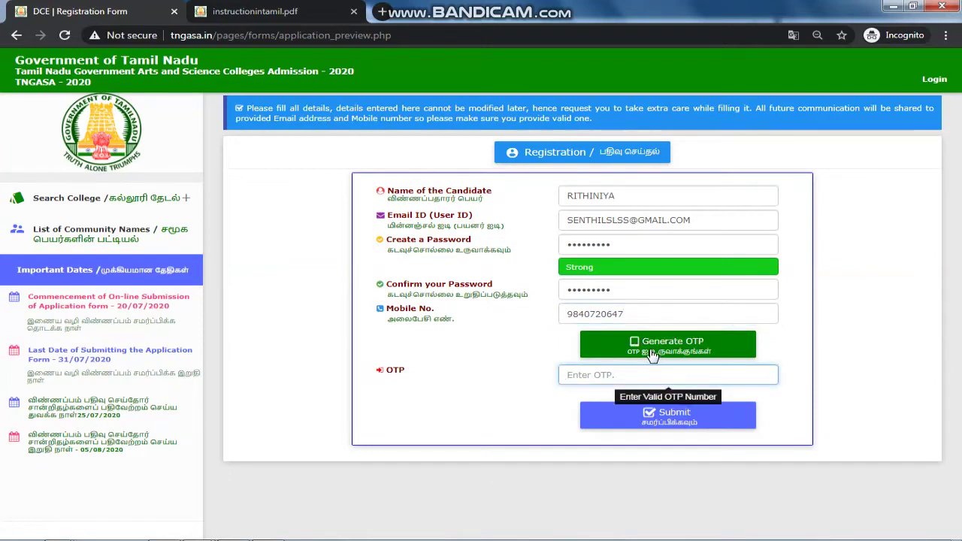
left_click(651, 352)
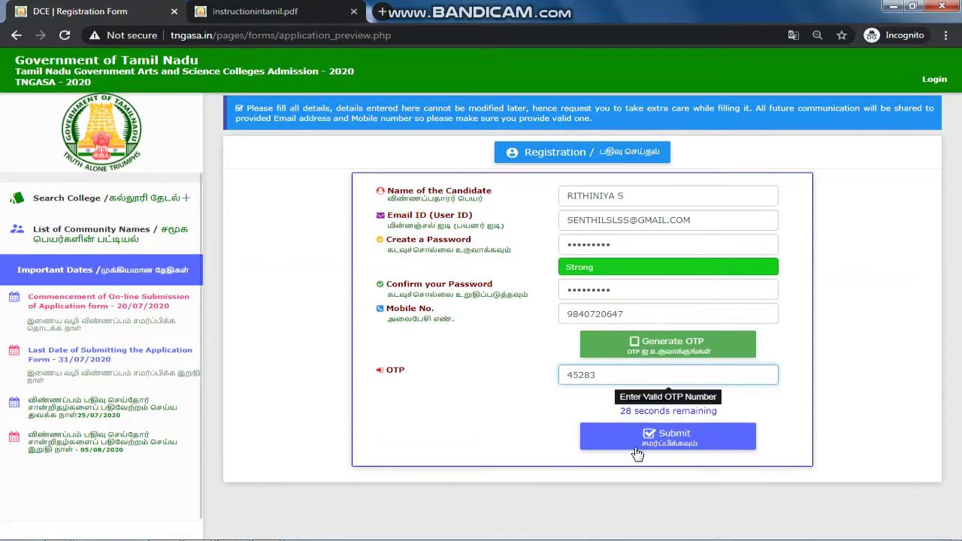
left_click(640, 448)
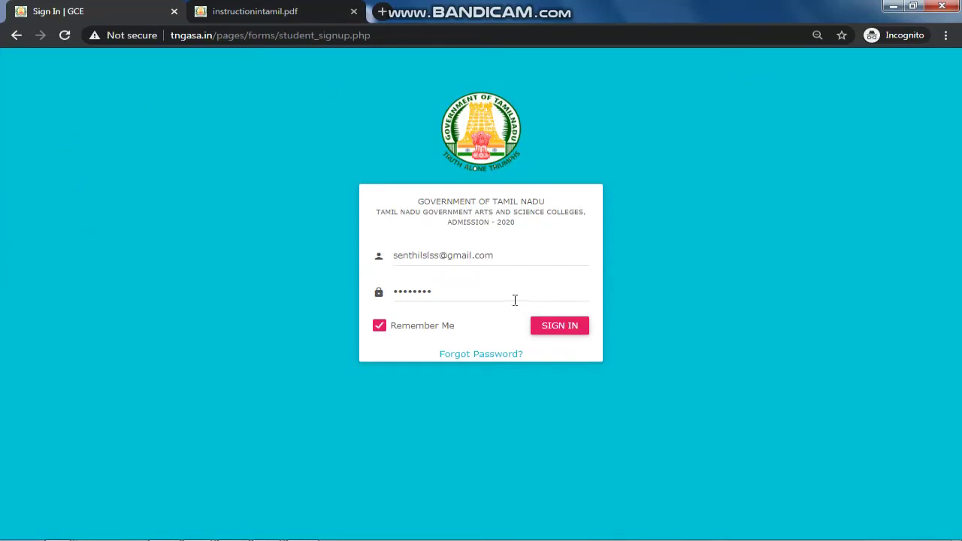
Step: Sign in with the prefilled email and password, then open the Pending Application card
left_click_drag(500, 255, 361, 253)
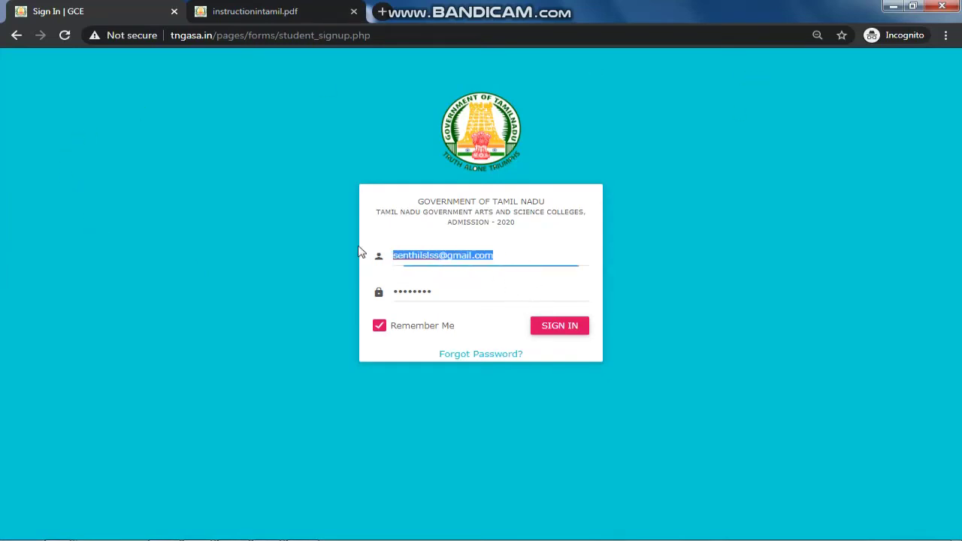
double_click(436, 294)
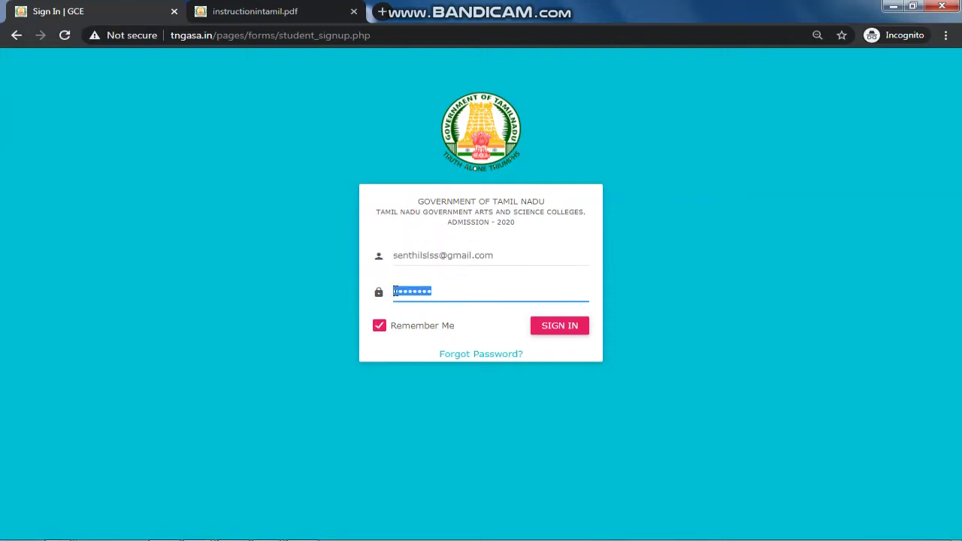
left_click(547, 328)
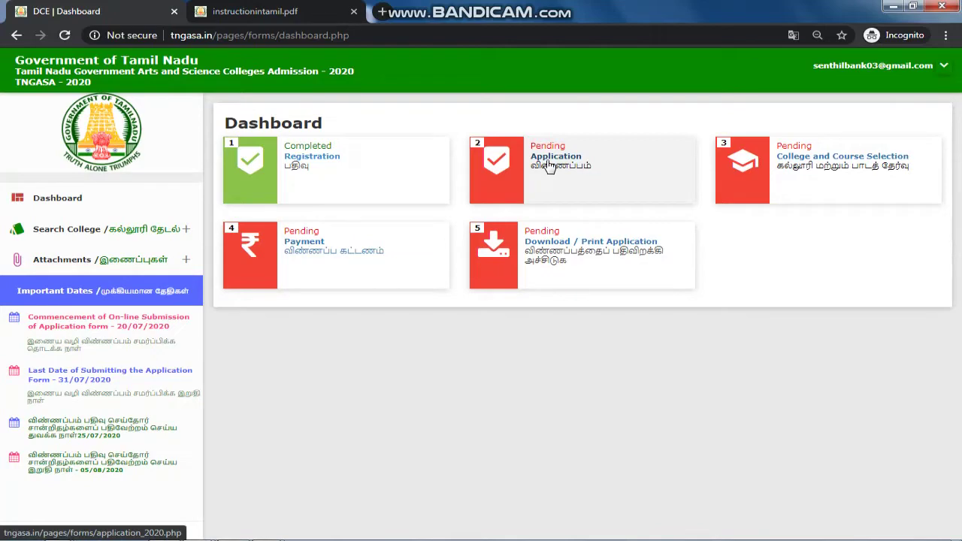
left_click(548, 167)
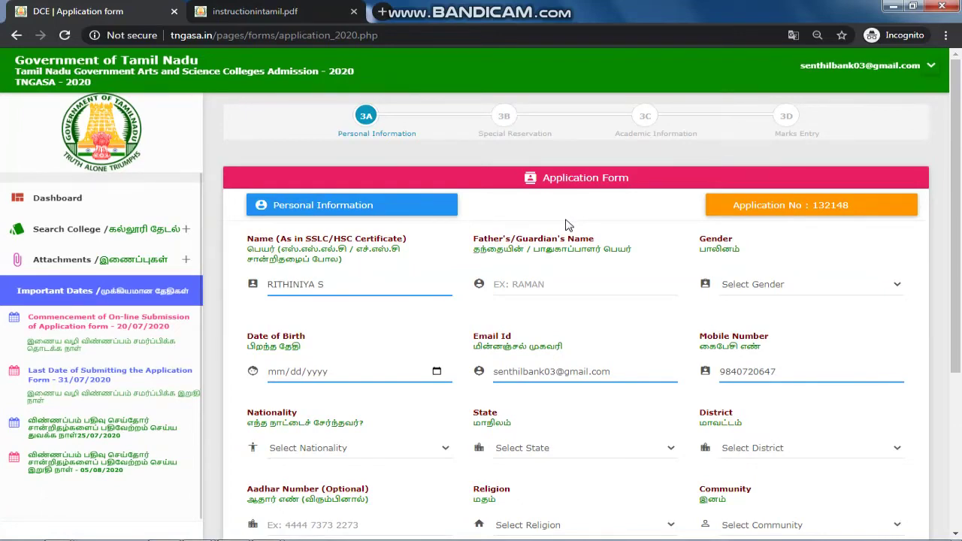
Step: Set the Personal Information gender to Female and the district to Chennai
scroll(958, 144, "down", 1)
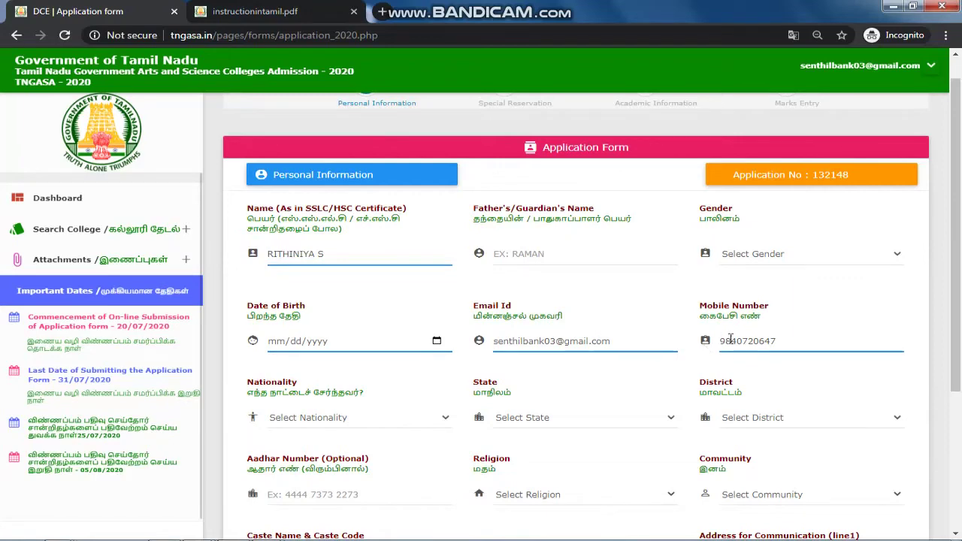
scroll(730, 340, "down", 2)
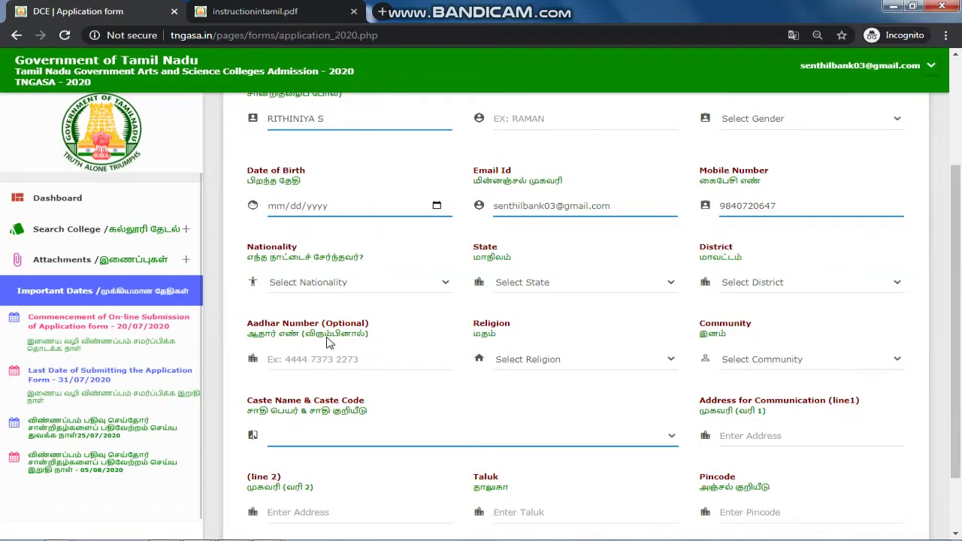
scroll(547, 328, "down", 1)
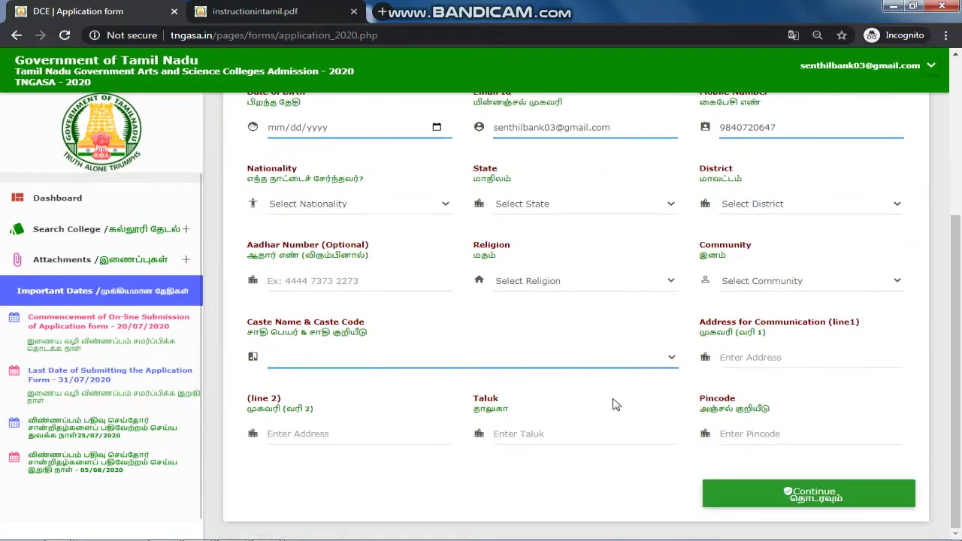
scroll(613, 404, "up", 3)
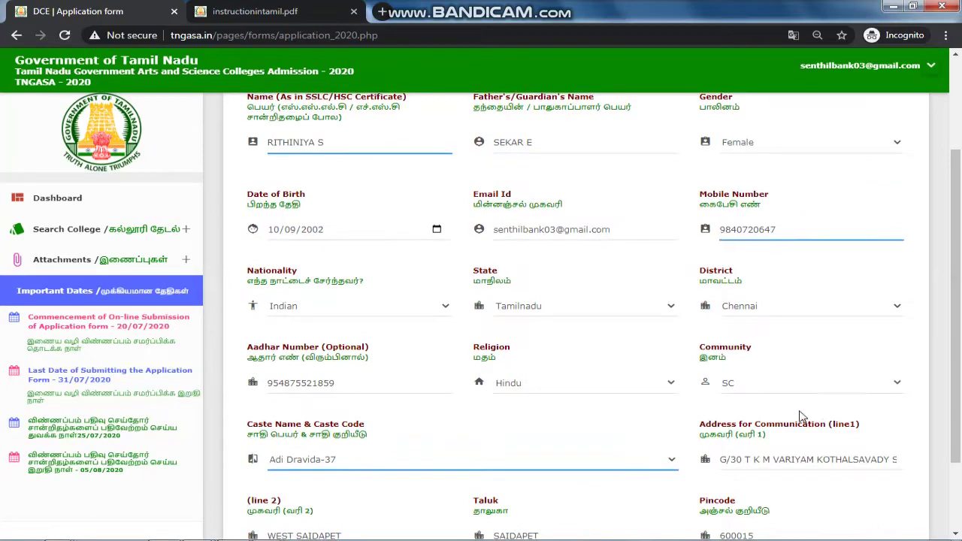
scroll(797, 398, "up", 2)
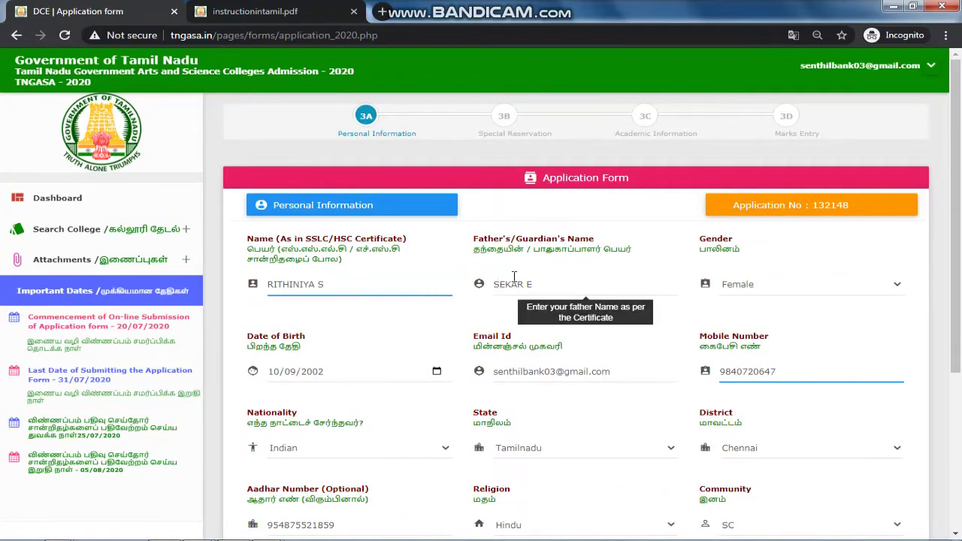
left_click(830, 294)
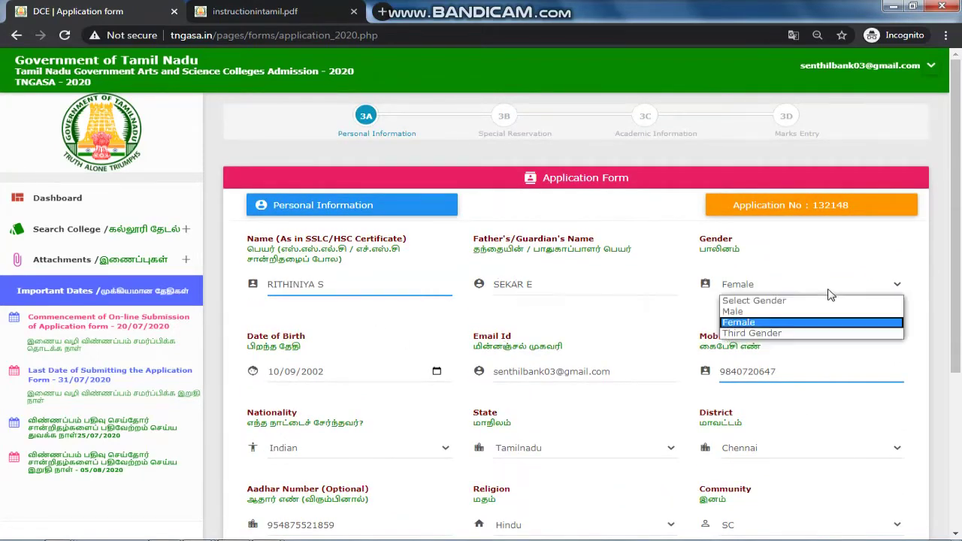
left_click(782, 323)
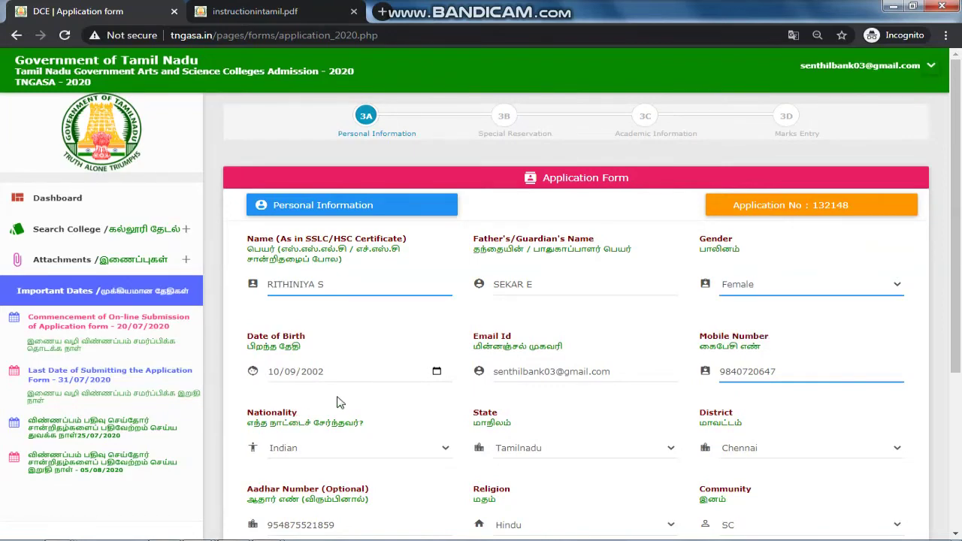
scroll(340, 403, "down", 1)
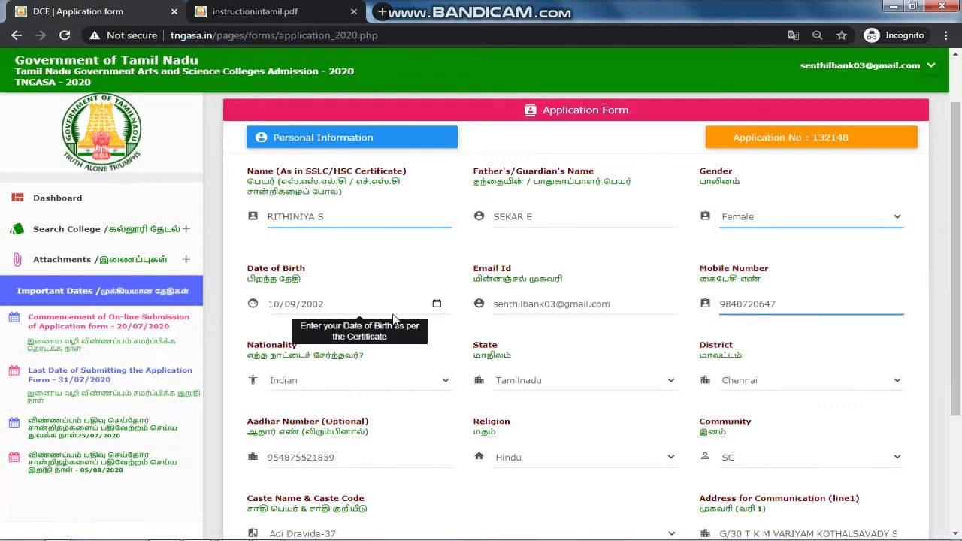
scroll(419, 367, "down", 1)
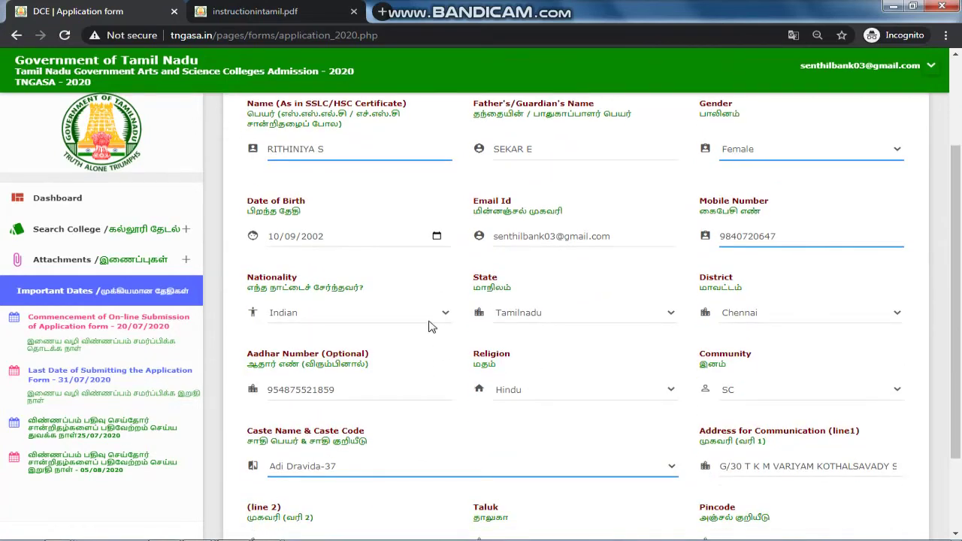
left_click(756, 312)
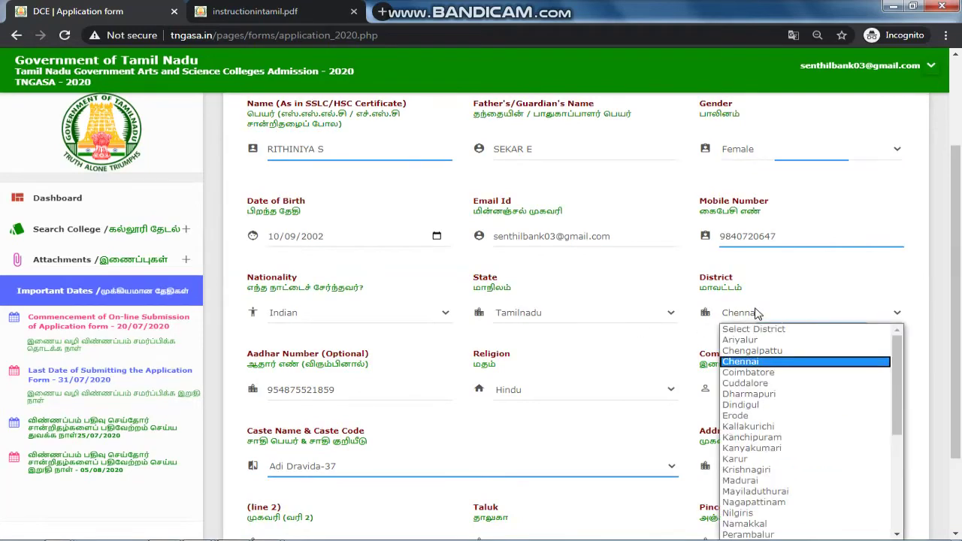
left_click(756, 312)
Step: Check the Aadhar number and set religion Hindu, community SC and caste Adi Dravida-37
scroll(407, 391, "down", 2)
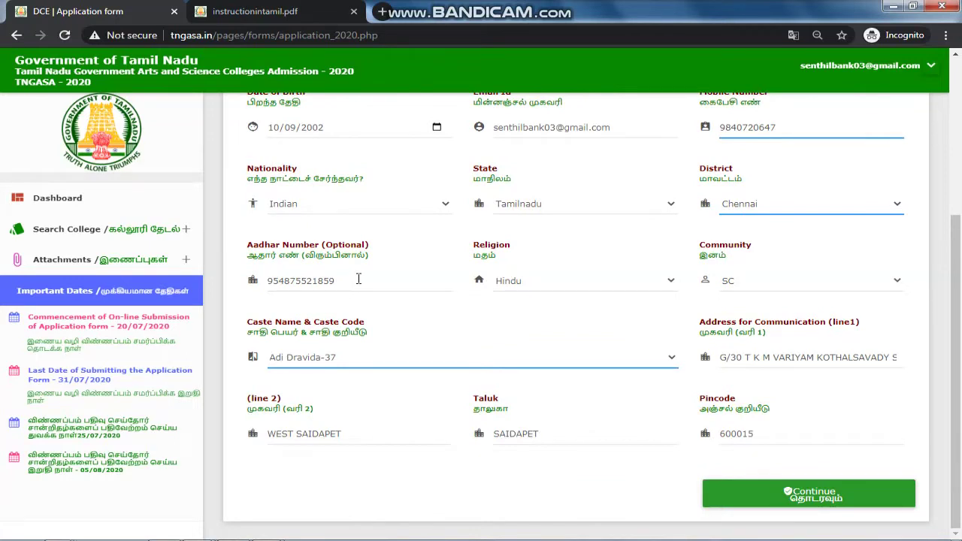
left_click_drag(358, 281, 256, 290)
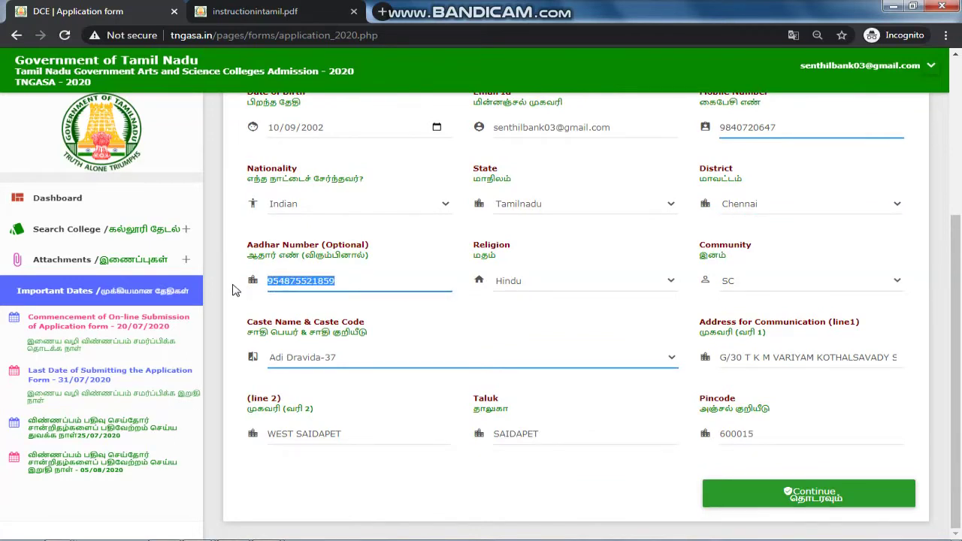
left_click(341, 282)
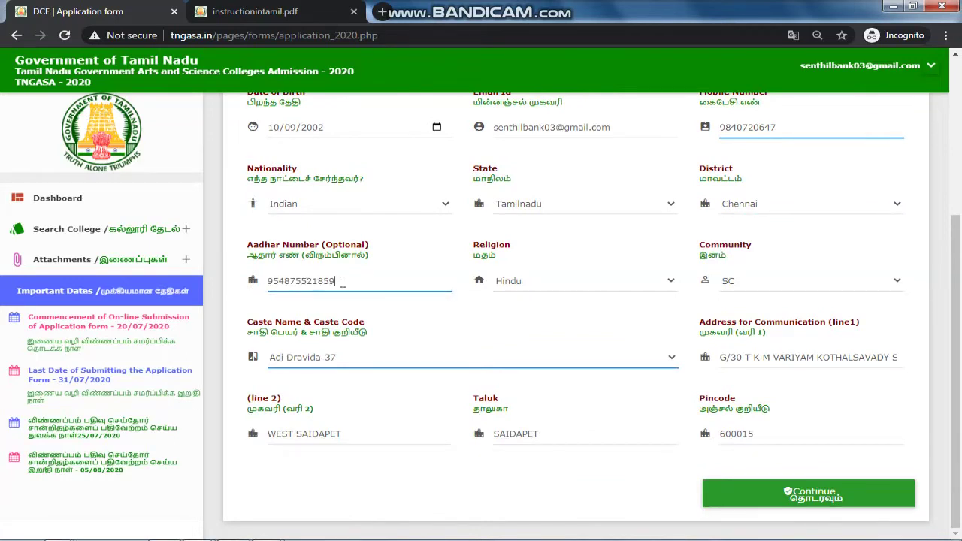
left_click(524, 288)
left_click(519, 306)
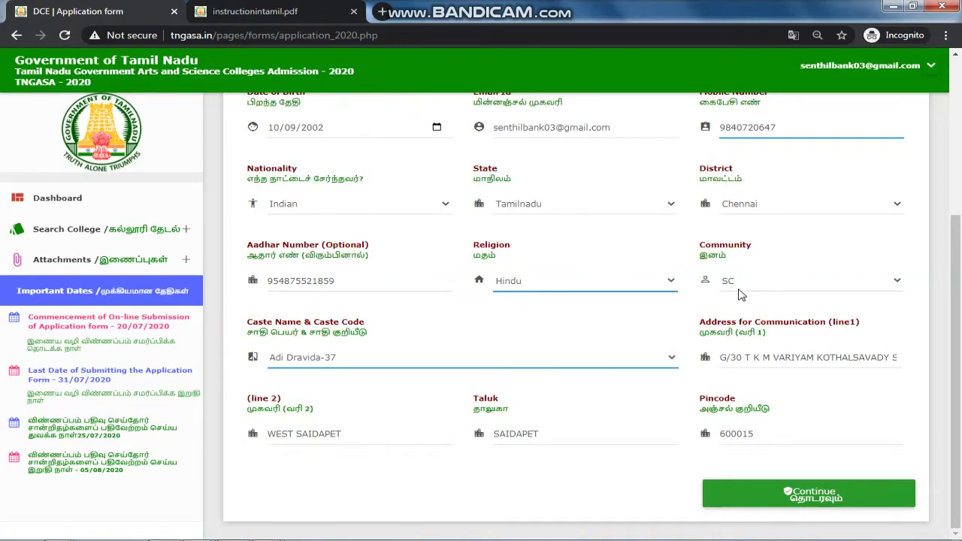
left_click(742, 291)
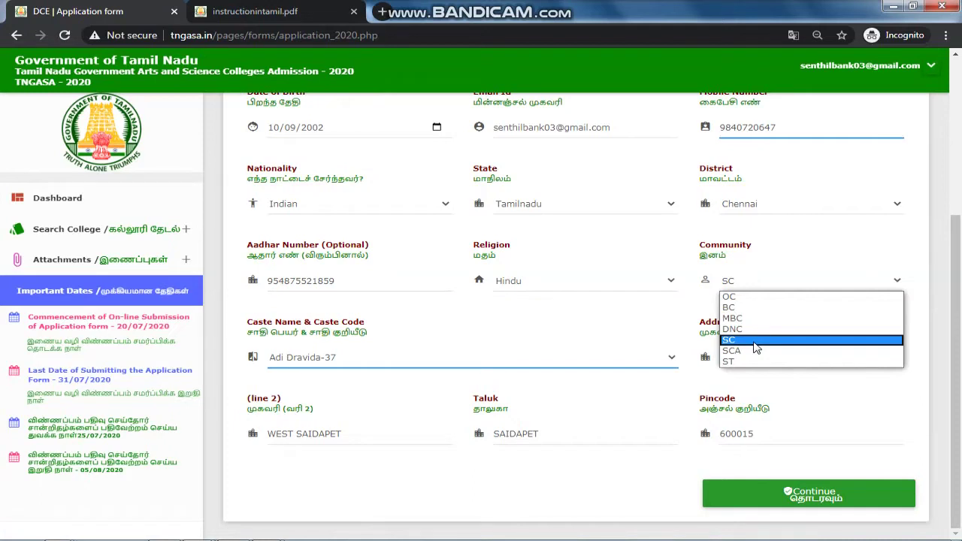
left_click(756, 348)
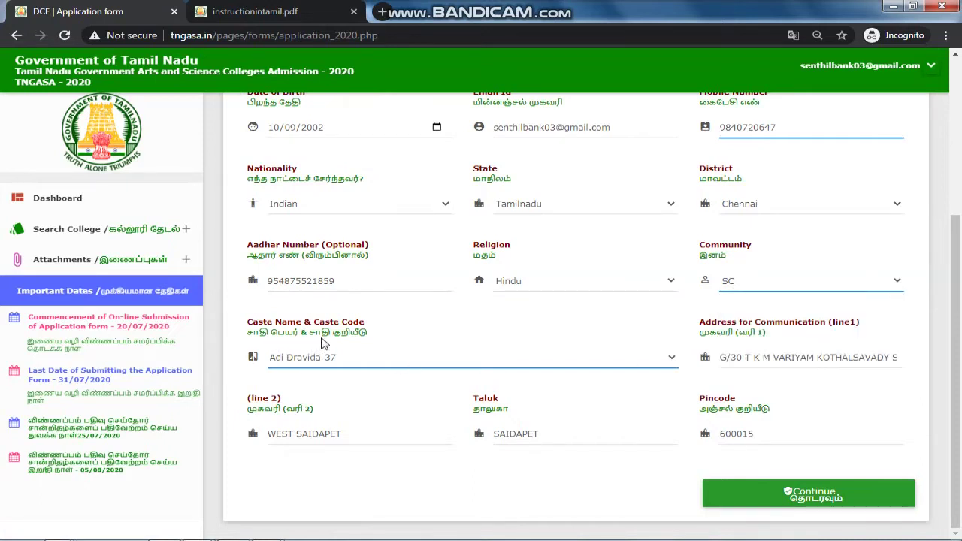
left_click(338, 365)
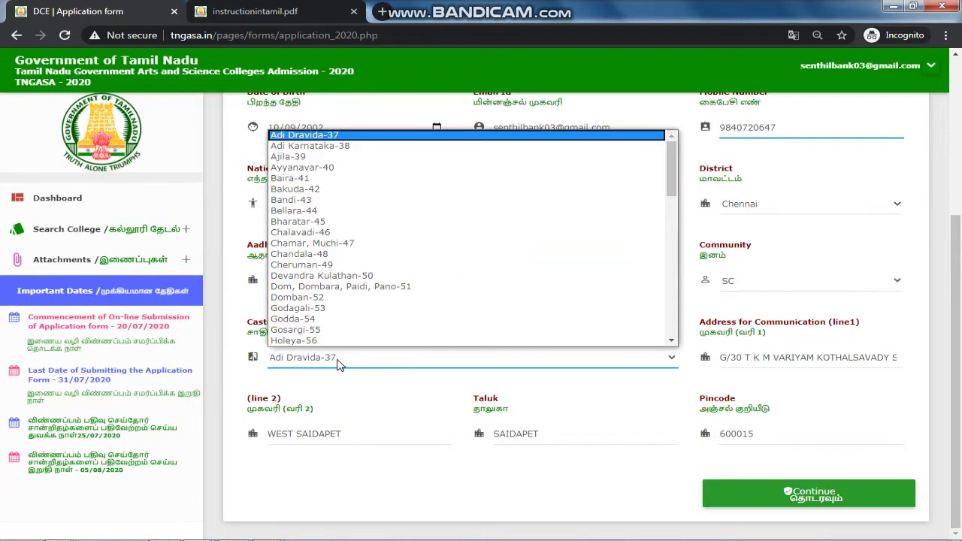
left_click(338, 364)
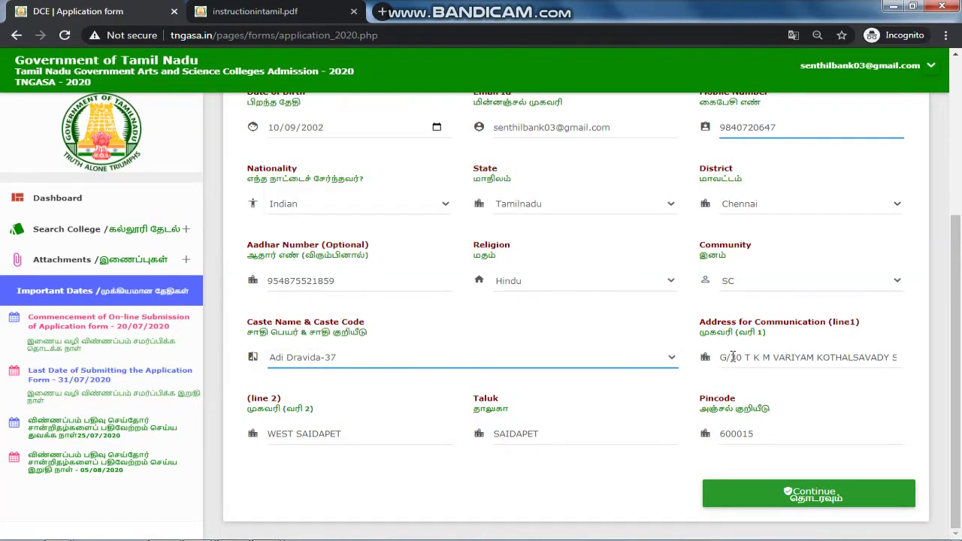
Step: Review the two communication address lines, including SAIDAPET in line 2
left_click_drag(719, 357, 897, 360)
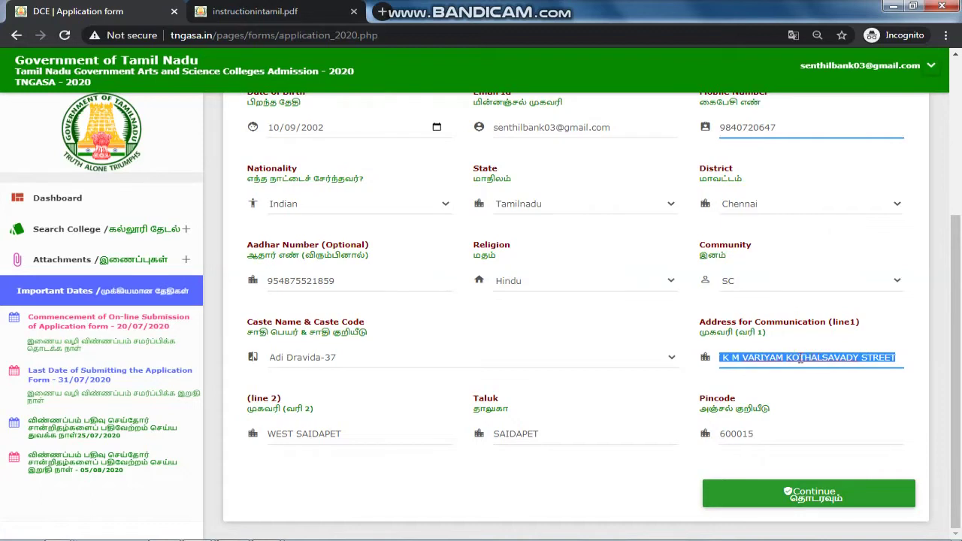
left_click(734, 359)
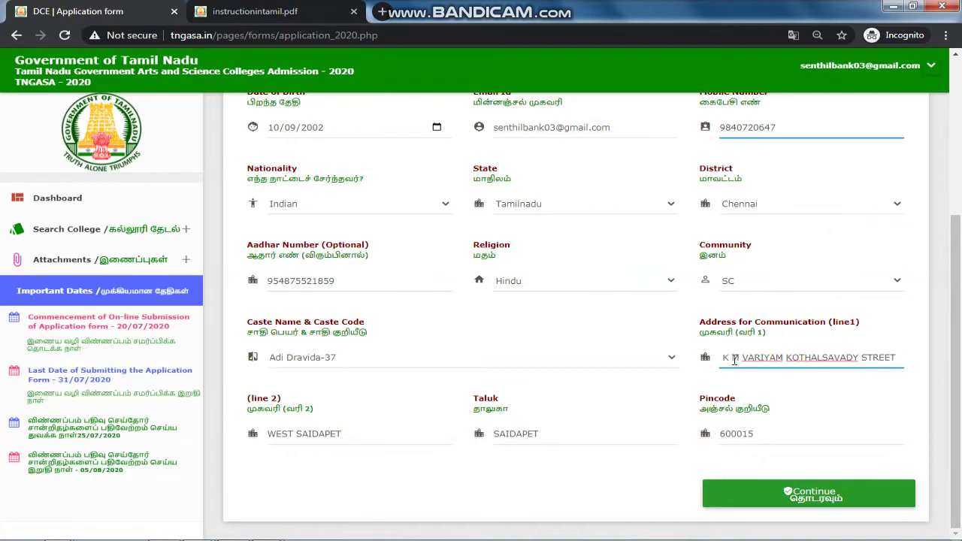
double_click(306, 435)
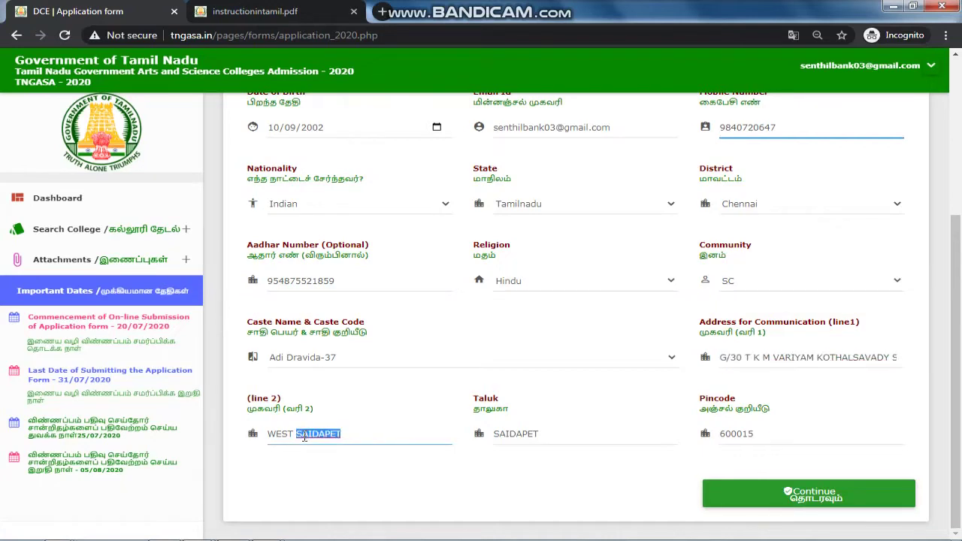
left_click(494, 463)
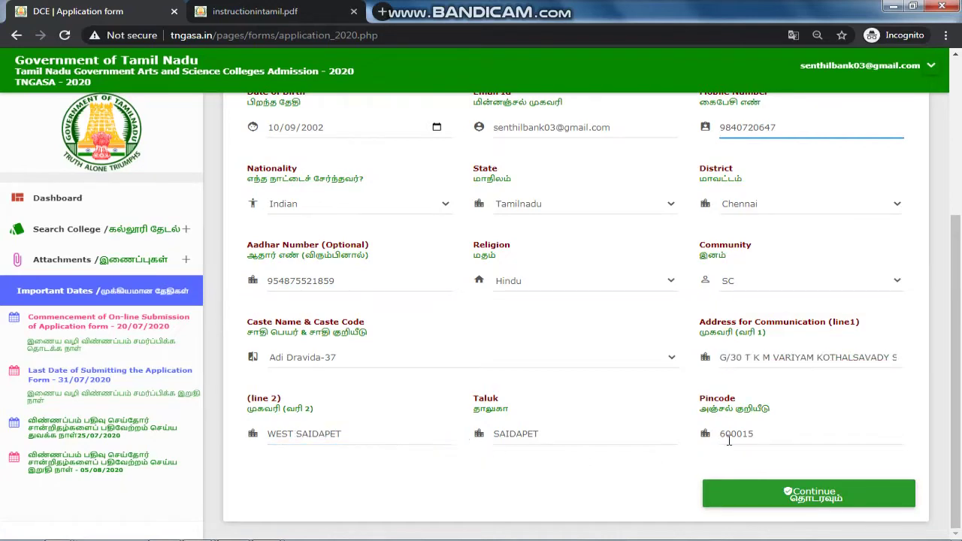
scroll(729, 441, "up", 4)
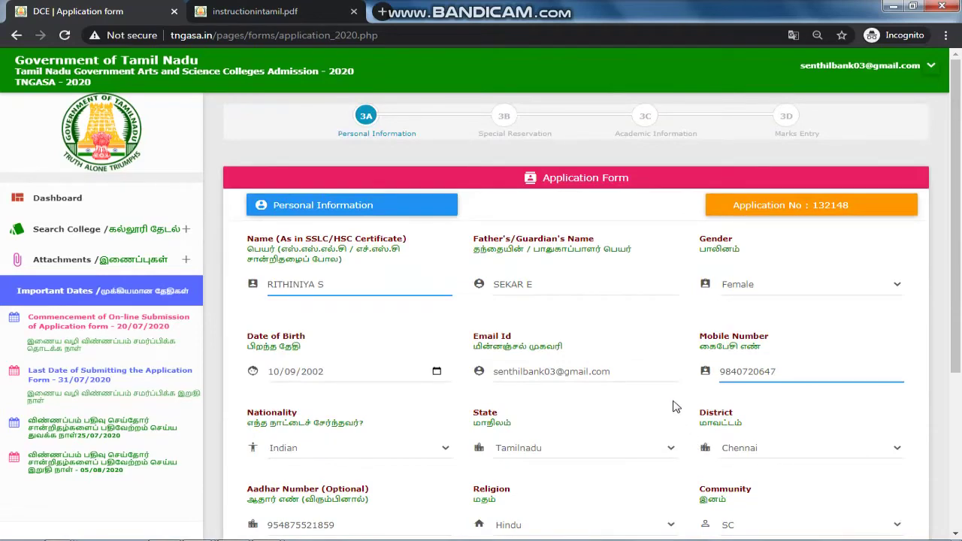
scroll(654, 399, "down", 1)
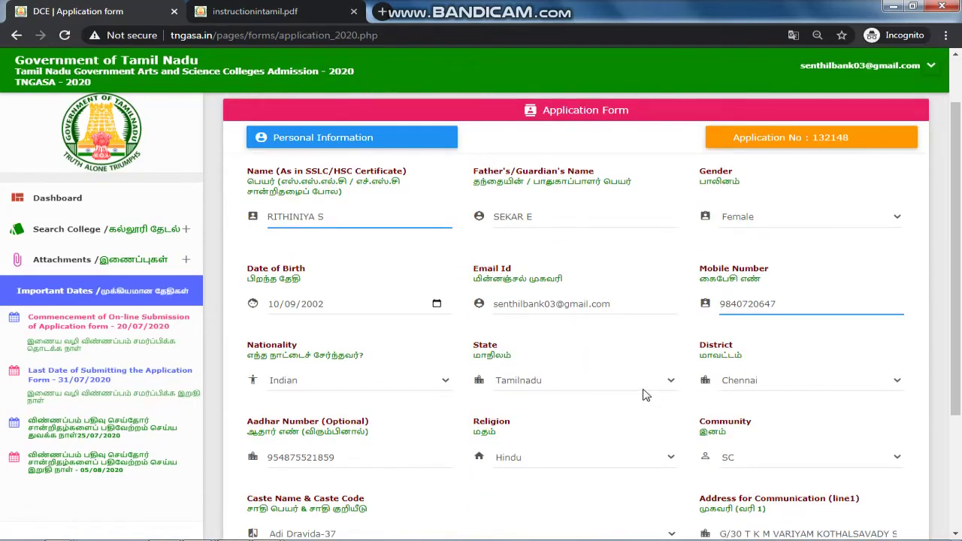
scroll(645, 395, "up", 1)
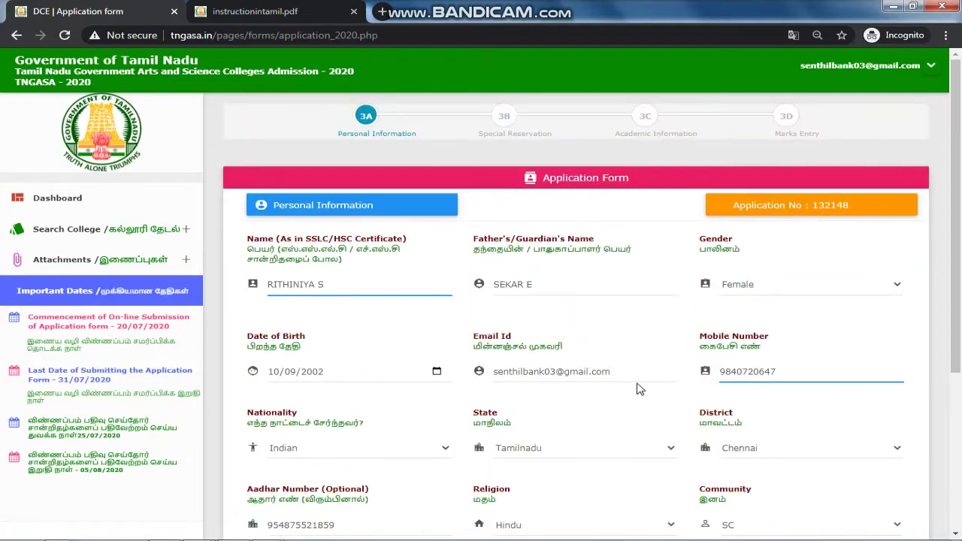
scroll(636, 388, "down", 4)
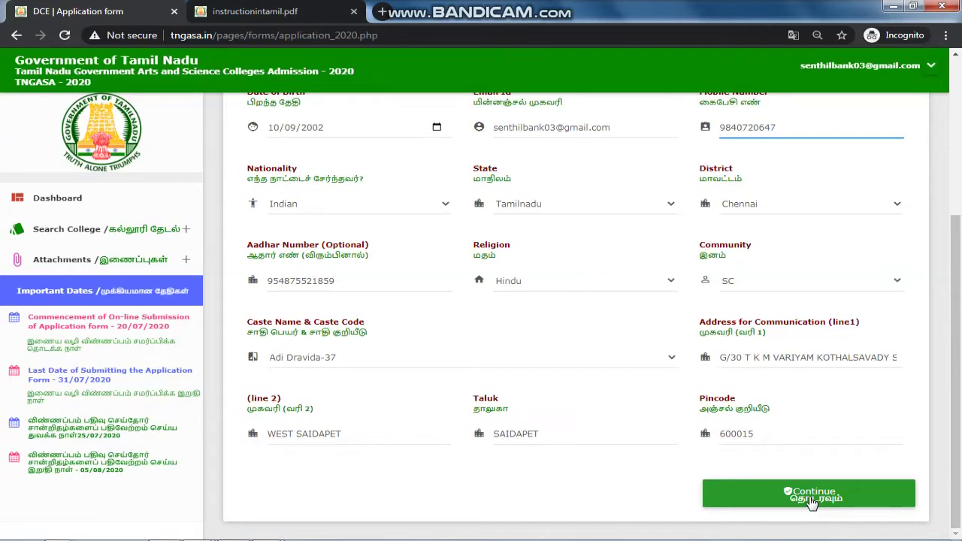
scroll(630, 456, "up", 4)
scroll(912, 308, "down", 3)
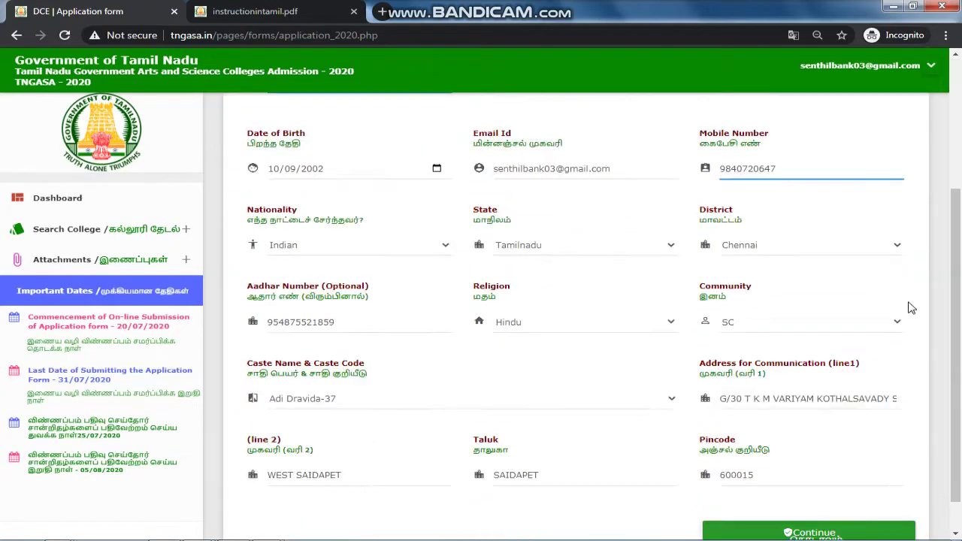
scroll(795, 341, "down", 1)
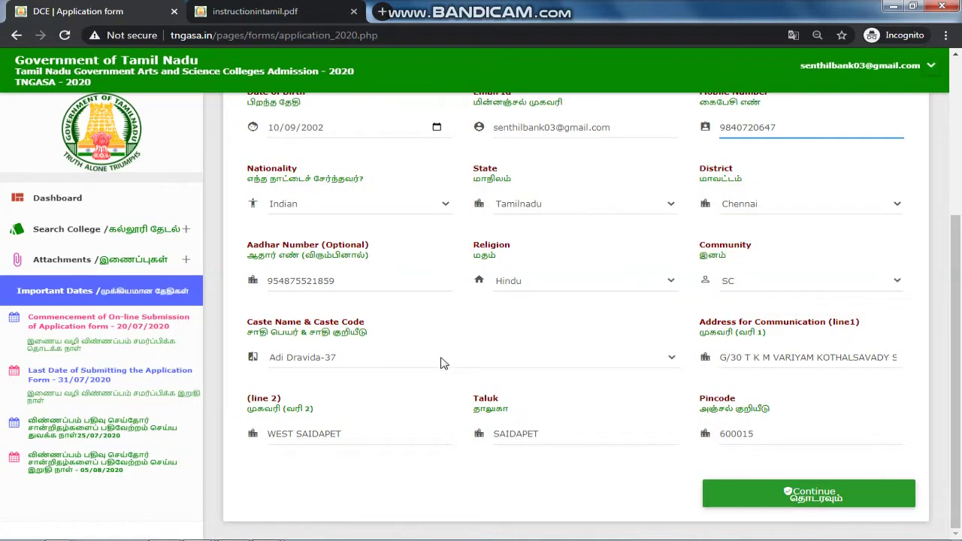
scroll(444, 361, "up", 3)
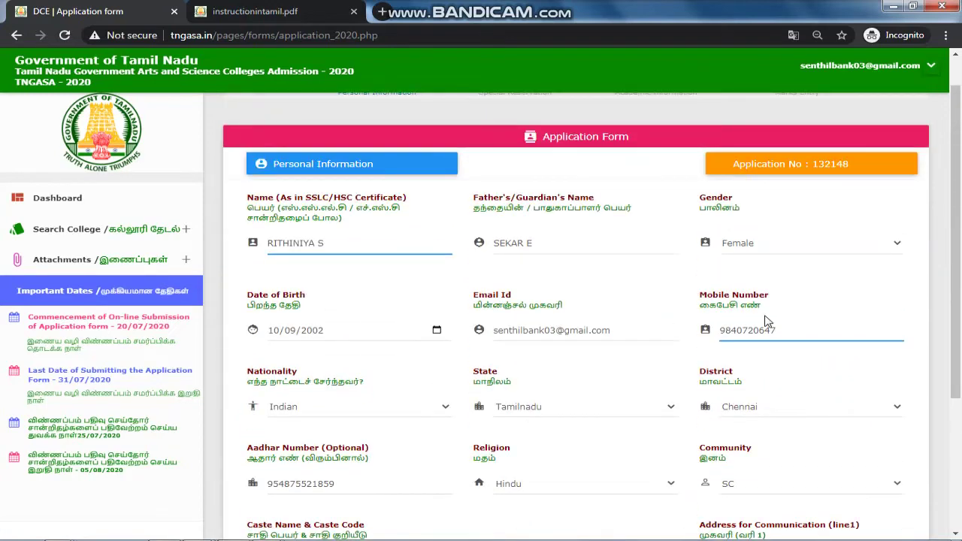
scroll(786, 368, "down", 3)
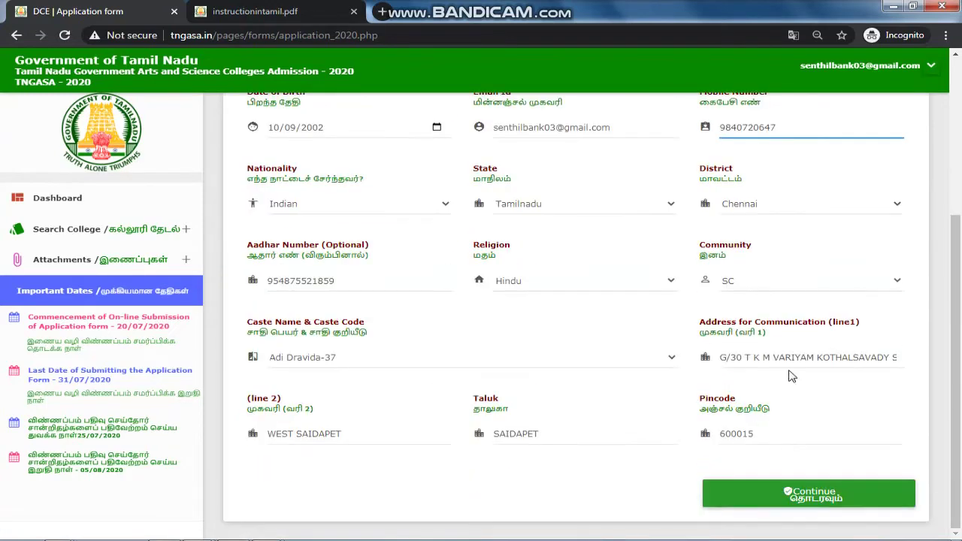
Step: Save personal information, then answer No to Differently Abled and Eminent Sports Person
left_click(816, 502)
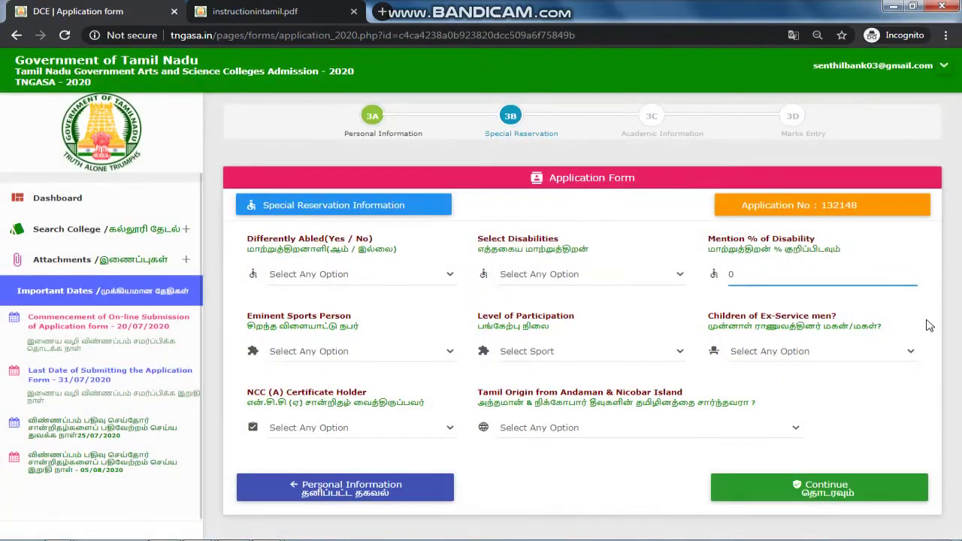
left_click(380, 119)
left_click(515, 120)
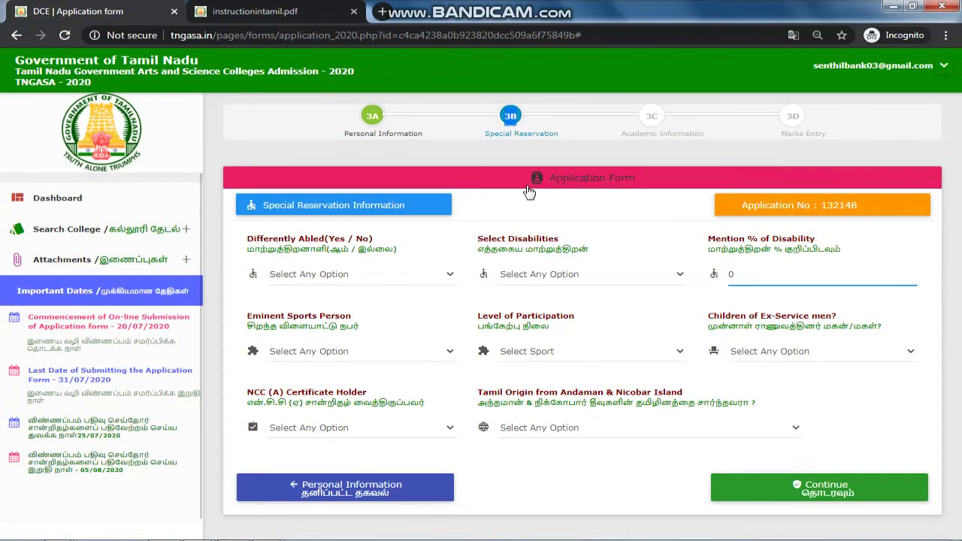
left_click(359, 275)
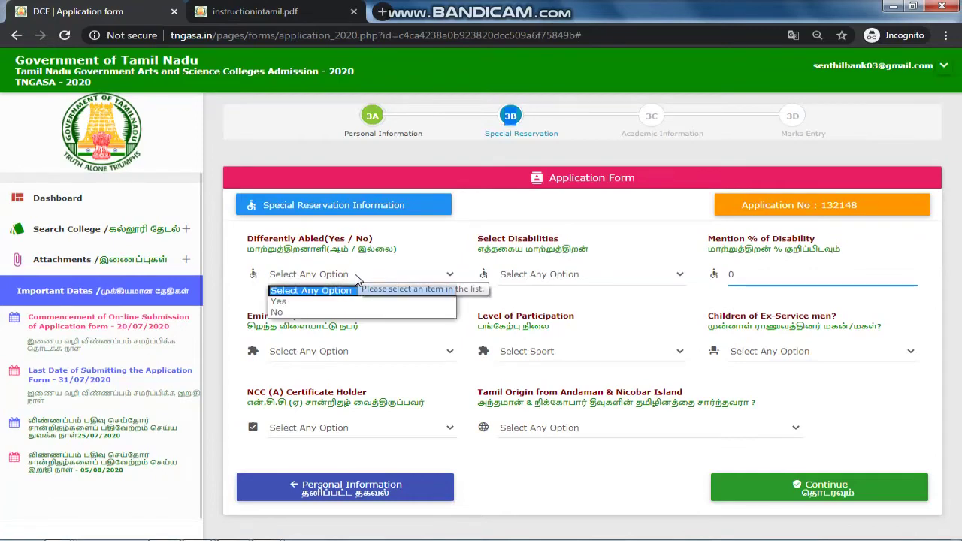
left_click(338, 311)
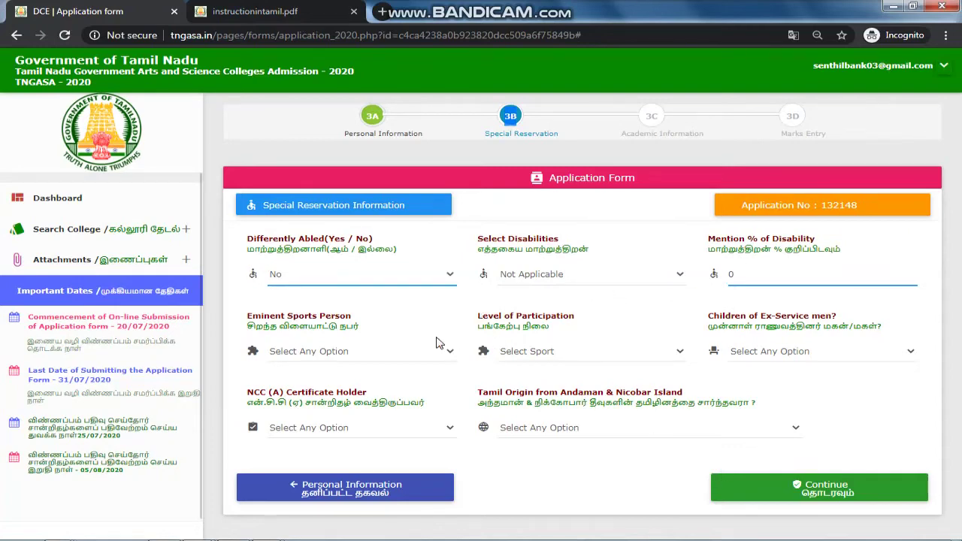
left_click(433, 357)
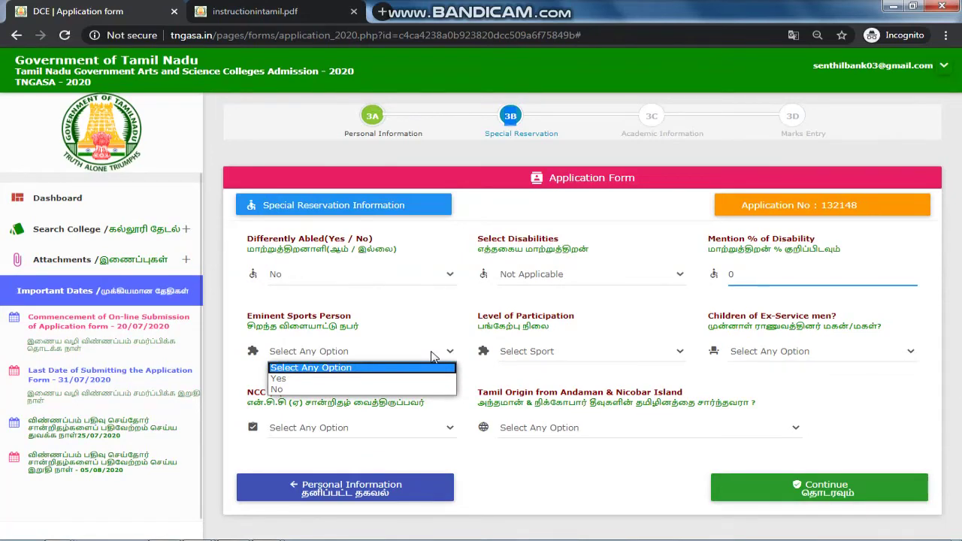
left_click(436, 391)
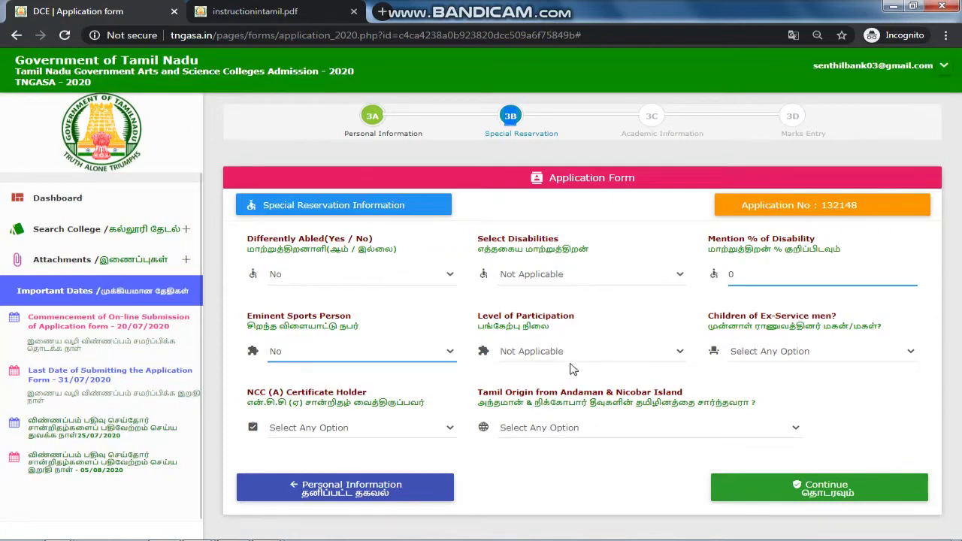
Step: Answer No for Ex-Service men, NCC and Tamil Origin, then submit the reservation step
left_click(760, 350)
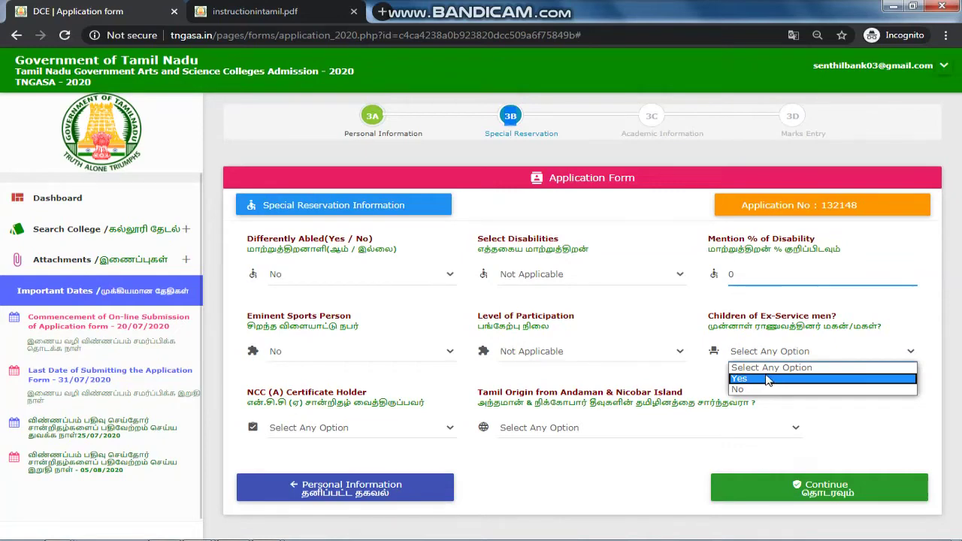
left_click(767, 389)
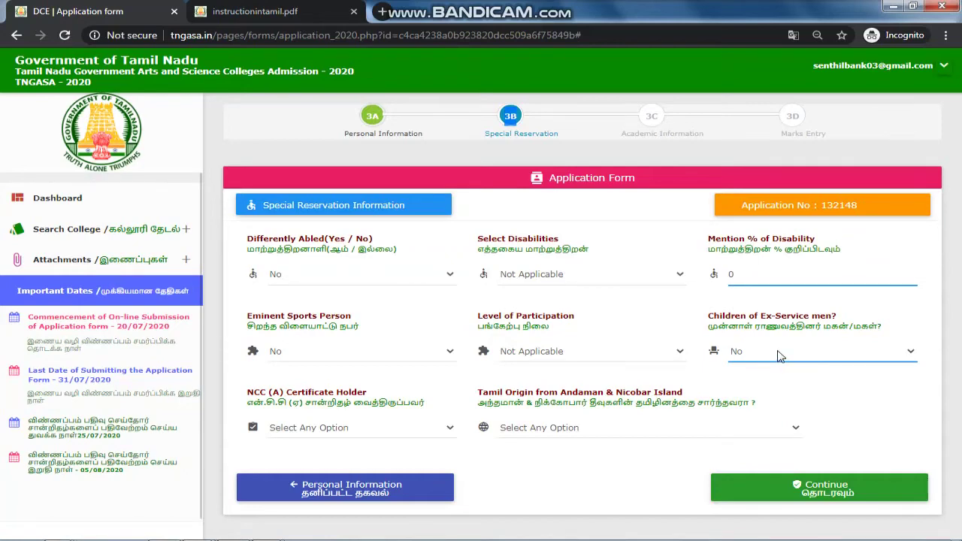
left_click(373, 428)
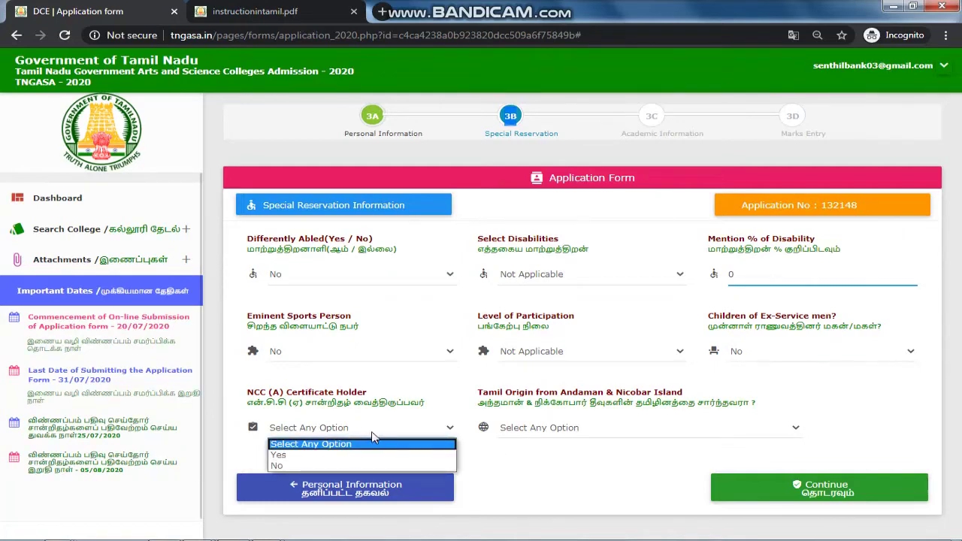
left_click(361, 465)
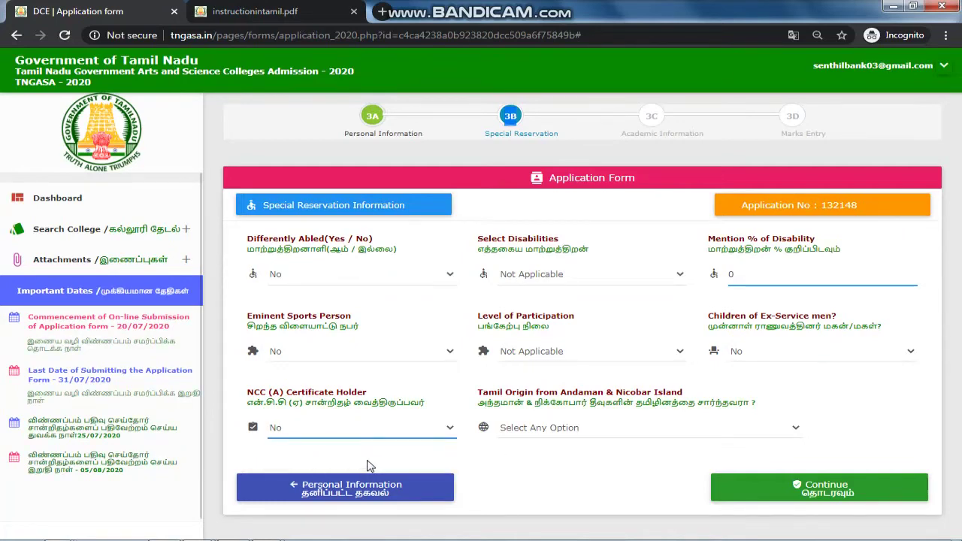
left_click(515, 435)
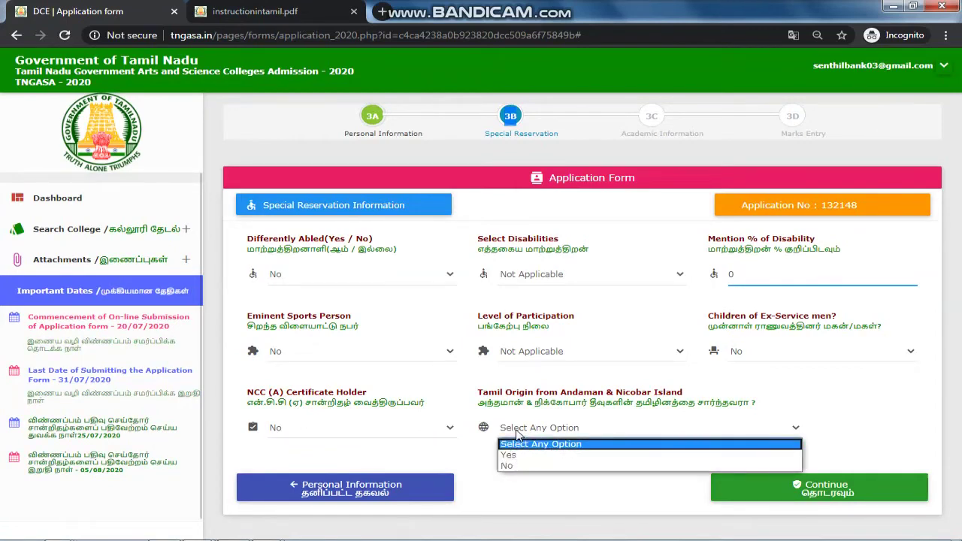
left_click(527, 466)
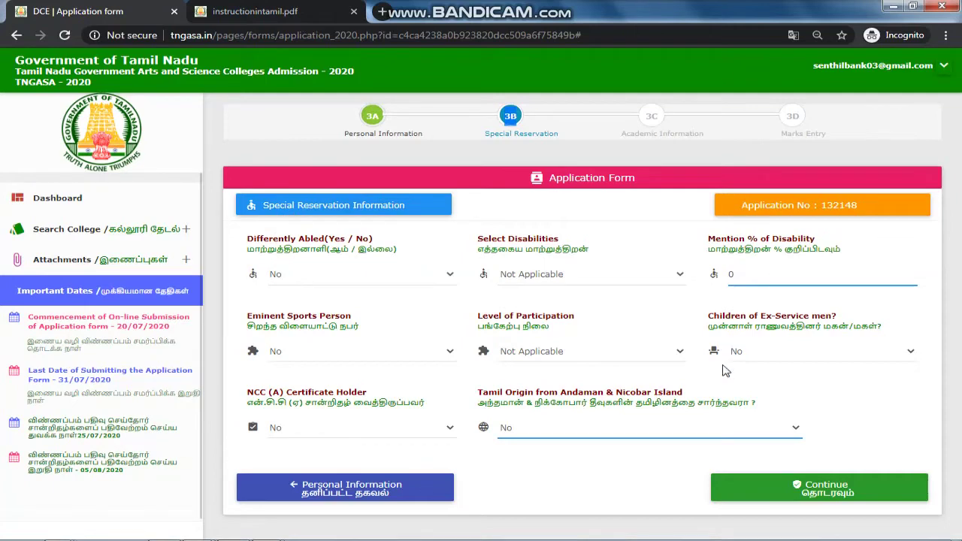
left_click(832, 500)
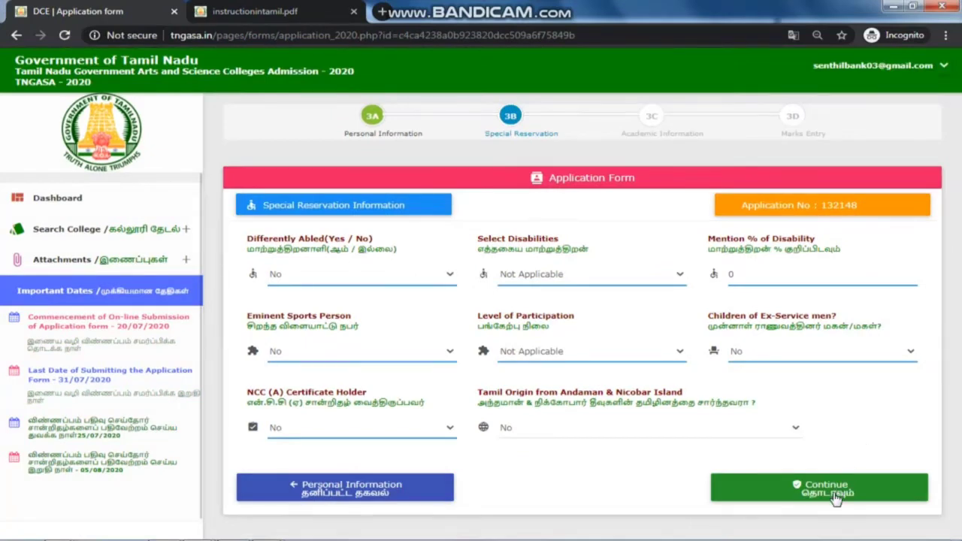
Step: Check the +2 register number, set qualifying examination HSC and +1 passed Yes
left_click(836, 496)
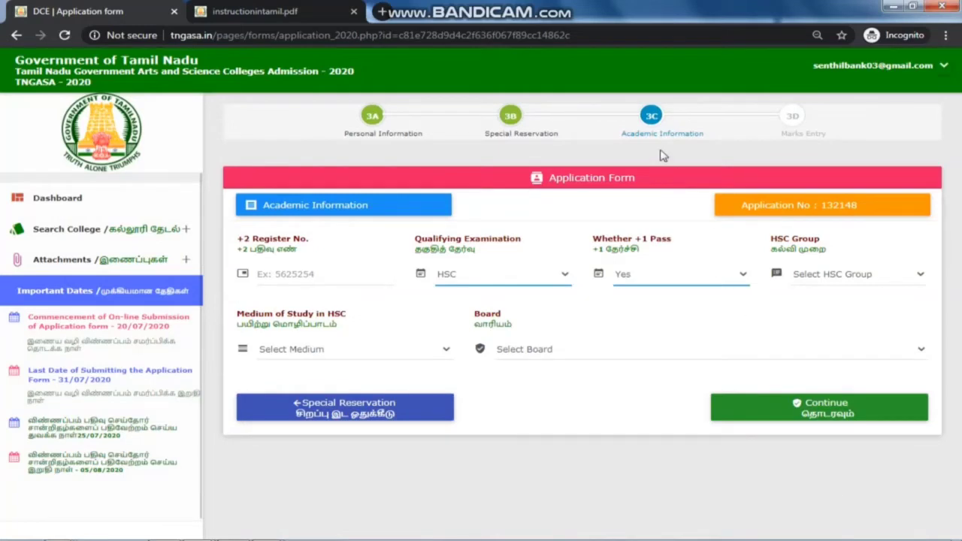
triple_click(378, 136)
double_click(524, 133)
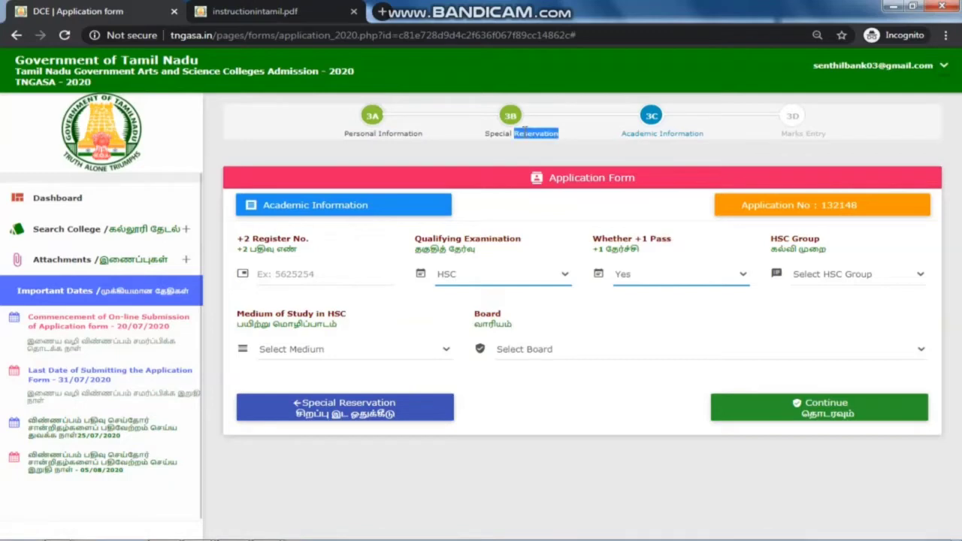
left_click(640, 138)
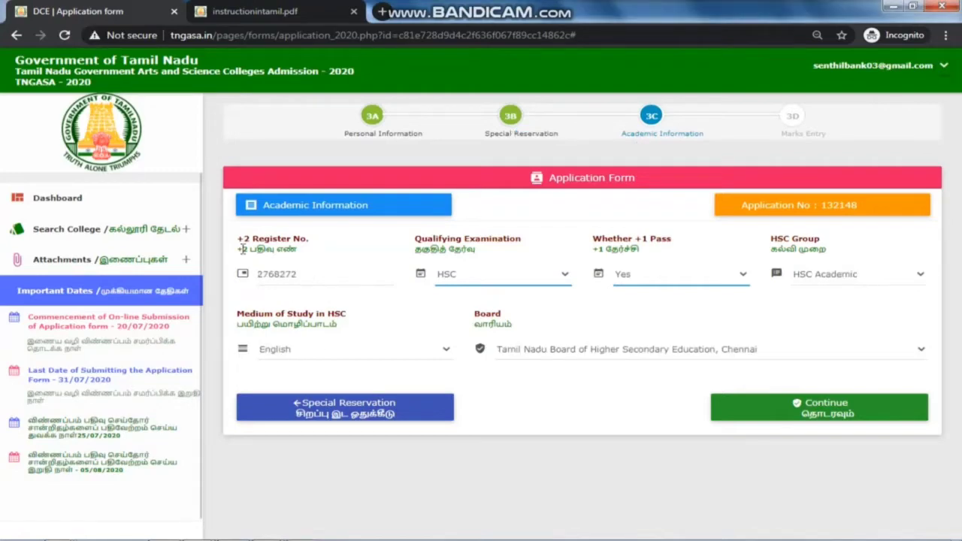
double_click(335, 277)
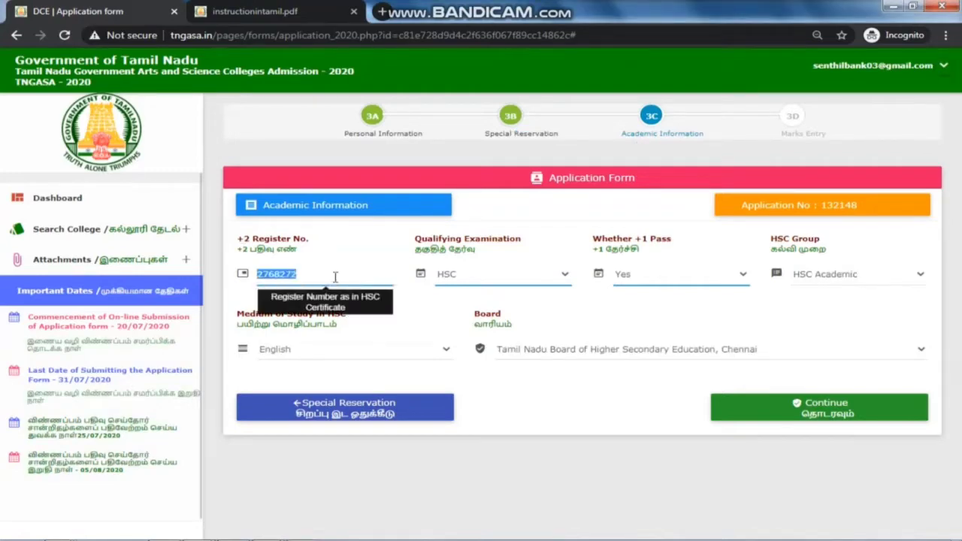
left_click(450, 279)
left_click(657, 319)
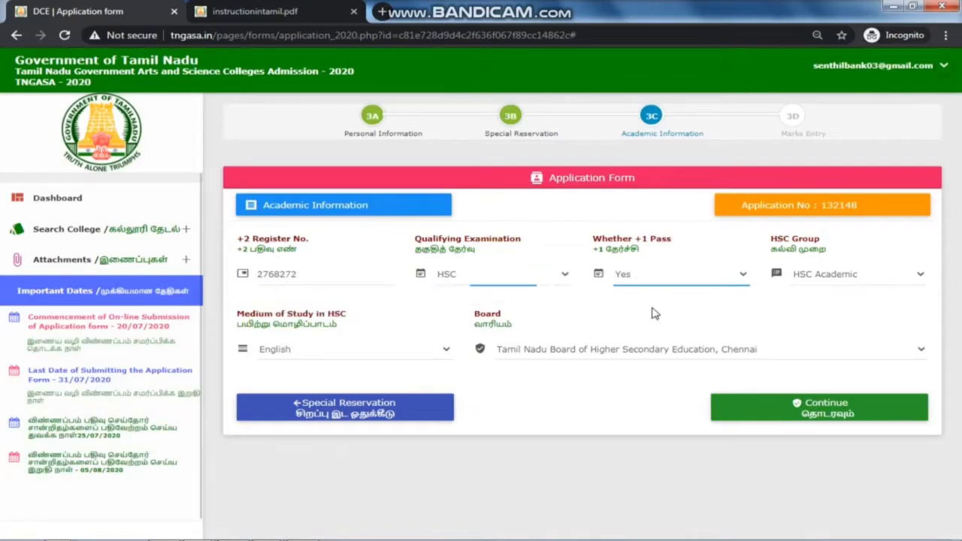
left_click(654, 286)
left_click(651, 292)
Step: Choose HSC Academic, English medium and Tamil Nadu Board of Higher Secondary Education, then continue
left_click(850, 280)
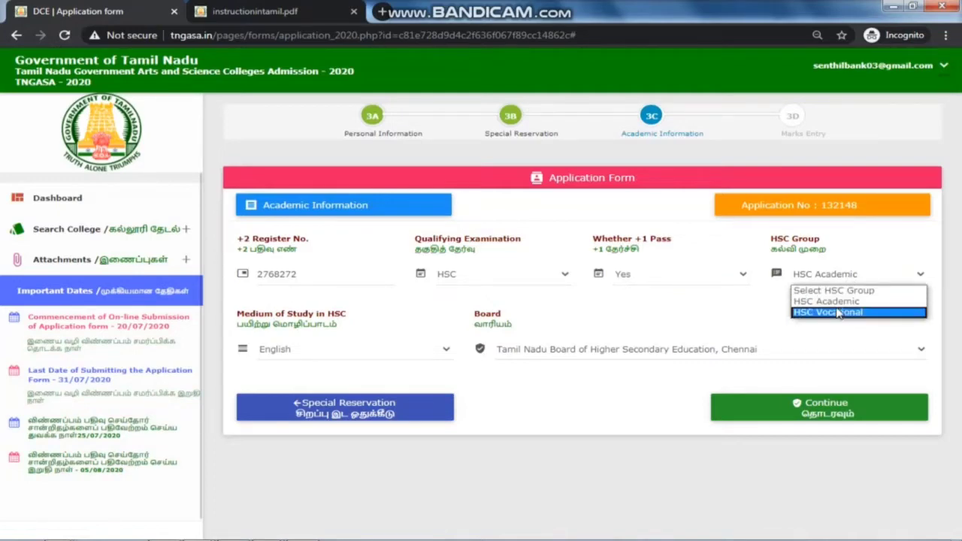
key("Up")
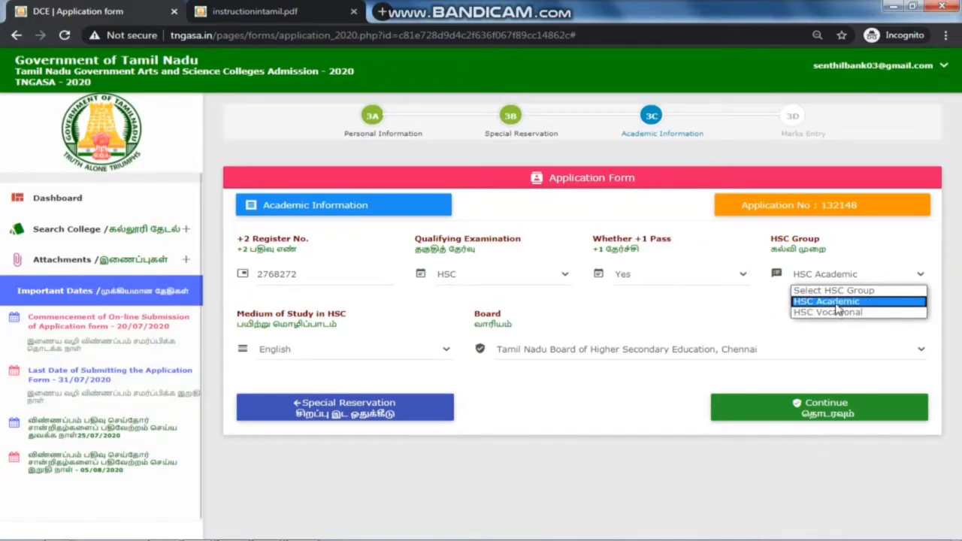
left_click(835, 304)
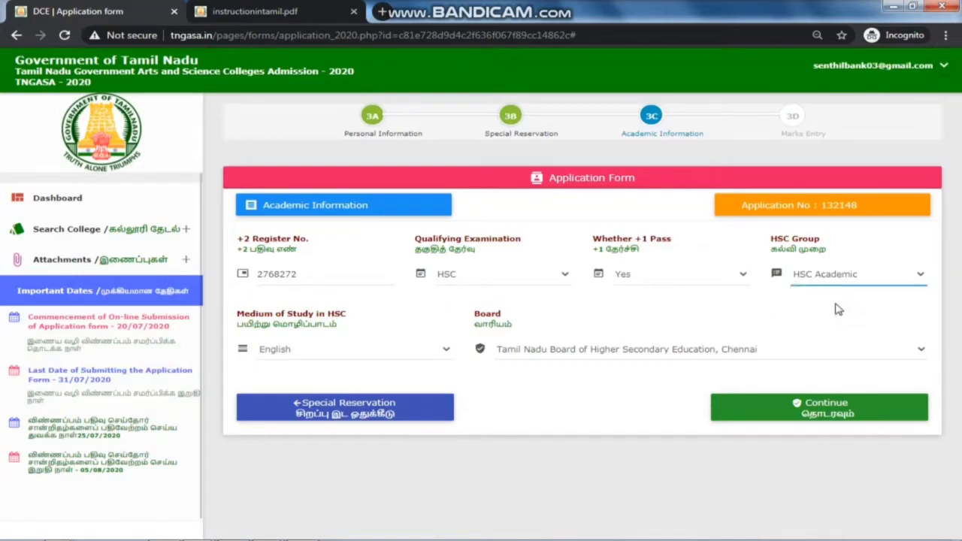
left_click(433, 352)
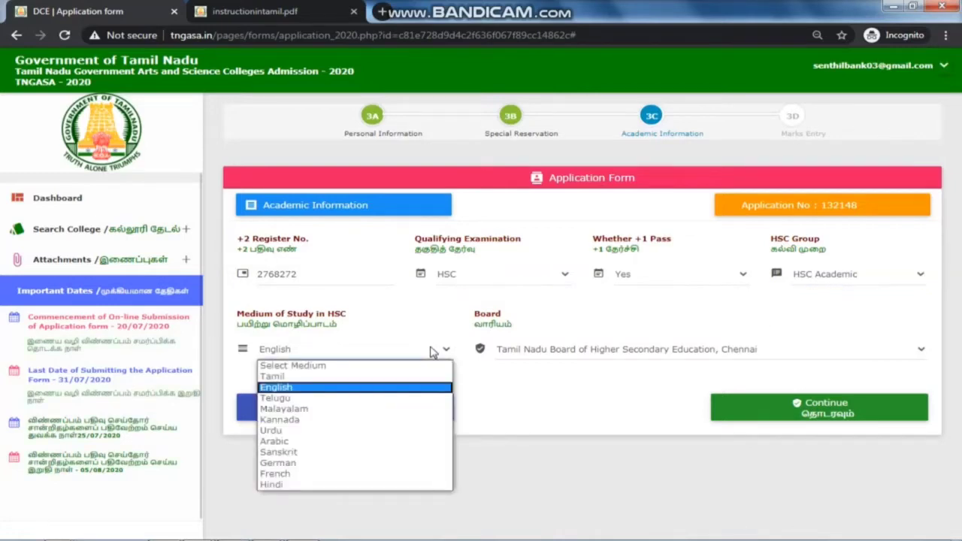
left_click(437, 388)
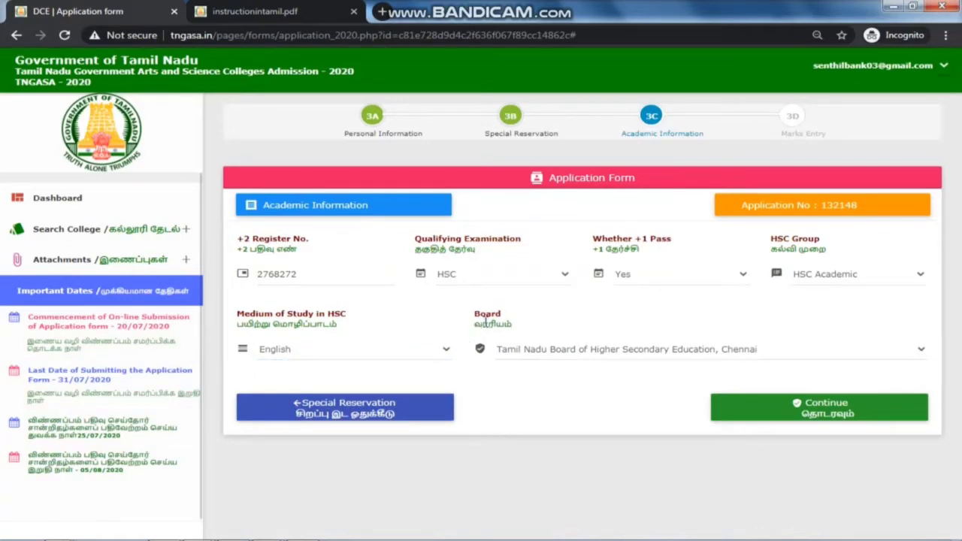
left_click(542, 355)
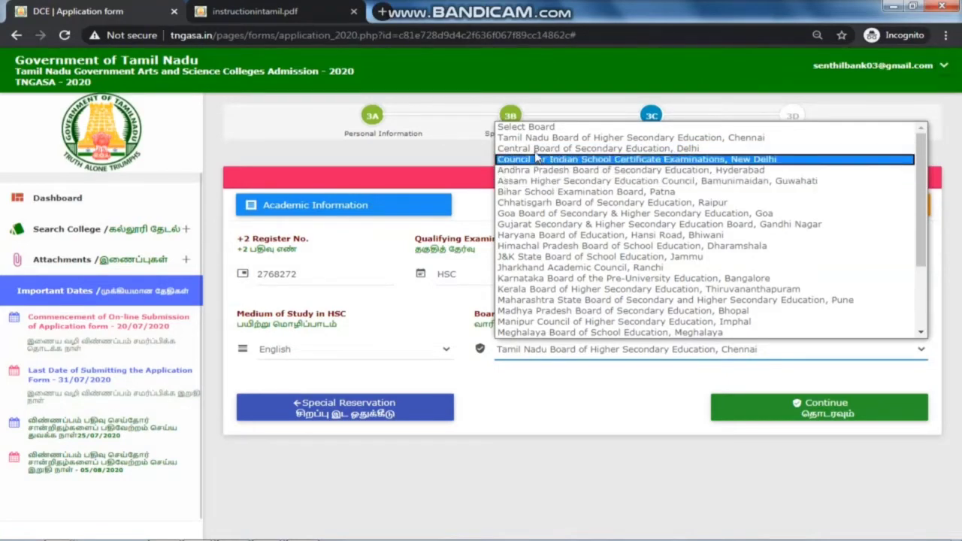
scroll(571, 241, "down", 3)
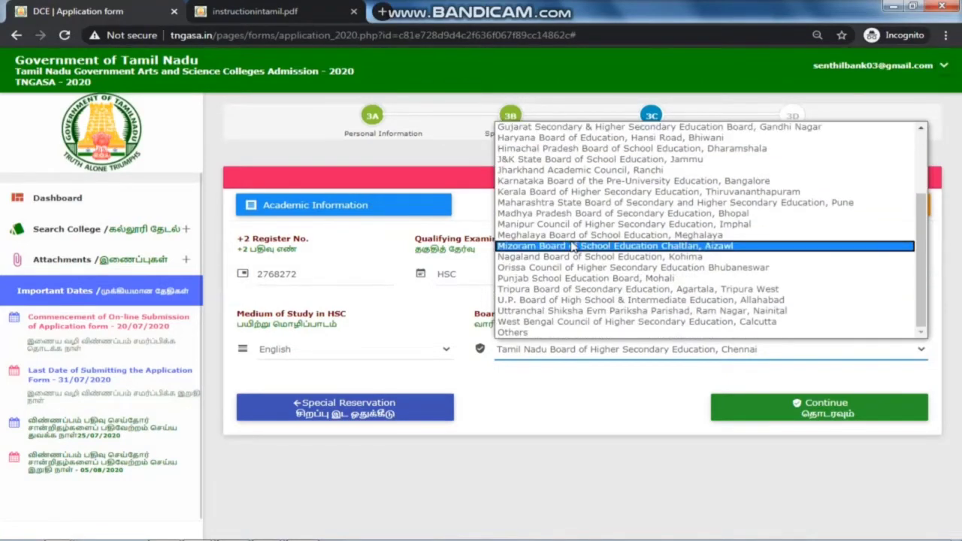
scroll(583, 324, "up", 3)
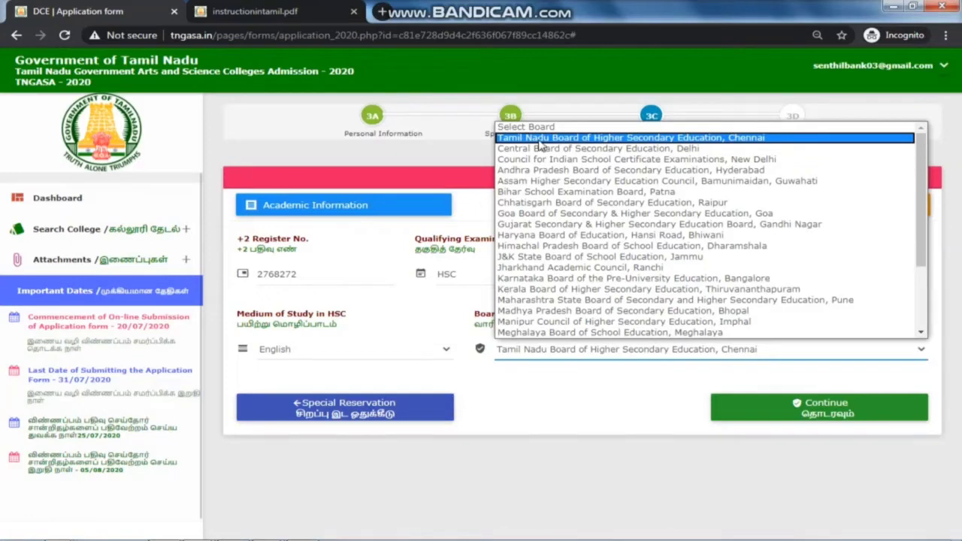
left_click(539, 140)
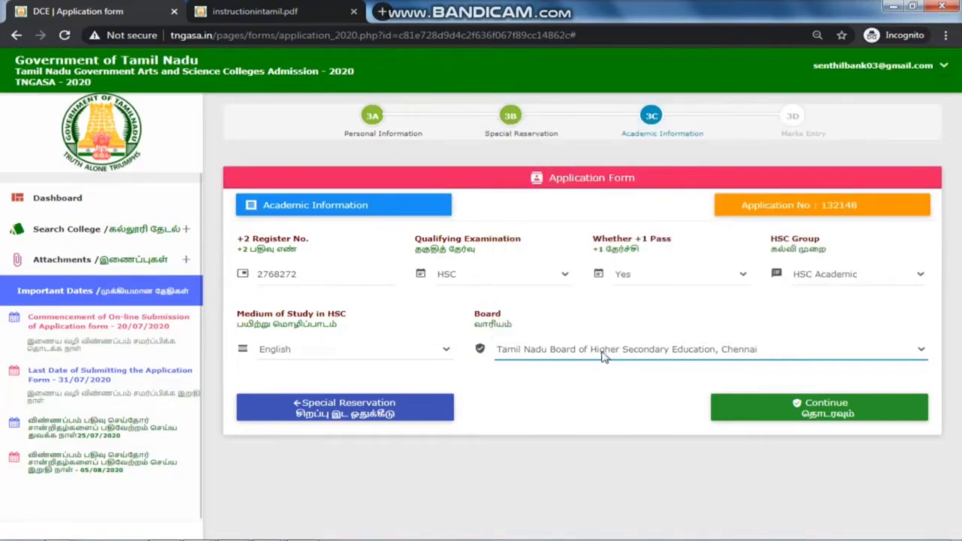
left_click(830, 416)
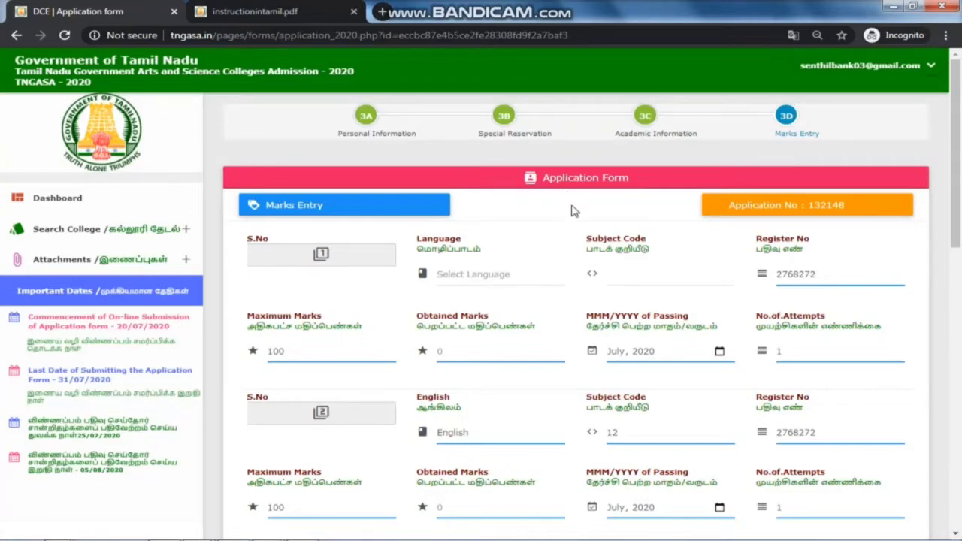
Step: Scroll through the Marks Entry form to its bottom and back up
scroll(618, 277, "down", 1)
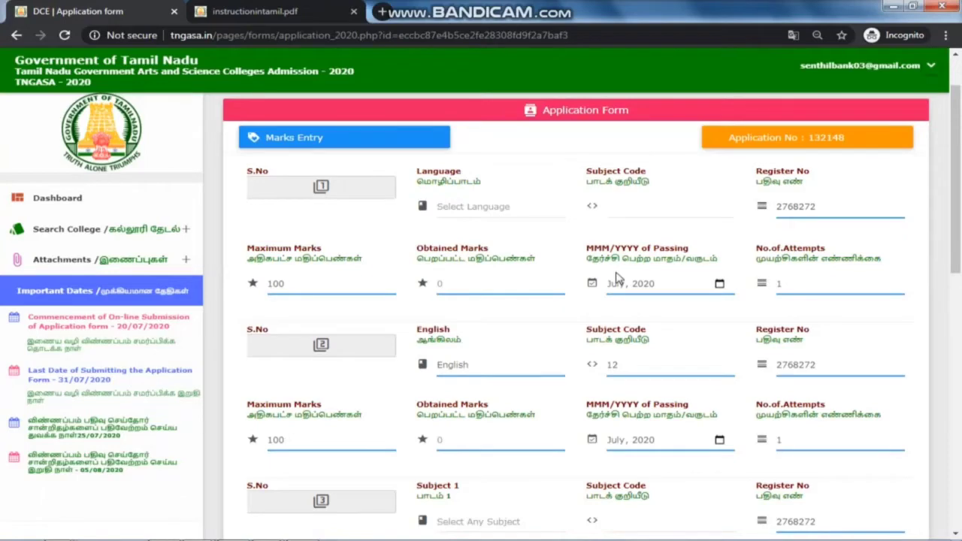
scroll(615, 278, "down", 6)
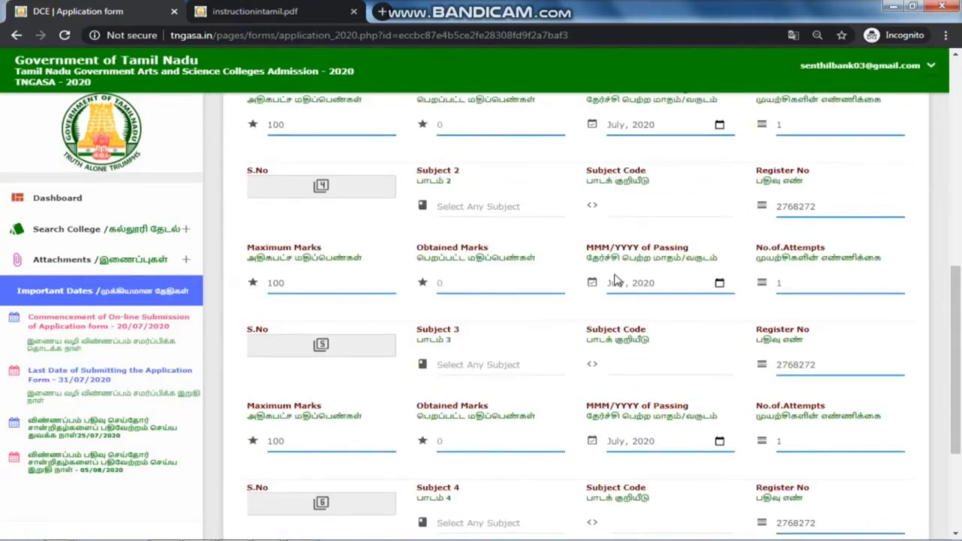
scroll(615, 278, "down", 2)
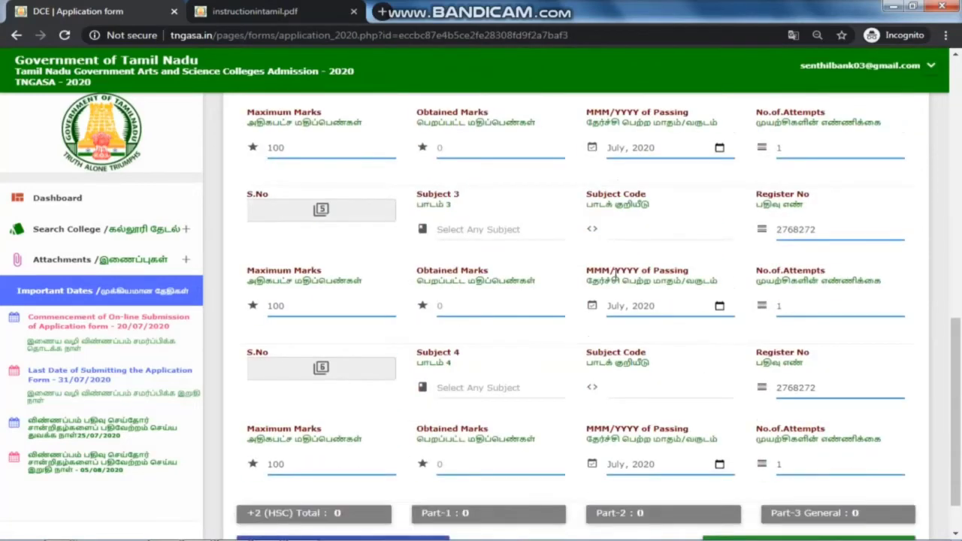
scroll(615, 278, "down", 1)
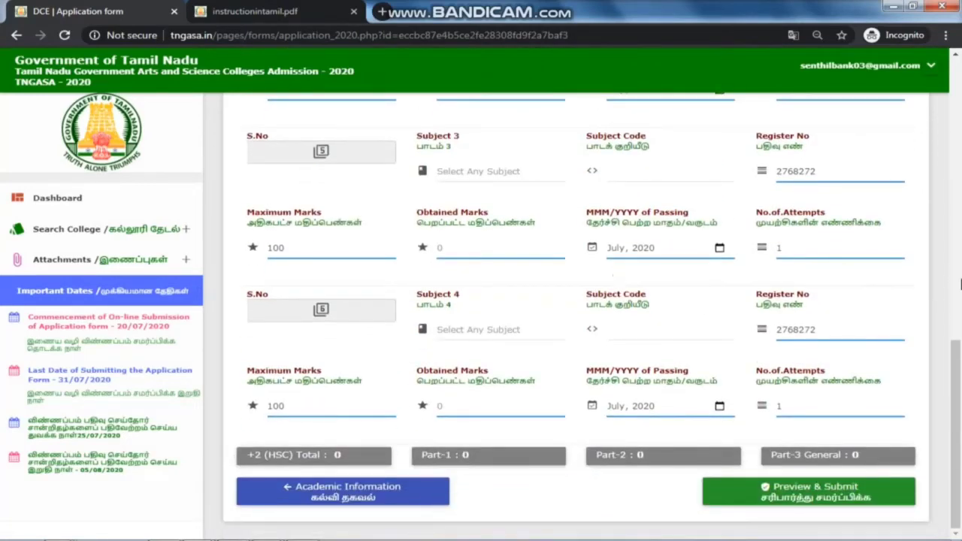
left_click_drag(956, 380, 942, 221)
scroll(942, 221, "up", 5)
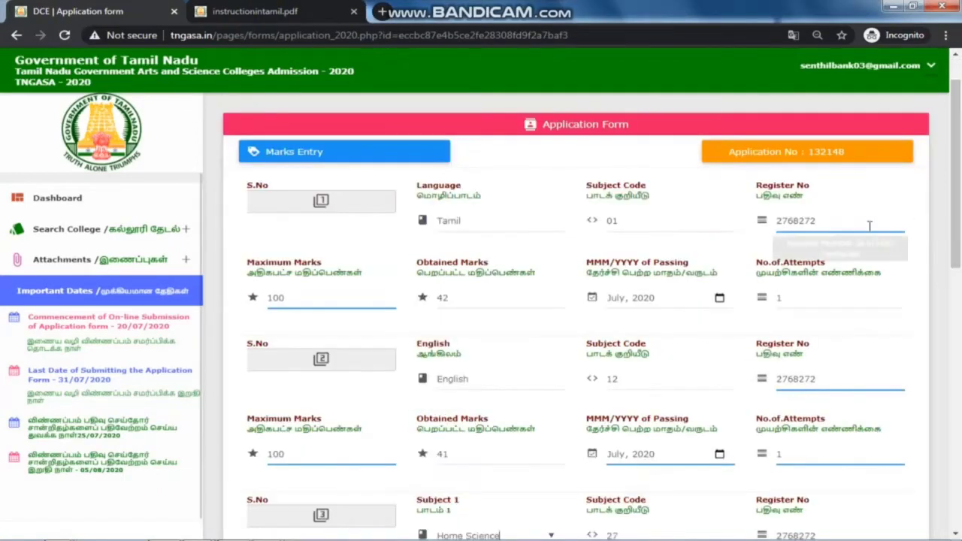
scroll(870, 221, "up", 1)
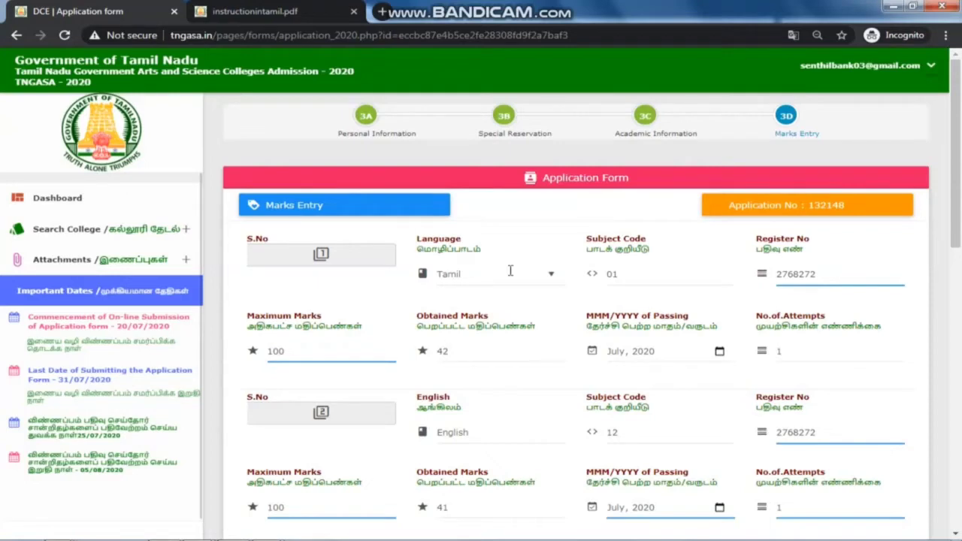
scroll(510, 271, "down", 1)
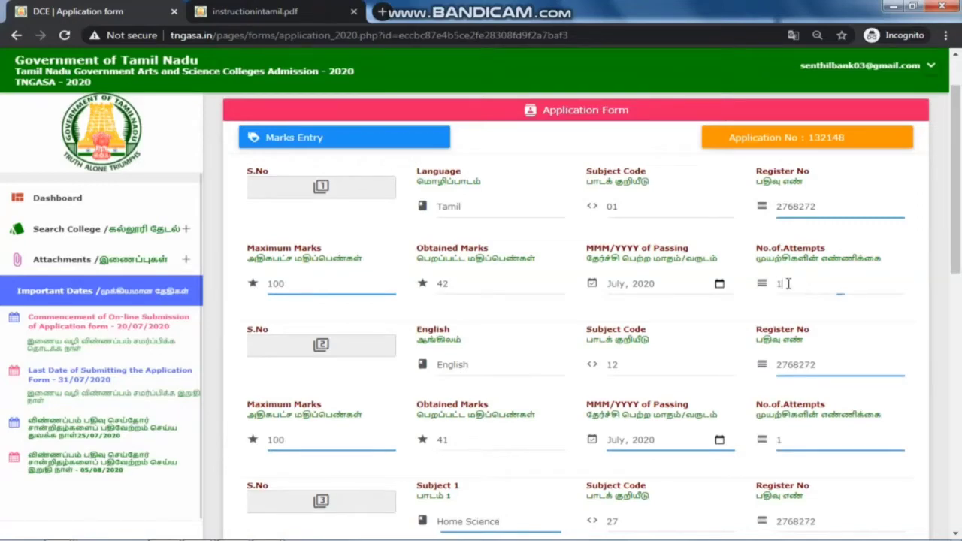
left_click_drag(787, 285, 779, 288)
type("1")
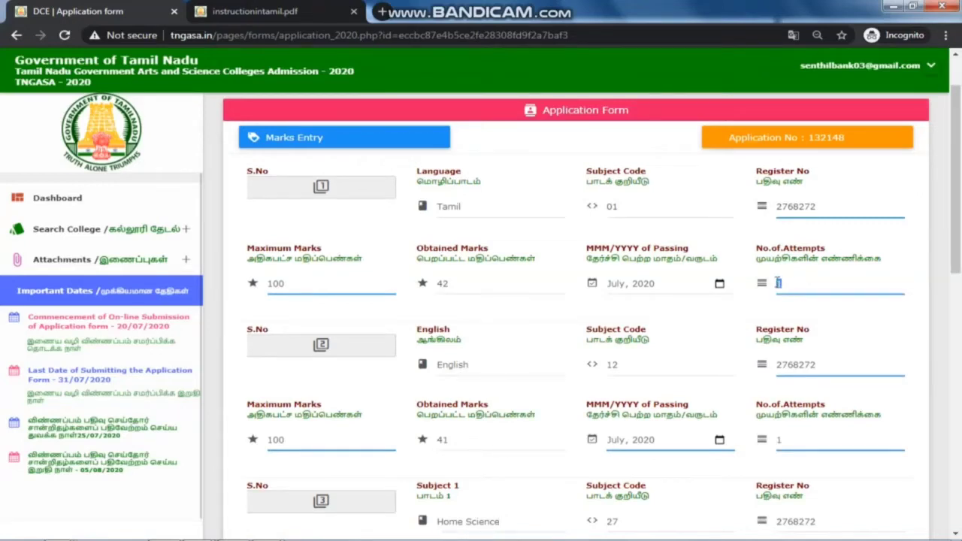
double_click(797, 205)
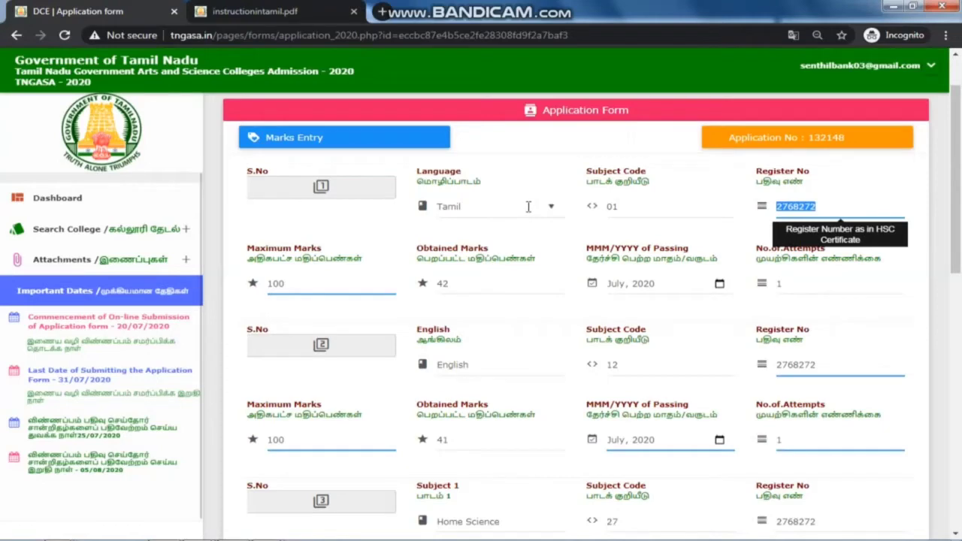
double_click(621, 206)
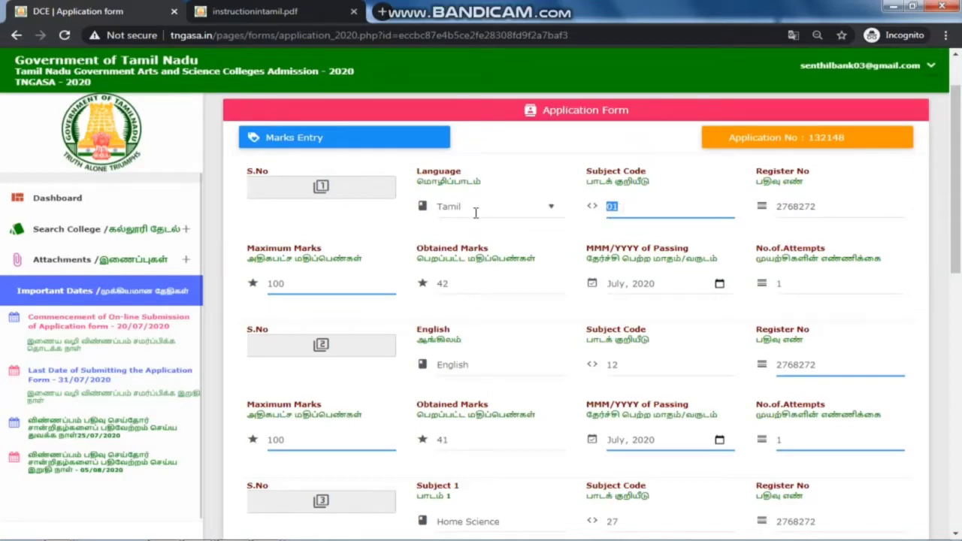
left_click(444, 285)
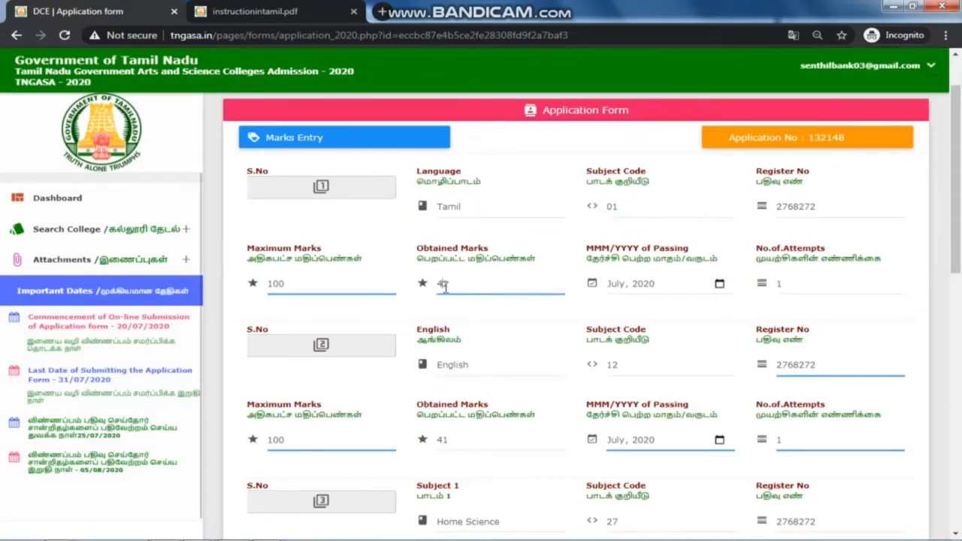
scroll(447, 282, "down", 2)
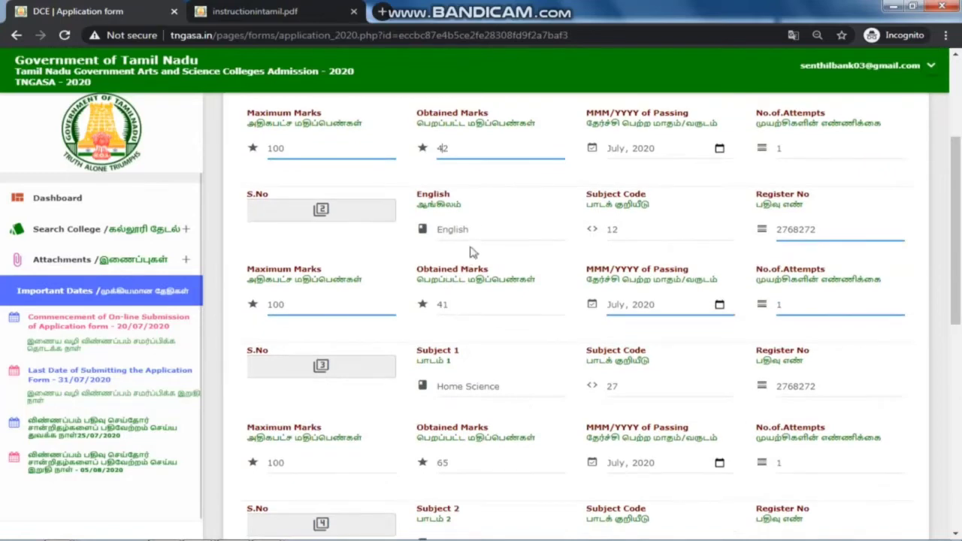
left_click(469, 297)
scroll(471, 296, "down", 1)
scroll(471, 296, "down", 1)
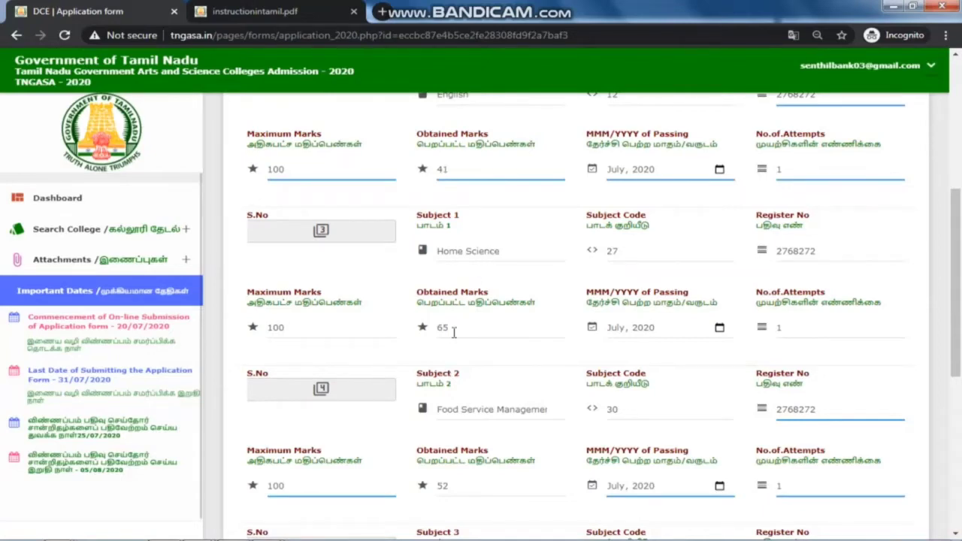
scroll(453, 328, "down", 1)
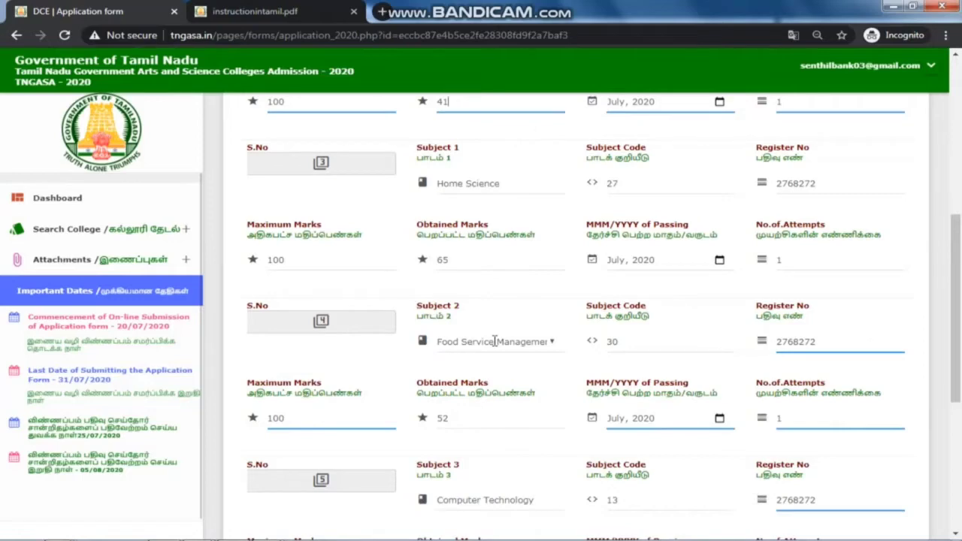
scroll(494, 340, "down", 1)
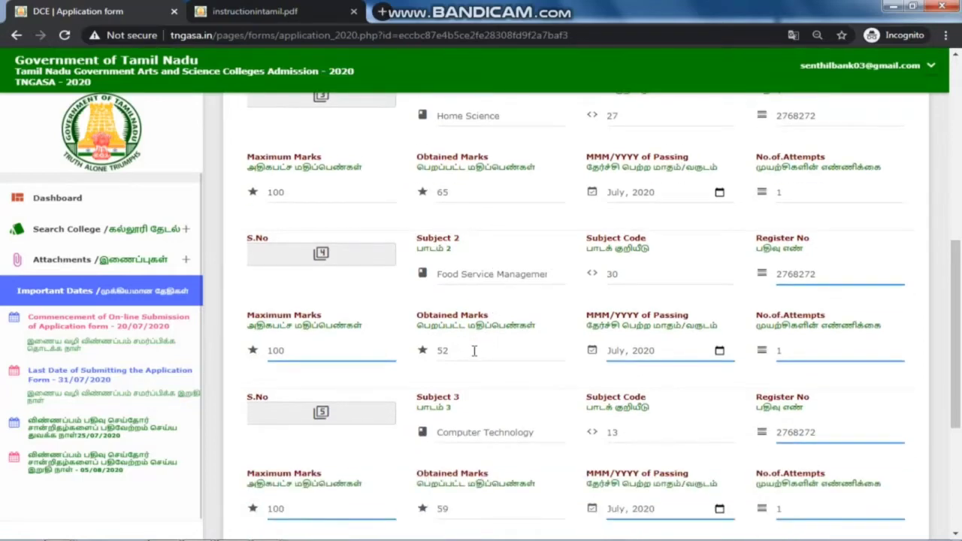
scroll(475, 351, "down", 2)
left_click(451, 374)
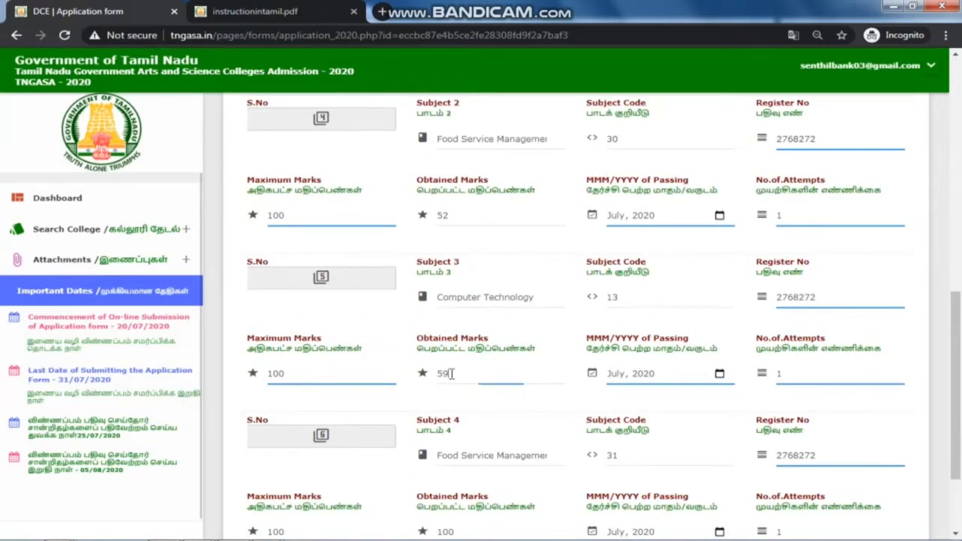
scroll(451, 373, "down", 2)
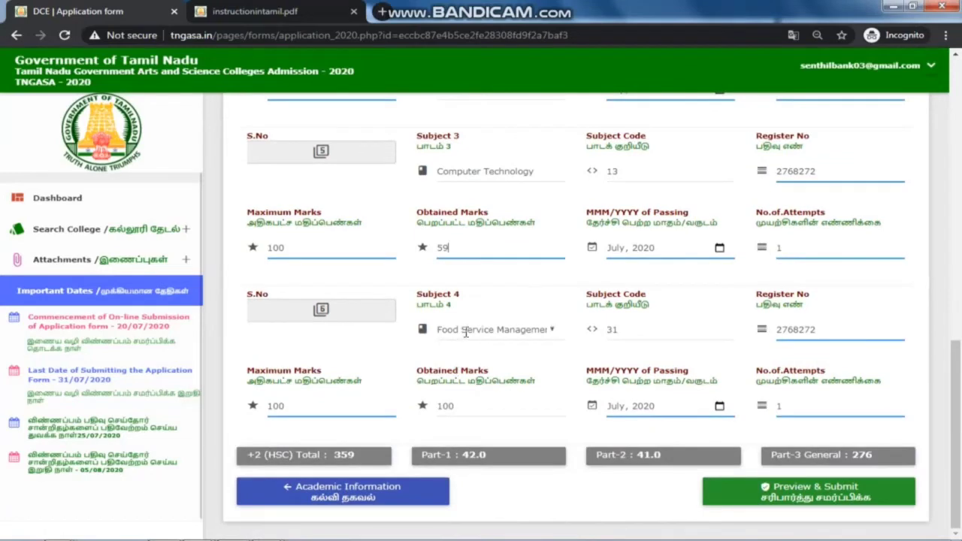
scroll(474, 315, "up", 3)
scroll(500, 251, "down", 3)
Step: Scroll through the Marks Entry form to the bottom, checking the entered marks
scroll(393, 440, "up", 8)
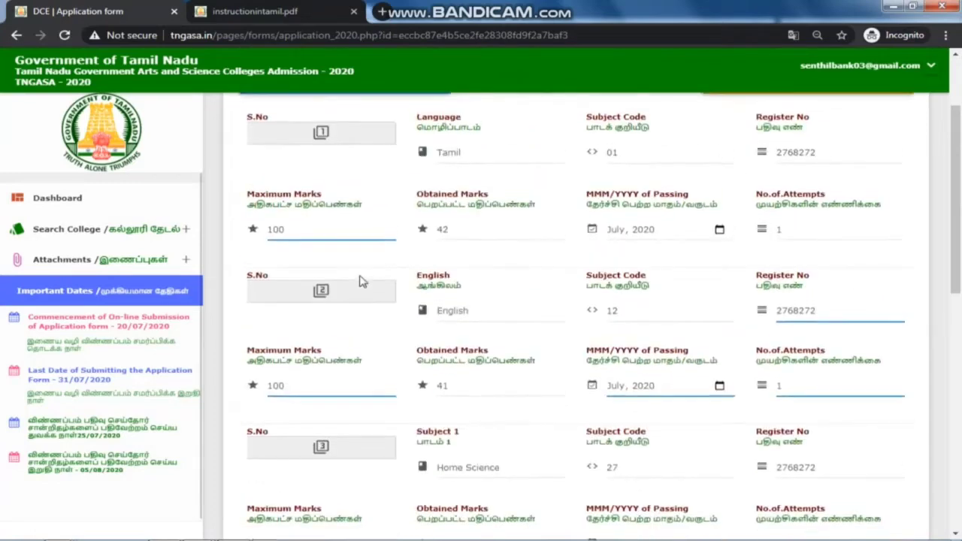
scroll(359, 281, "up", 2)
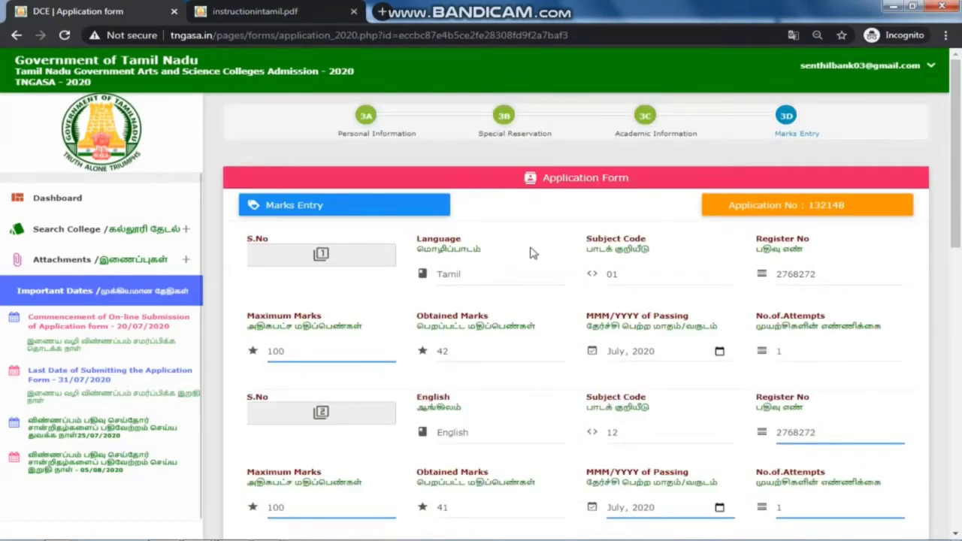
scroll(530, 253, "down", 1)
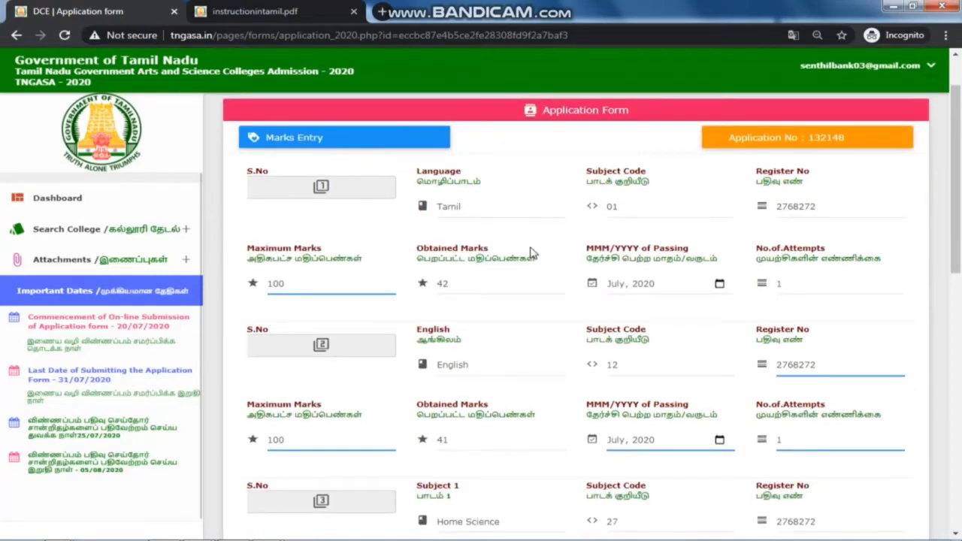
scroll(511, 210, "down", 1)
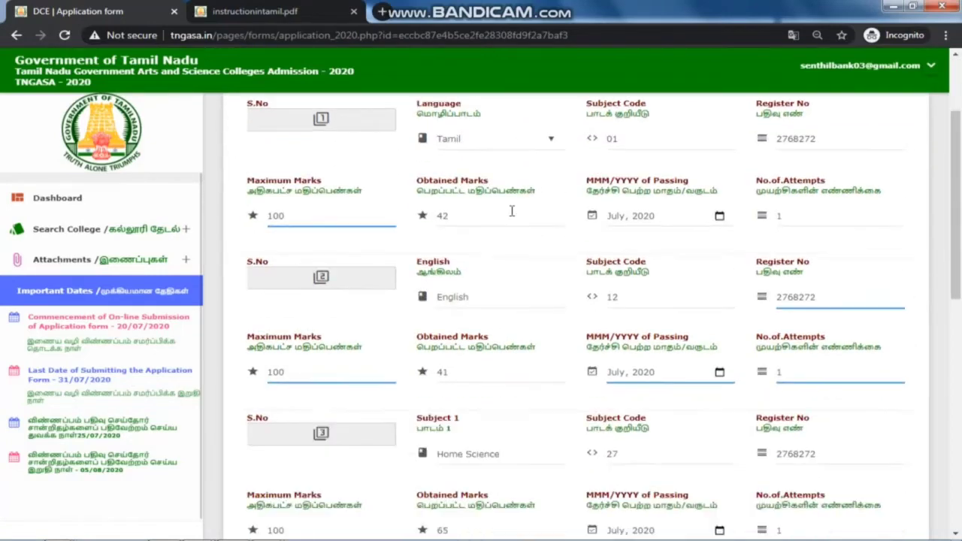
scroll(511, 214, "down", 1)
scroll(511, 216, "down", 2)
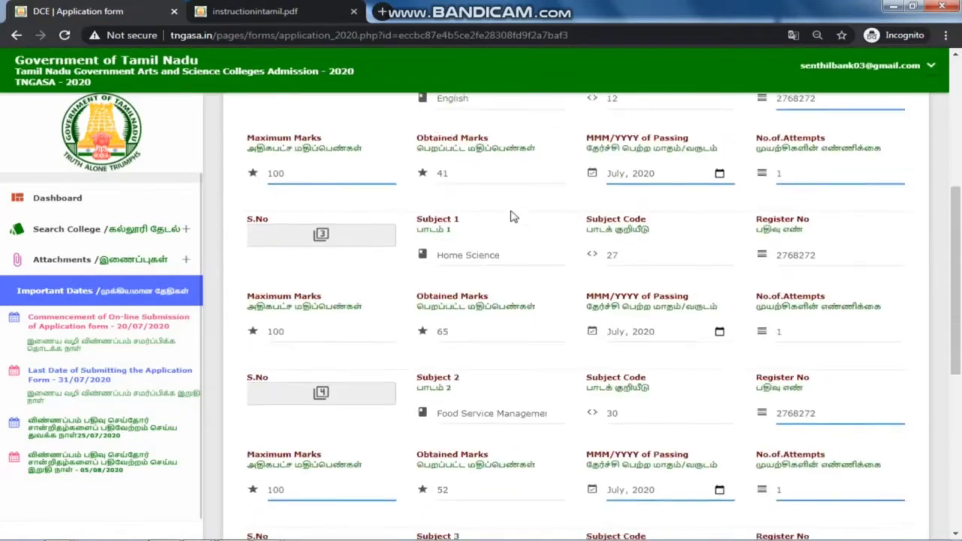
scroll(512, 216, "down", 1)
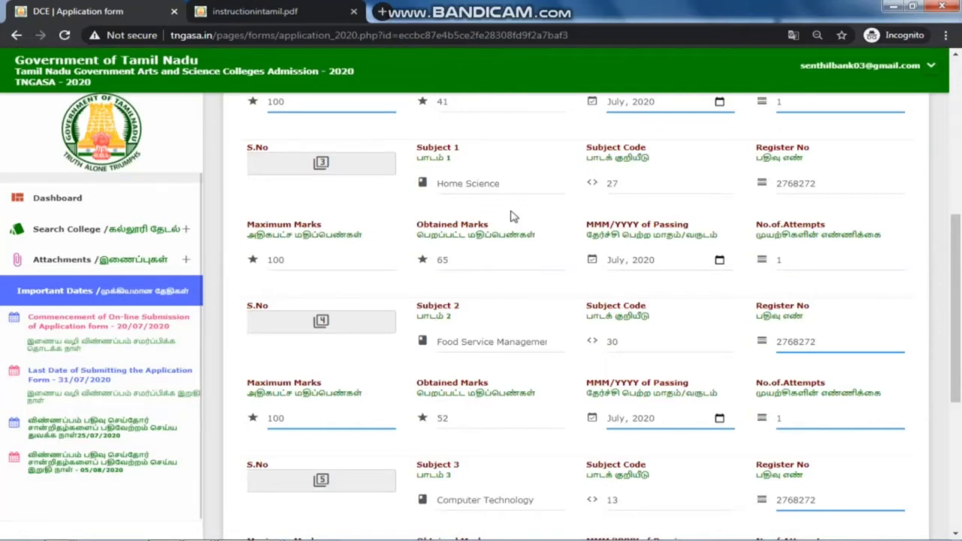
scroll(510, 216, "down", 5)
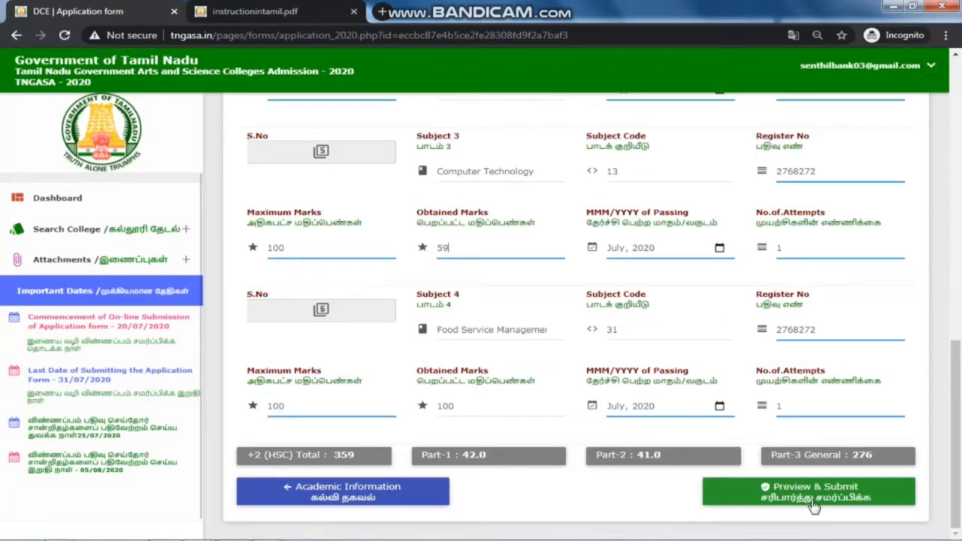
left_click(917, 484)
Step: Open Preview & Submit and scroll through the Application Preview totalling 359 marks
left_click(850, 502)
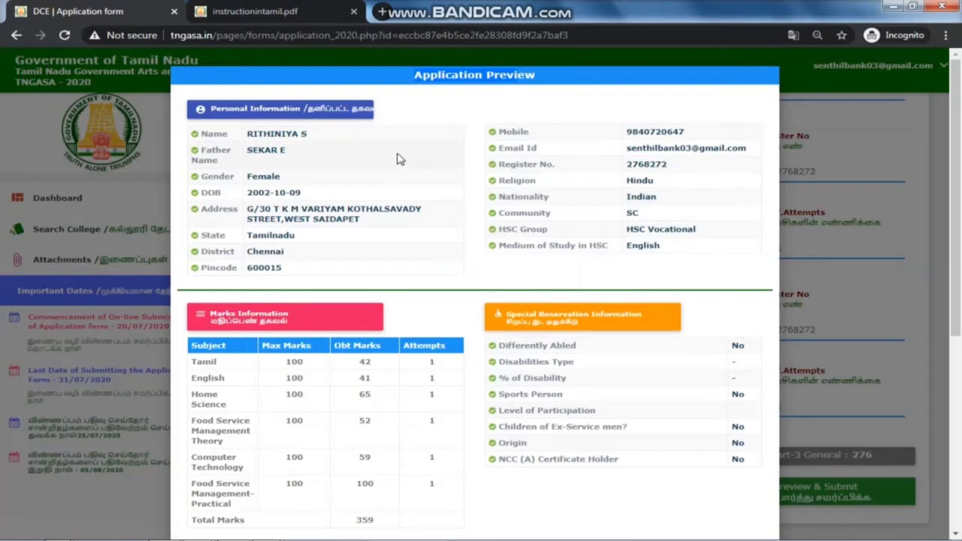
scroll(400, 159, "down", 3)
scroll(399, 159, "down", 2)
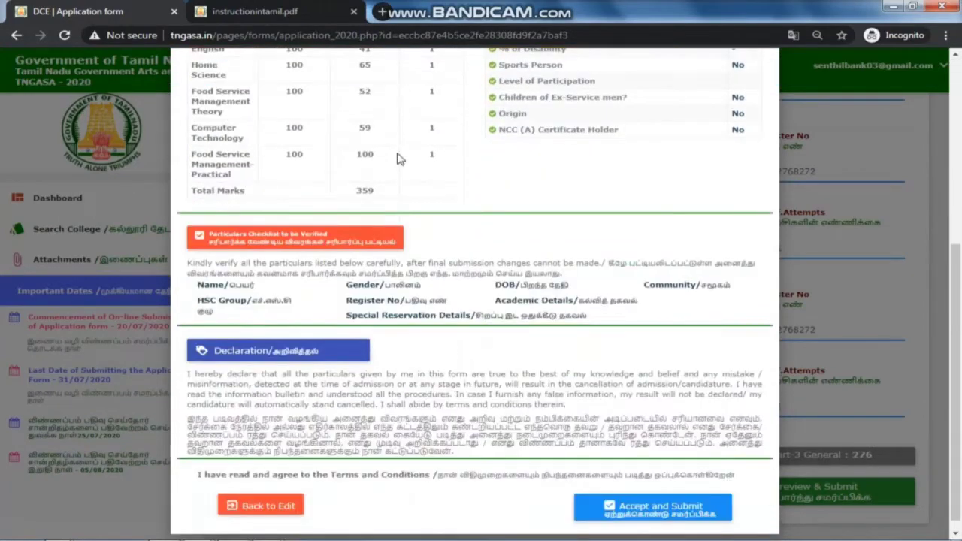
scroll(400, 159, "down", 1)
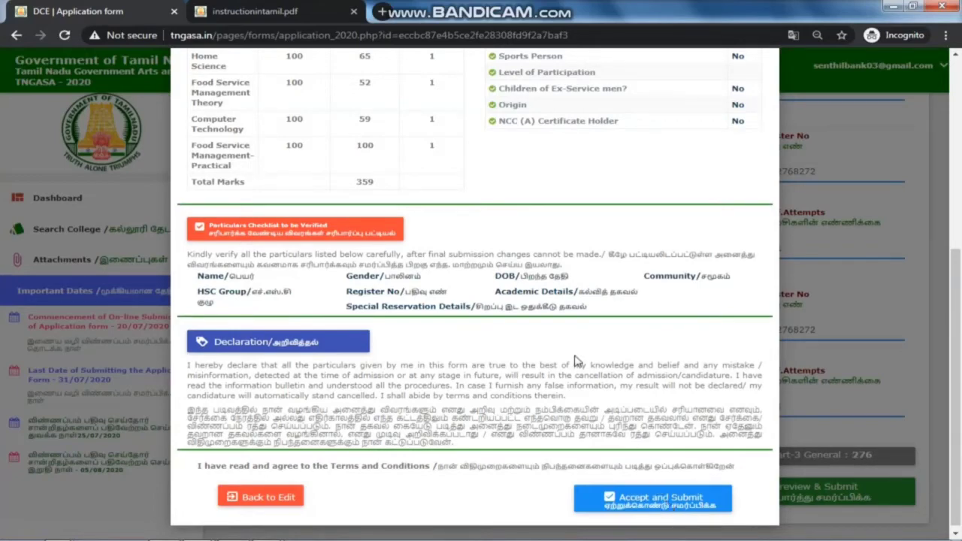
scroll(575, 360, "up", 4)
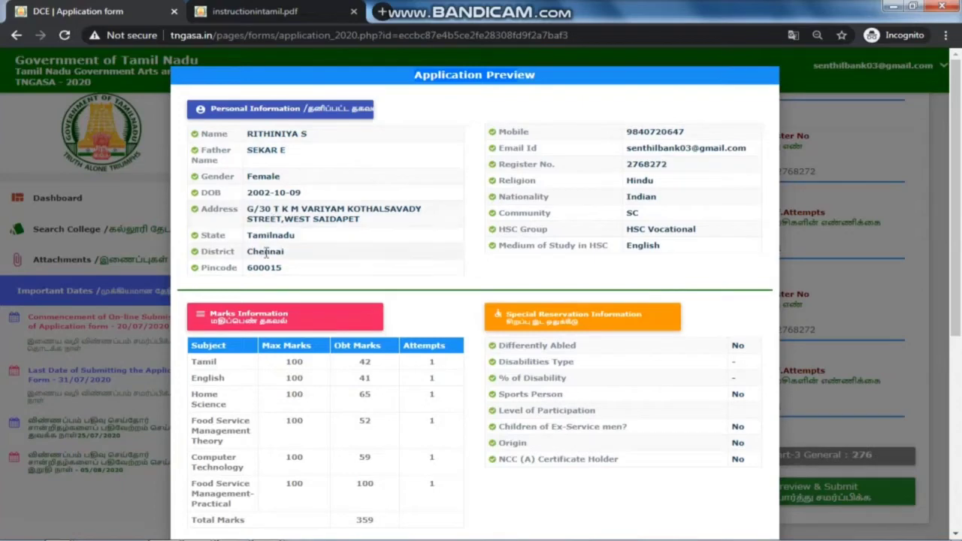
left_click_drag(270, 134, 286, 272)
left_click(406, 201)
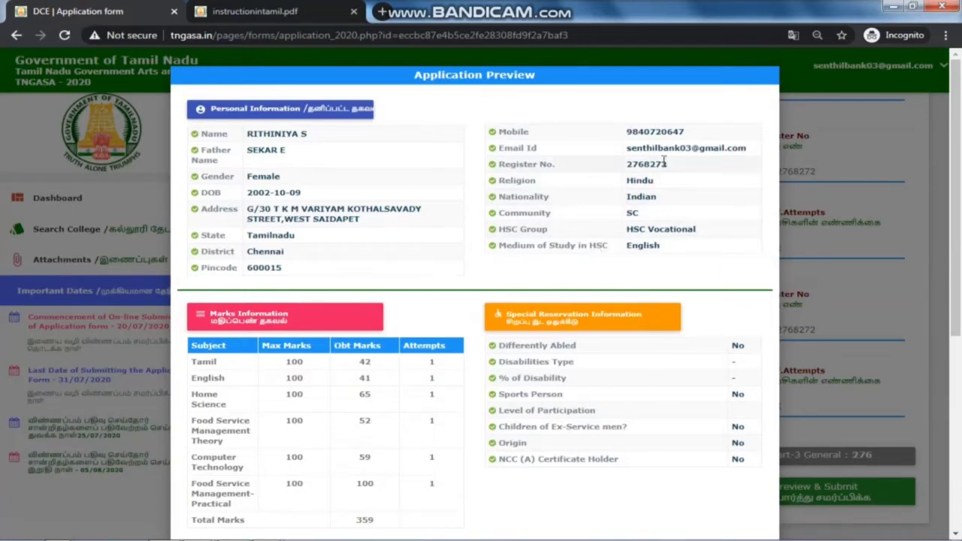
left_click_drag(645, 217, 627, 213)
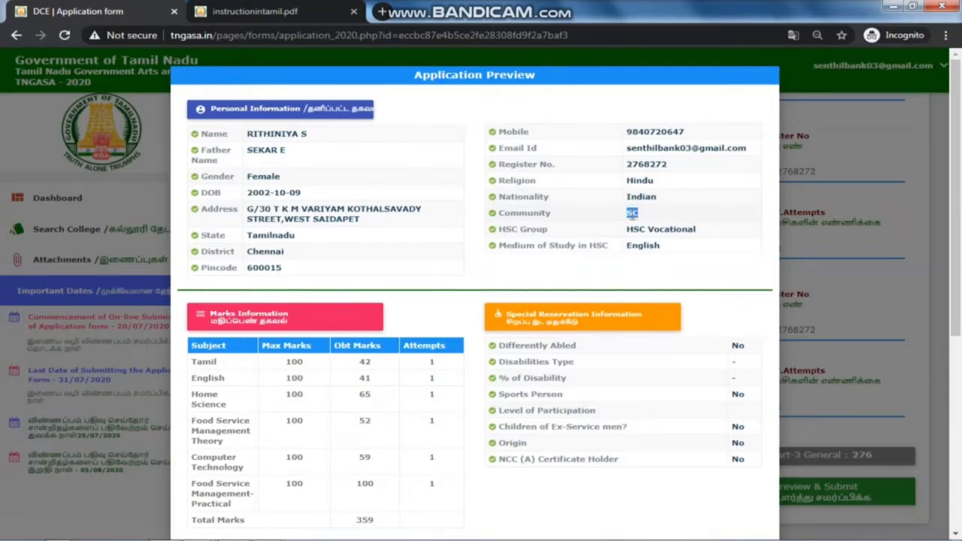
left_click(634, 213)
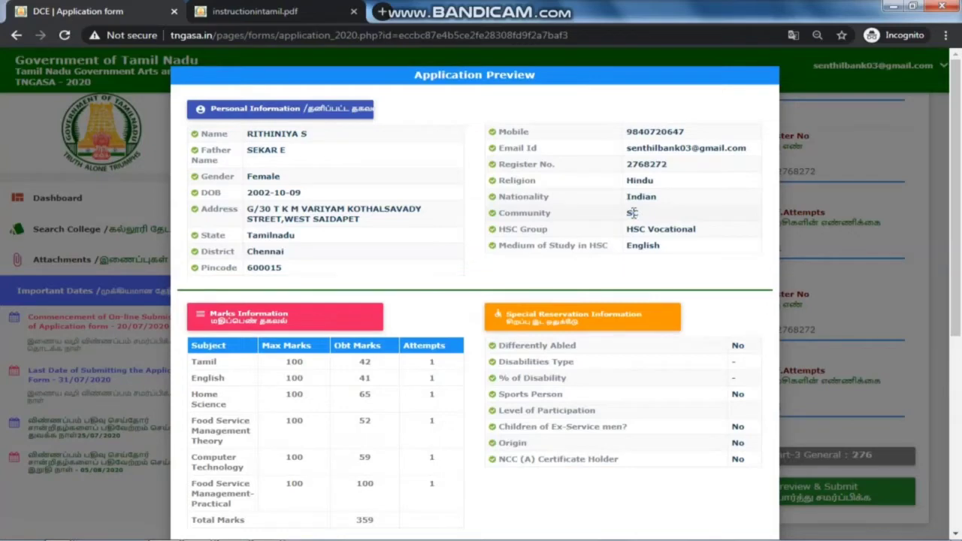
double_click(651, 164)
double_click(657, 132)
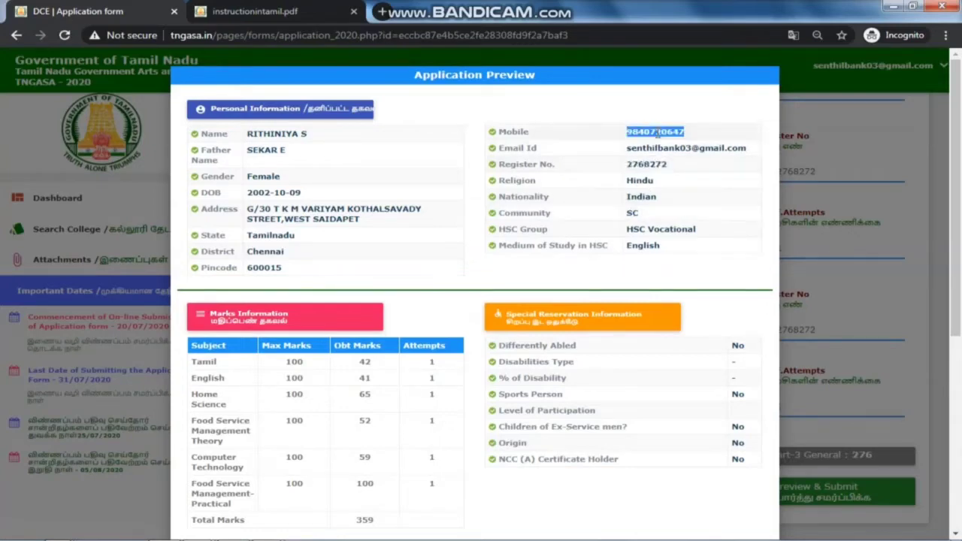
double_click(658, 148)
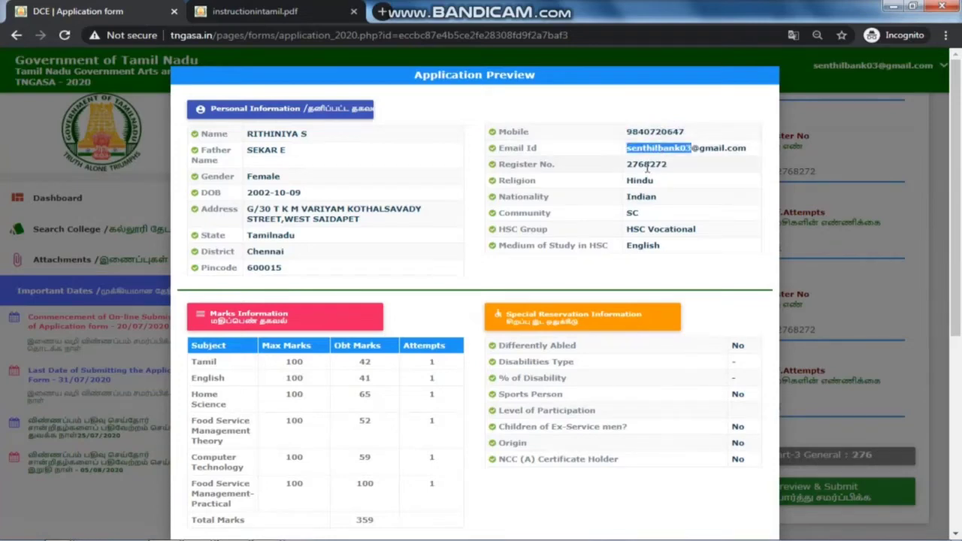
left_click(630, 248)
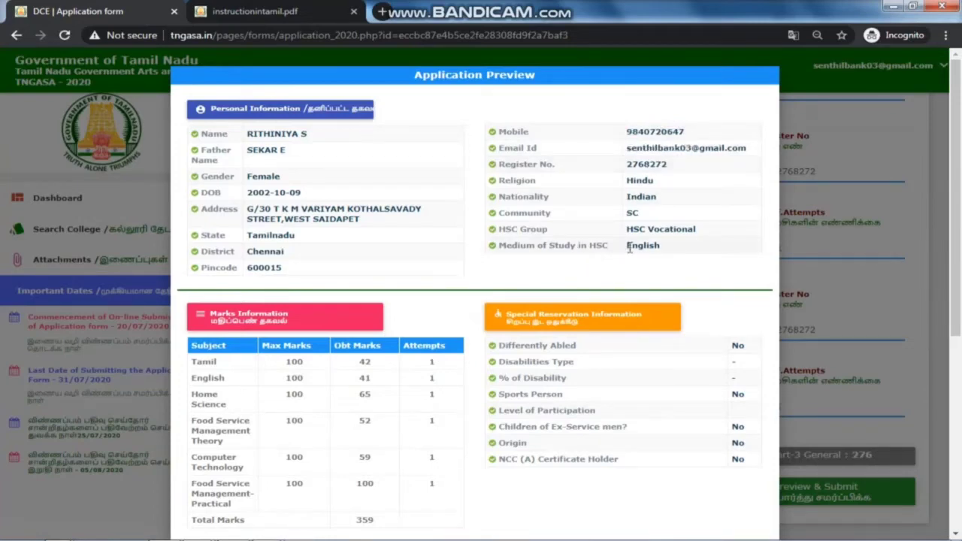
double_click(630, 248)
left_click(649, 270)
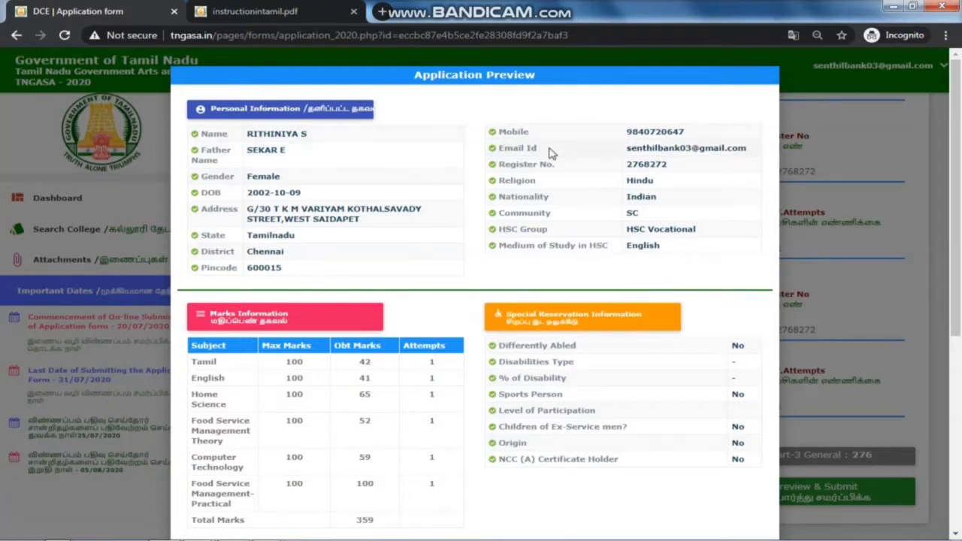
scroll(549, 153, "down", 1)
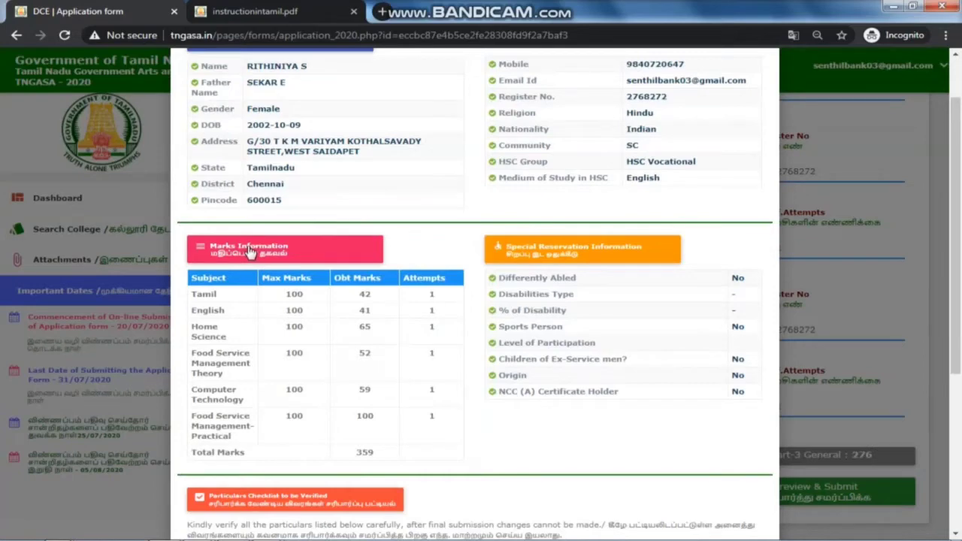
scroll(248, 275, "down", 1)
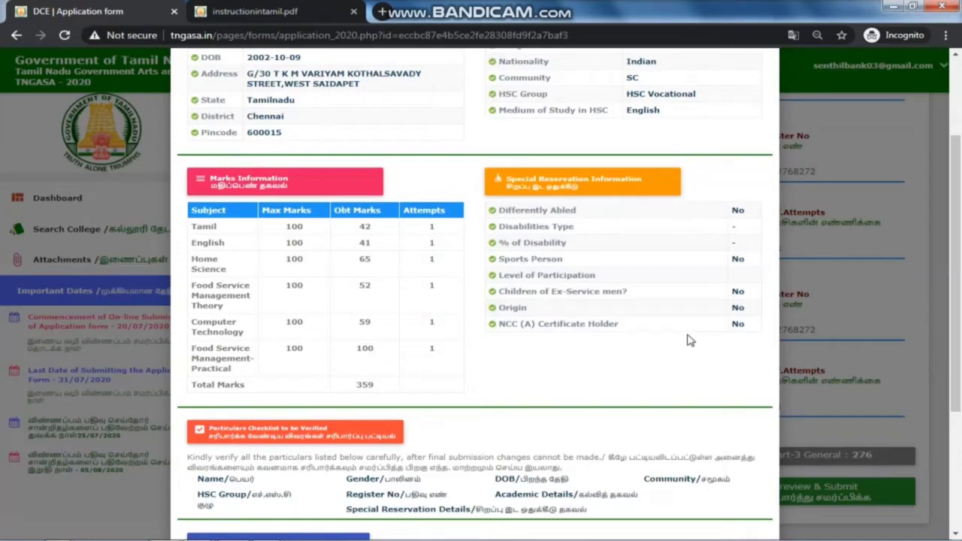
scroll(675, 296, "down", 2)
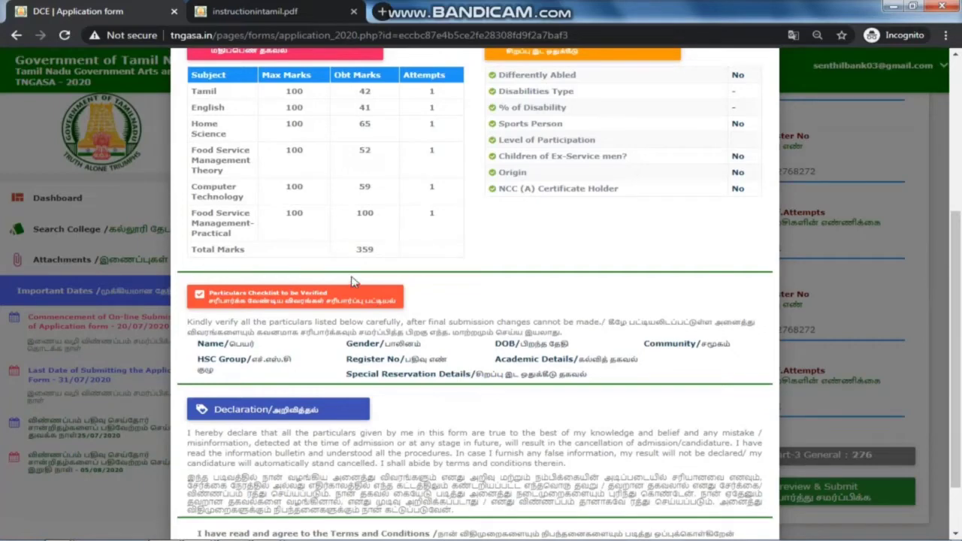
scroll(344, 297, "down", 1)
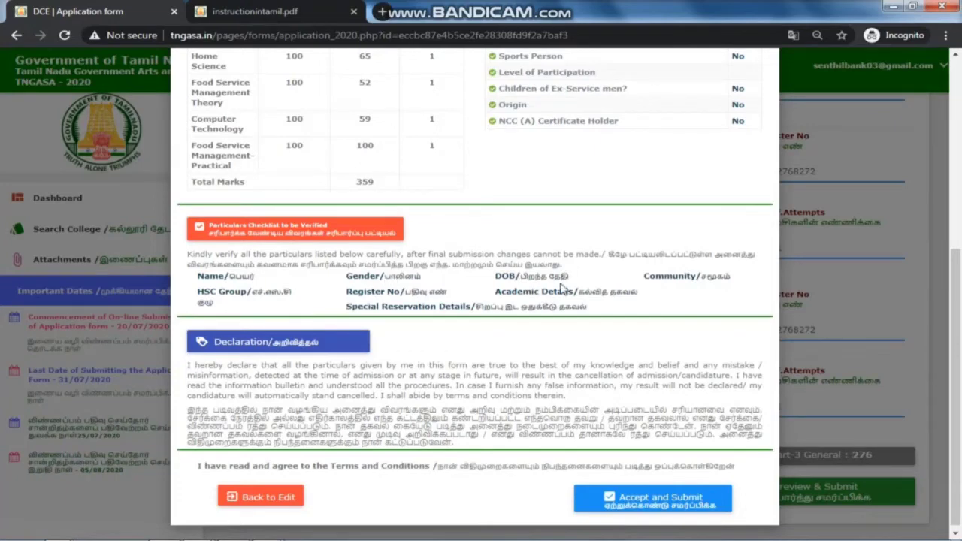
scroll(378, 345, "down", 1)
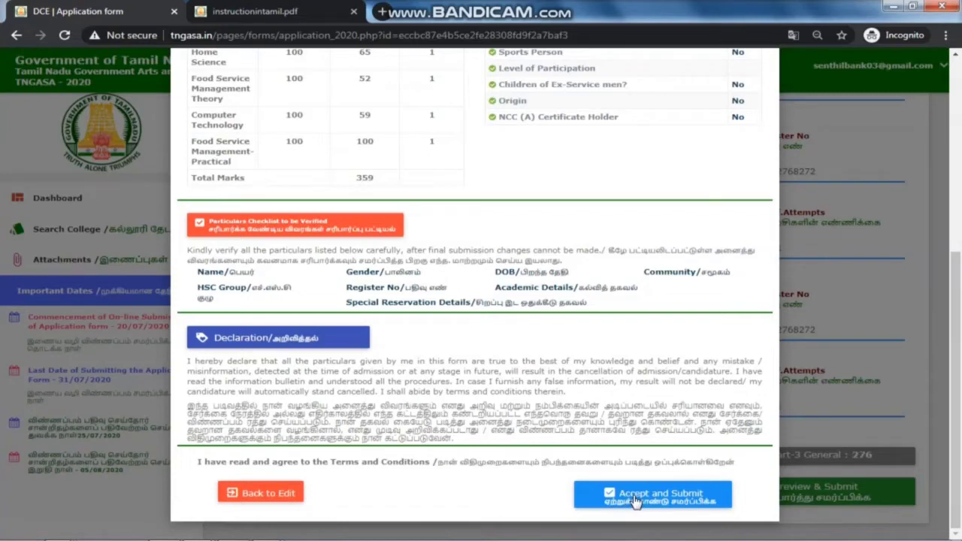
Step: Accept the declaration and submit the reviewed application
left_click(633, 497)
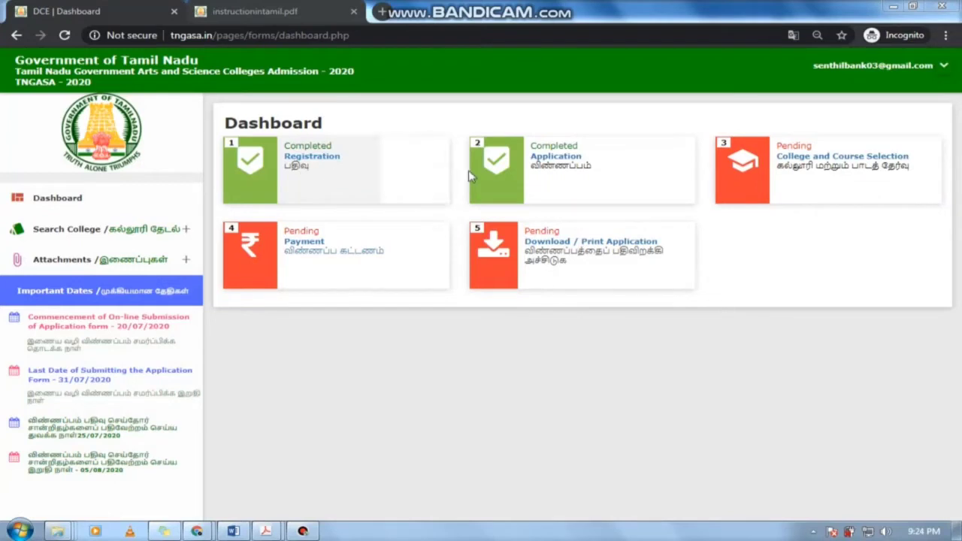
Step: Give the first Dr. Ambedkar college choice Shift - 1 and the B.Sc. Home Science (Nutrition) course
left_click(751, 164)
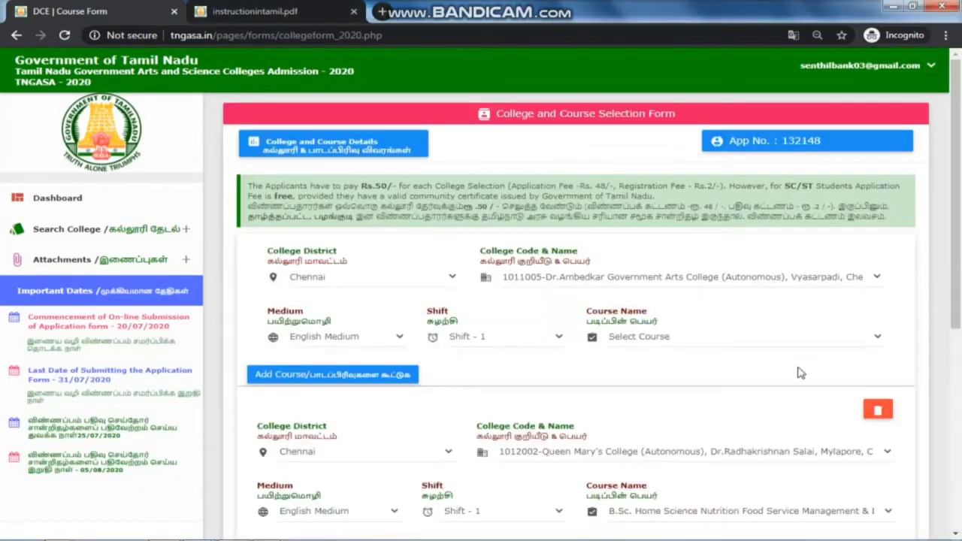
scroll(782, 362, "down", 2)
scroll(780, 363, "up", 2)
scroll(611, 284, "down", 1)
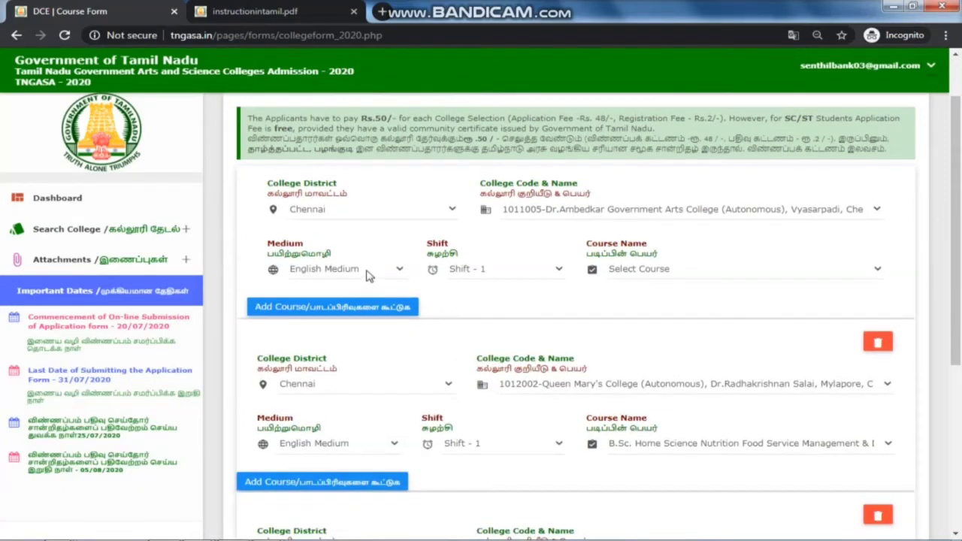
left_click(516, 276)
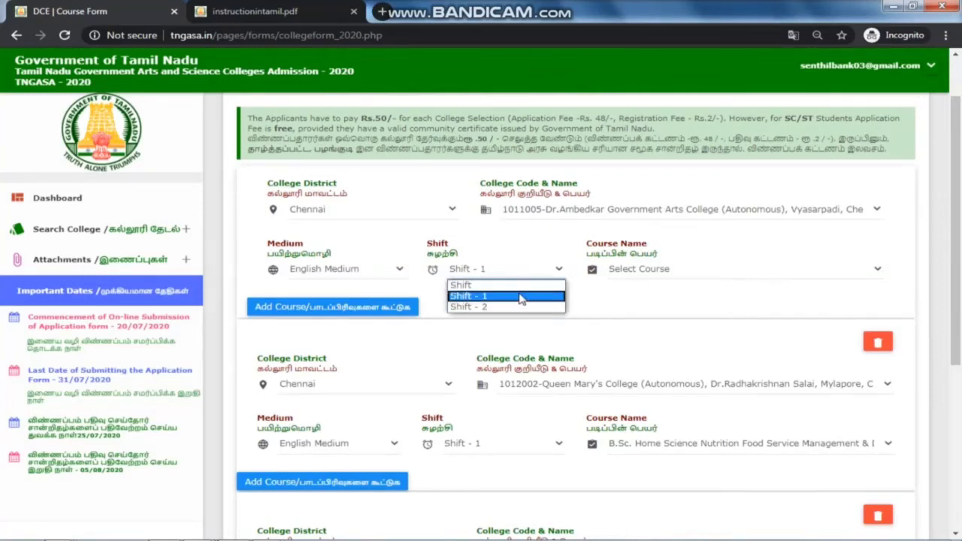
left_click(516, 297)
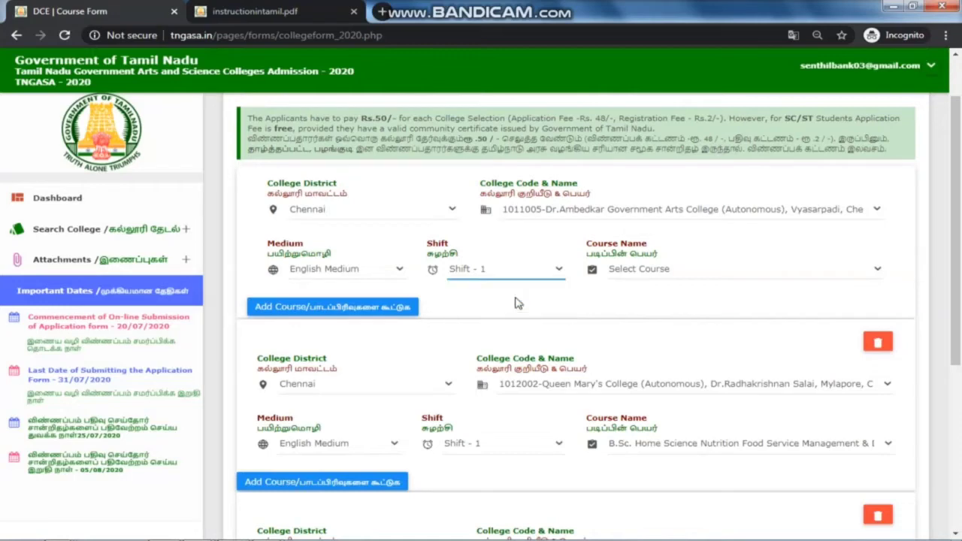
left_click(636, 272)
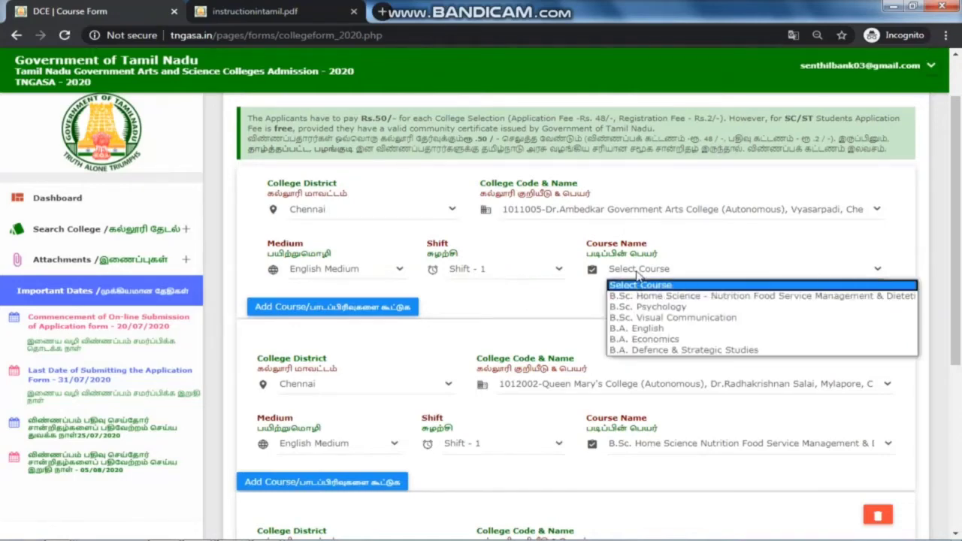
left_click(653, 296)
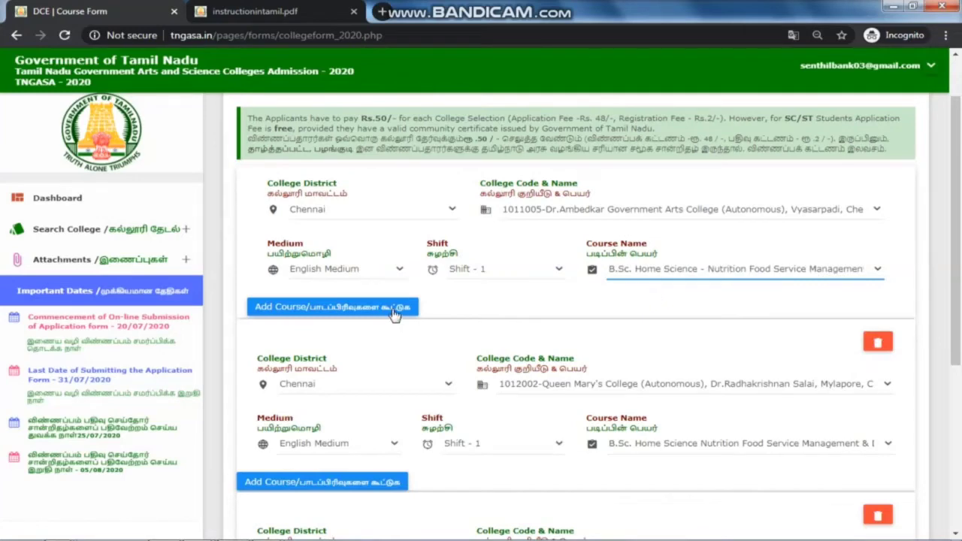
scroll(393, 316, "down", 2)
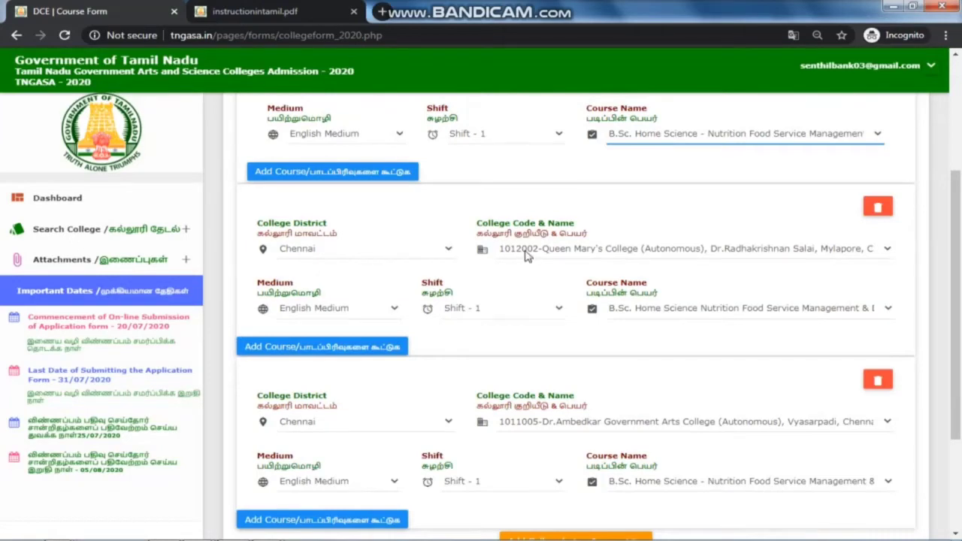
Step: Review the other college entries, keeping Queen Mary's College and the Chennai district unchanged
left_click(526, 256)
left_click(526, 256)
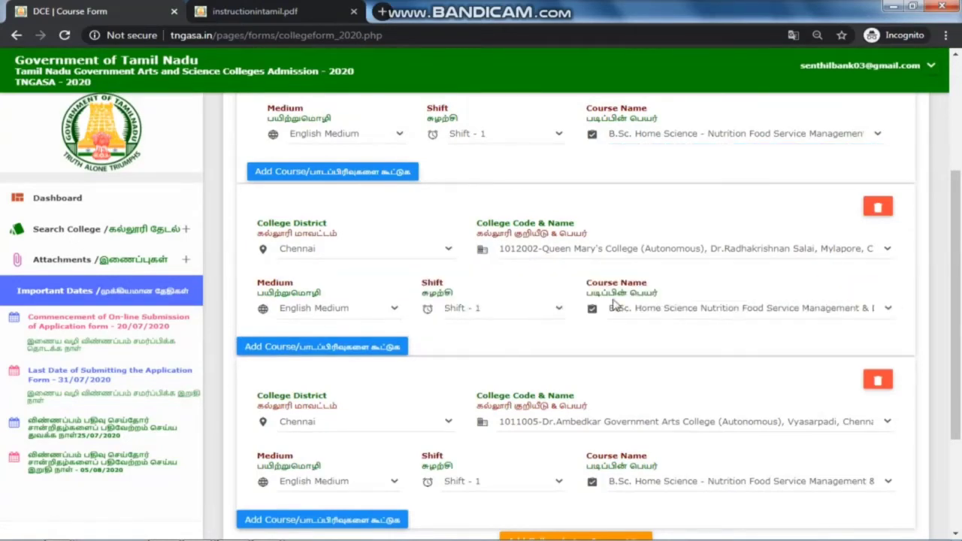
scroll(613, 315, "down", 3)
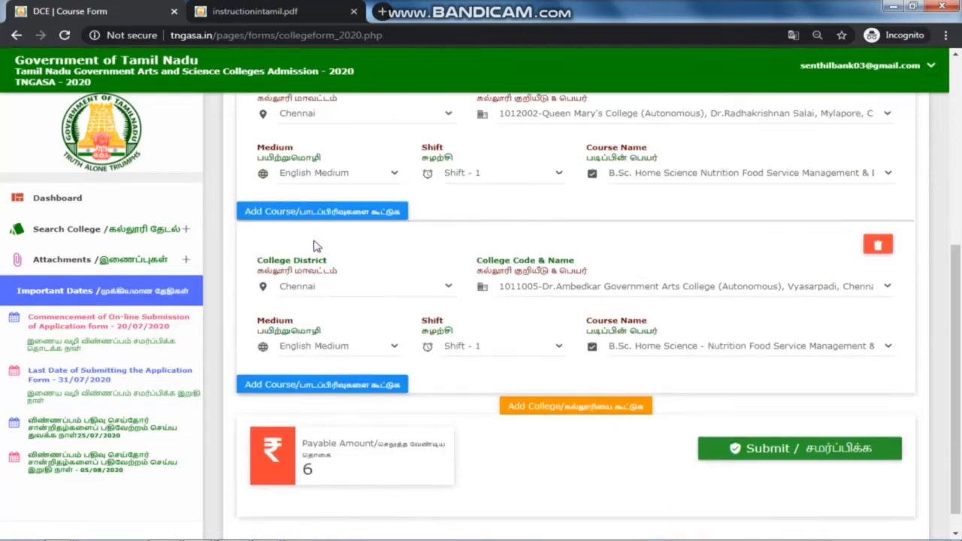
left_click(346, 291)
left_click(346, 291)
scroll(348, 291, "up", 3)
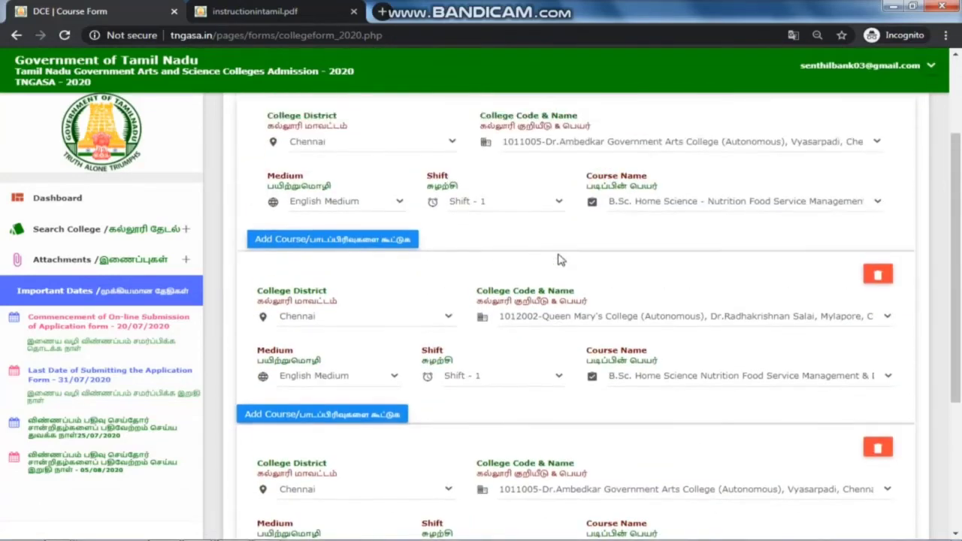
scroll(569, 272, "down", 3)
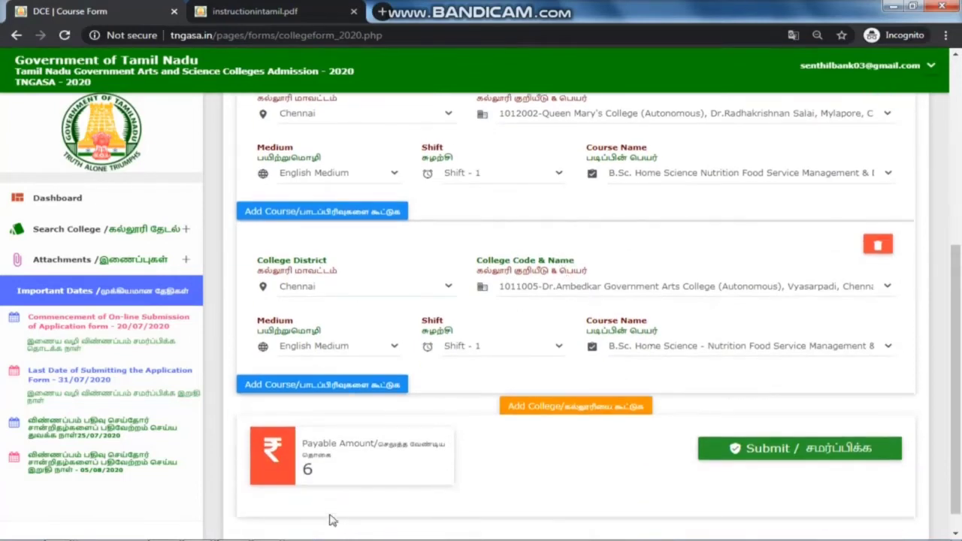
Step: Verify the payable amount of 6 and submit the three college choices
double_click(309, 471)
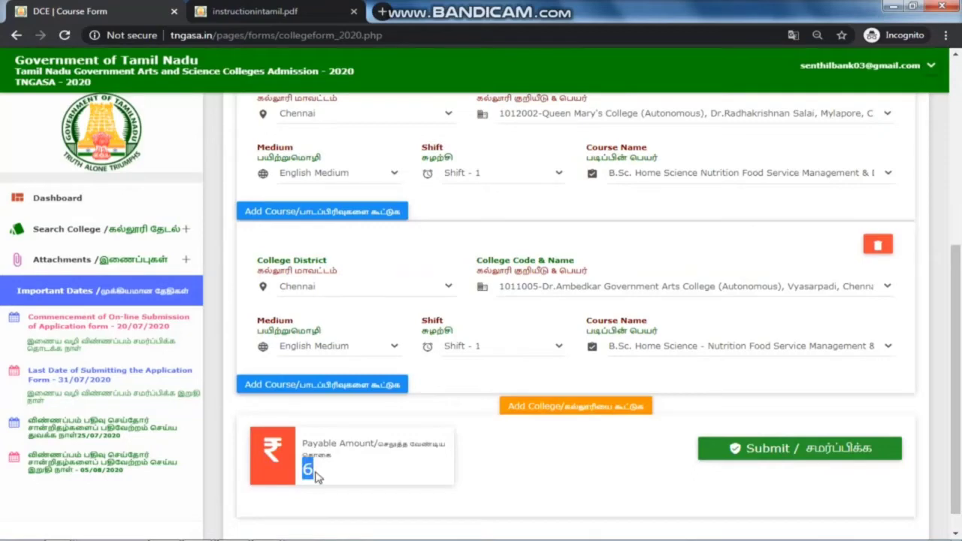
left_click(369, 474)
double_click(307, 472)
scroll(673, 450, "up", 2)
scroll(673, 449, "down", 3)
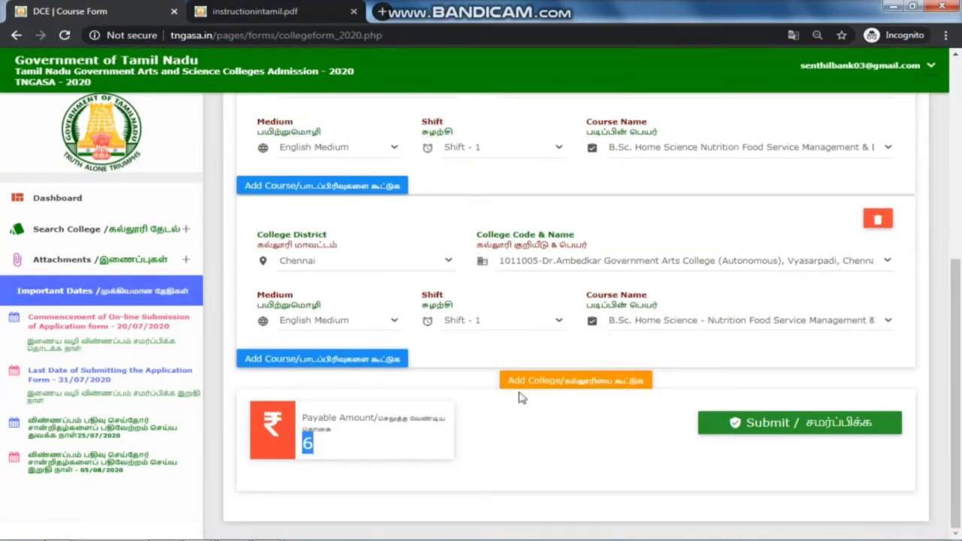
left_click(602, 419)
scroll(601, 420, "up", 4)
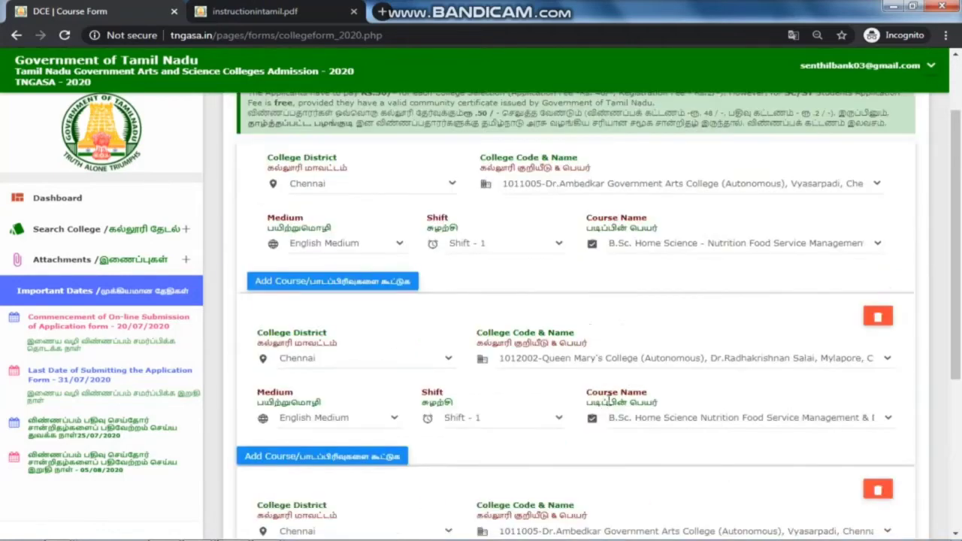
scroll(608, 399, "down", 2)
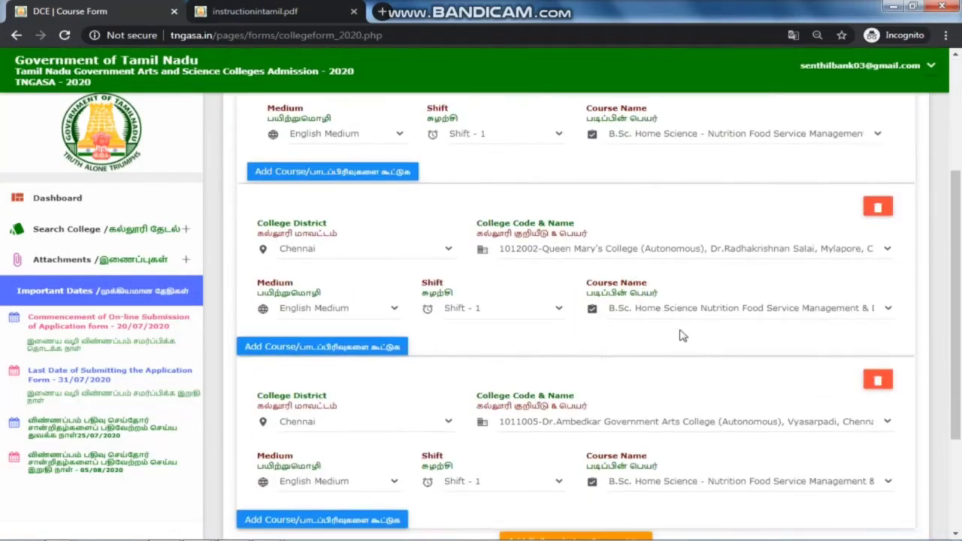
scroll(679, 335, "down", 2)
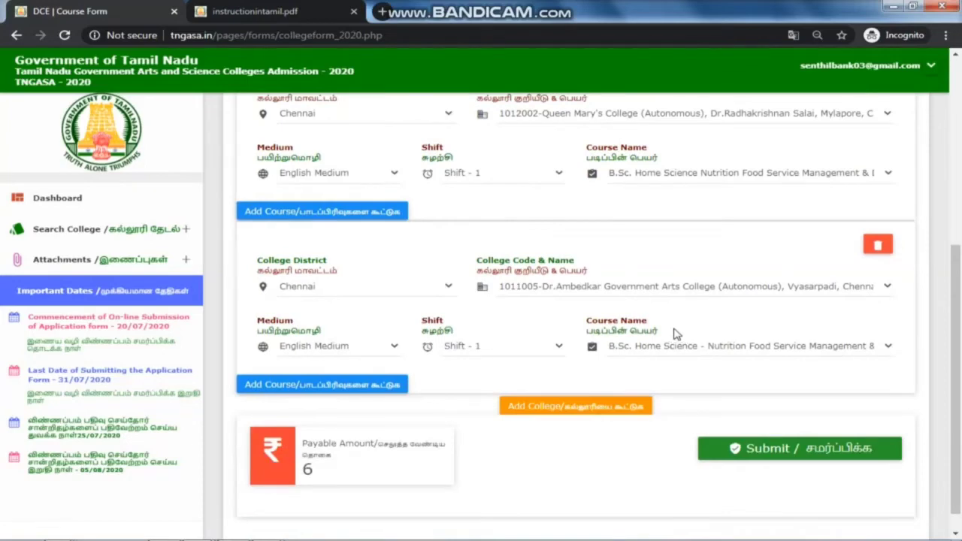
left_click(688, 451)
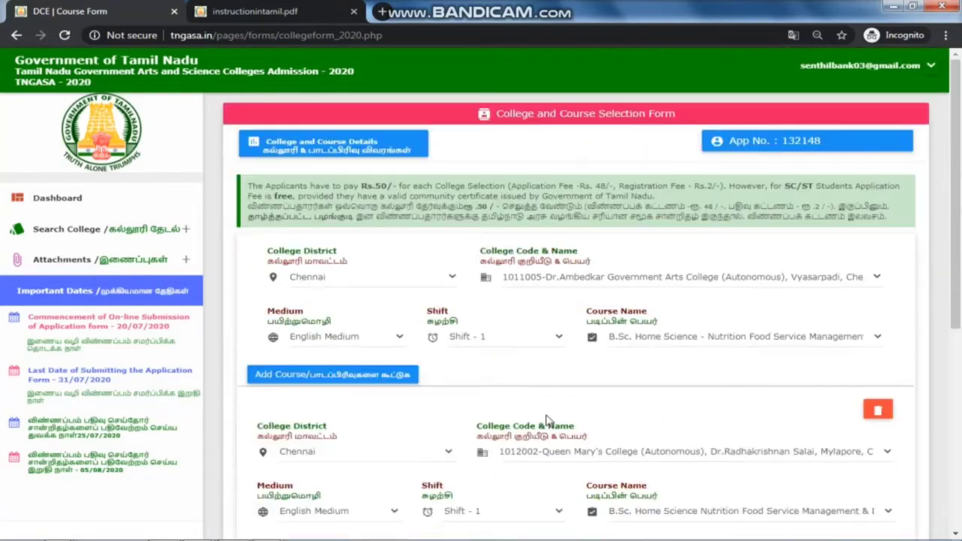
scroll(812, 282, "down", 6)
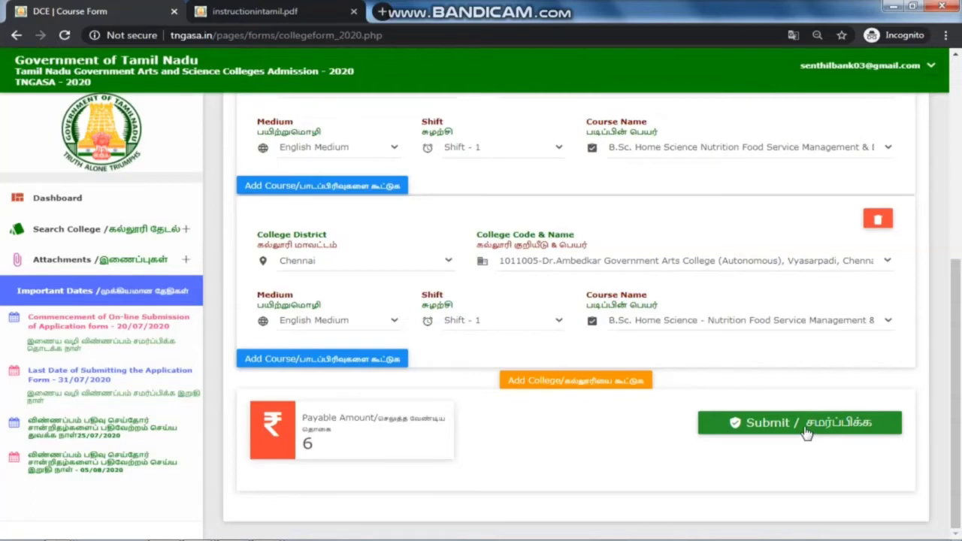
Step: Submit the three B.Sc. Home Science college choices with Submit / சமர்ப்பிக்க
left_click(806, 432)
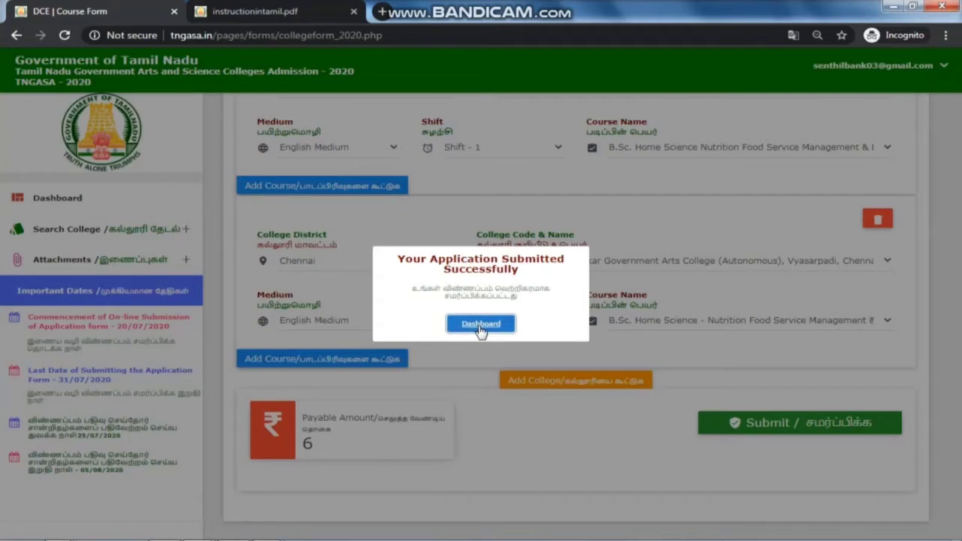
Step: Return to the dashboard and open the Payment page showing the application fee of 4
left_click(480, 324)
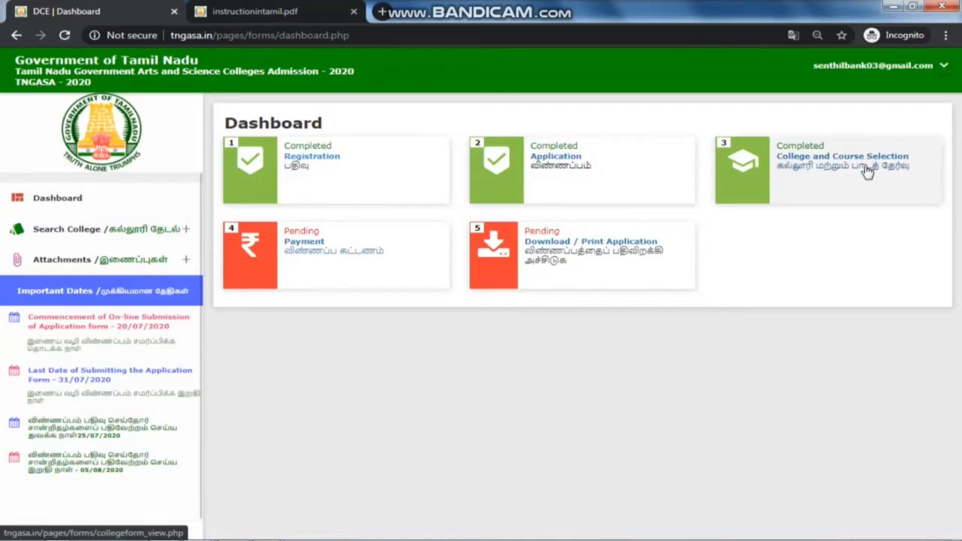
left_click(325, 253)
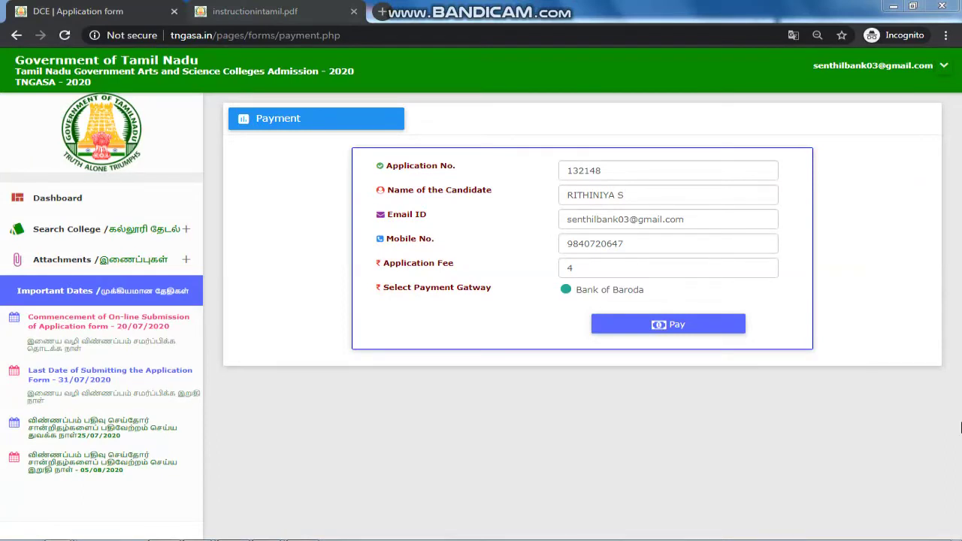
Step: Check the application number, name, e-mail, mobile and fee of 4, then proceed to pay
double_click(596, 172)
left_click(583, 192)
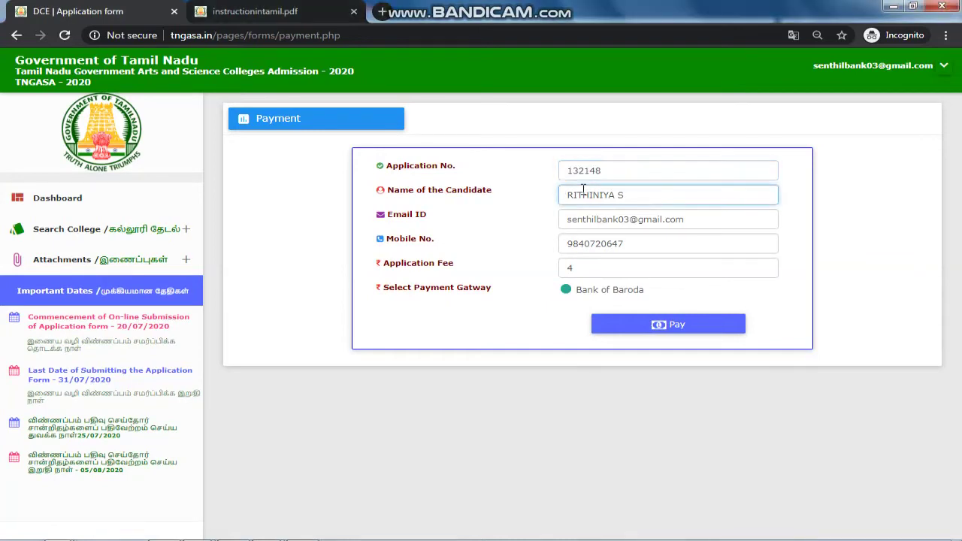
double_click(584, 192)
left_click(602, 215)
double_click(600, 217)
left_click(603, 244)
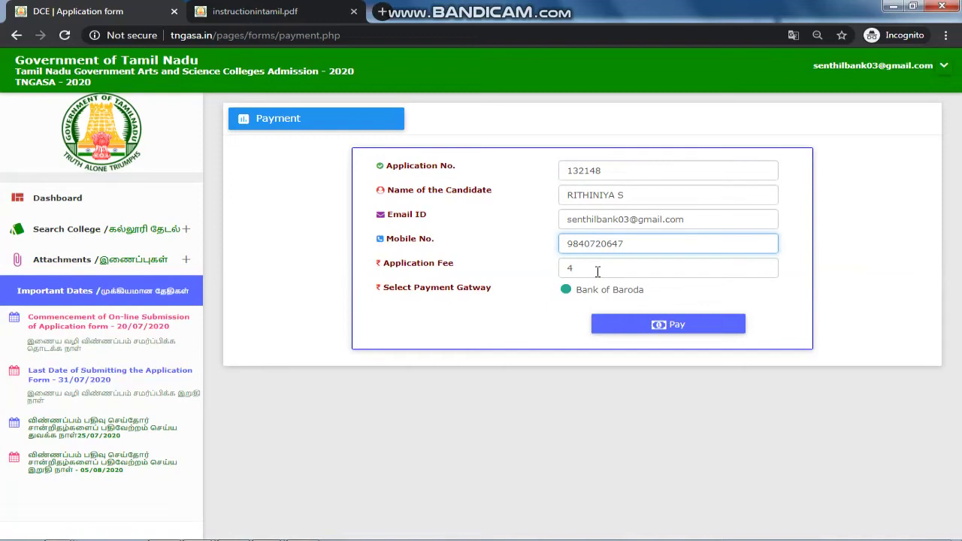
left_click_drag(597, 273, 518, 277)
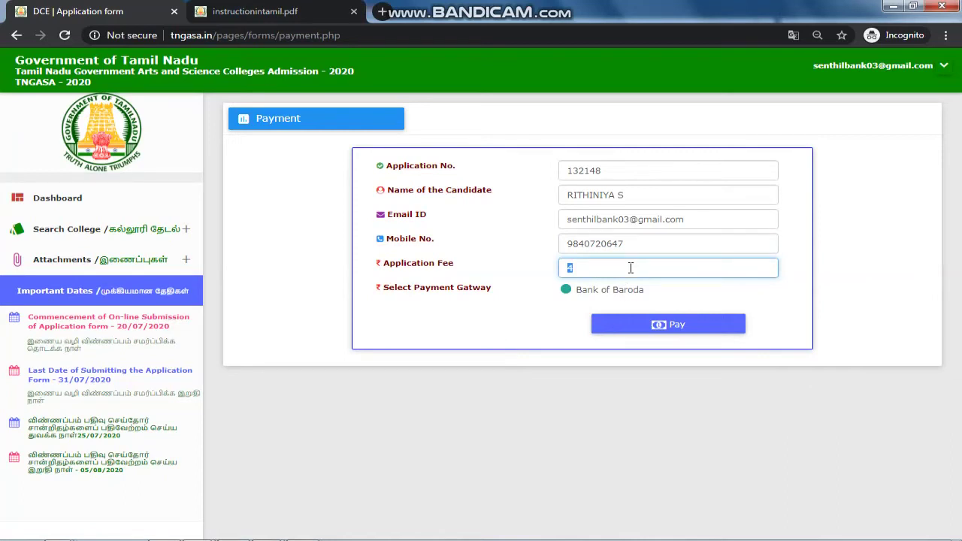
left_click(681, 332)
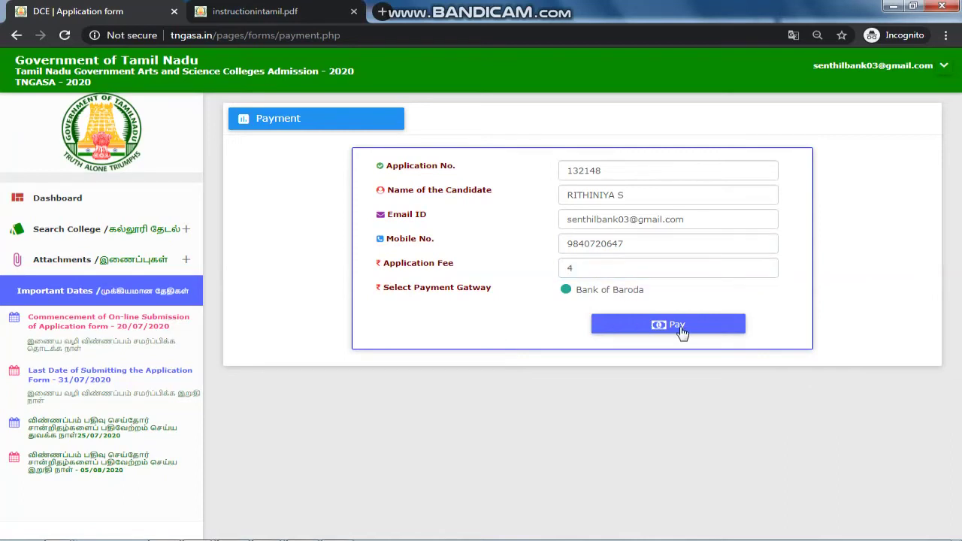
left_click(682, 332)
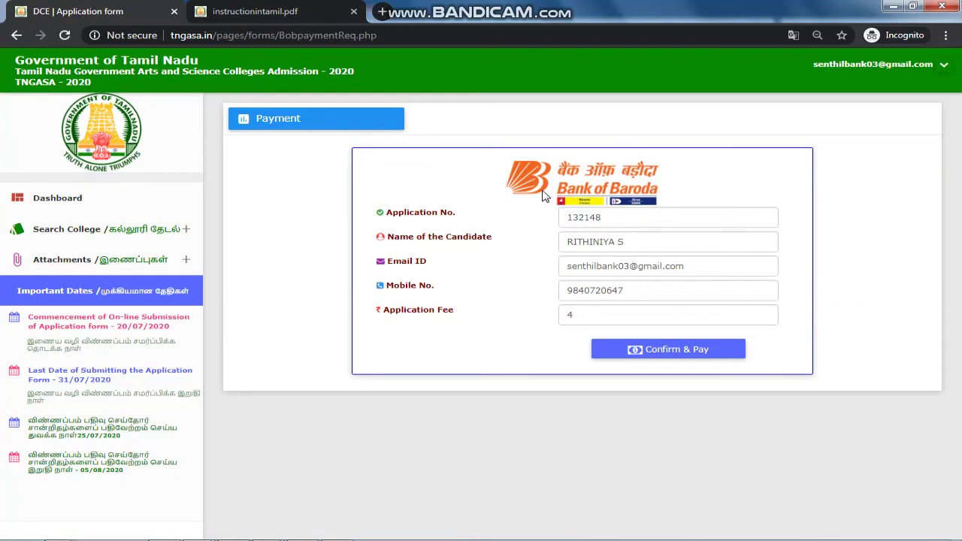
Step: Confirm the Bank of Baroda payment, enter the captcha characters and pay now
left_click(700, 357)
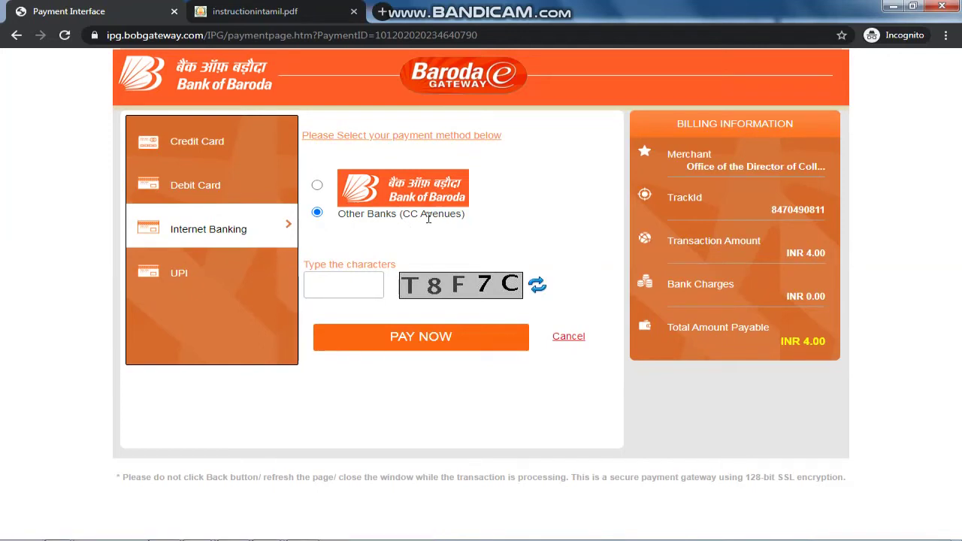
left_click(374, 283)
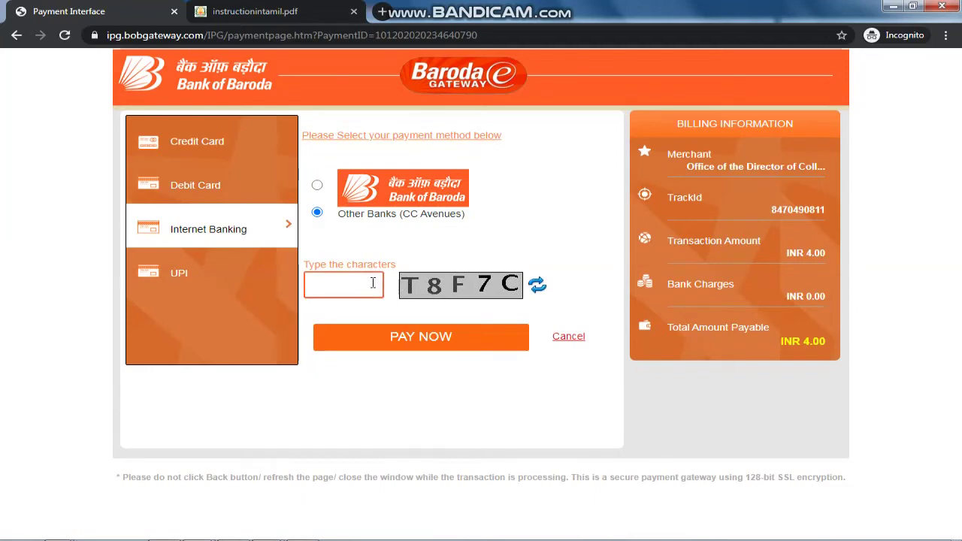
type("T8F7C")
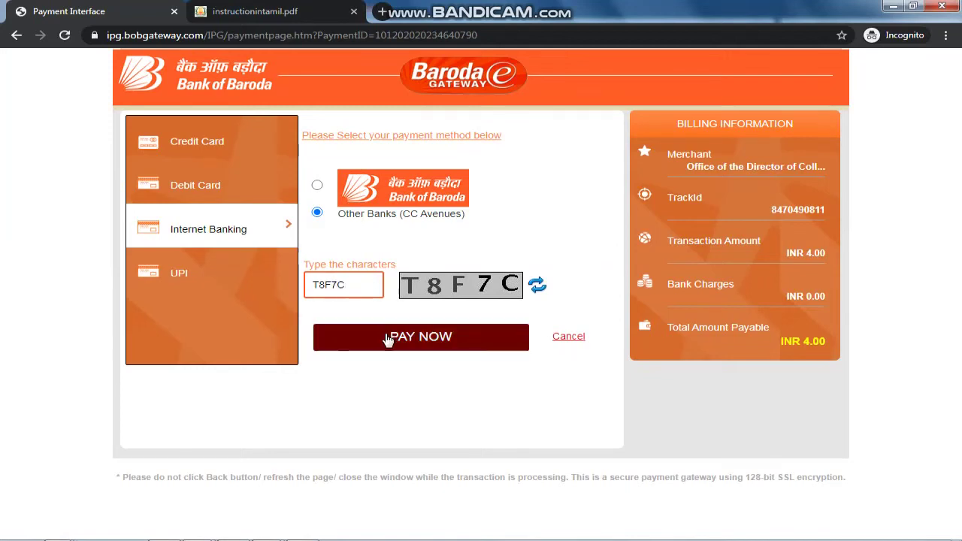
left_click(388, 340)
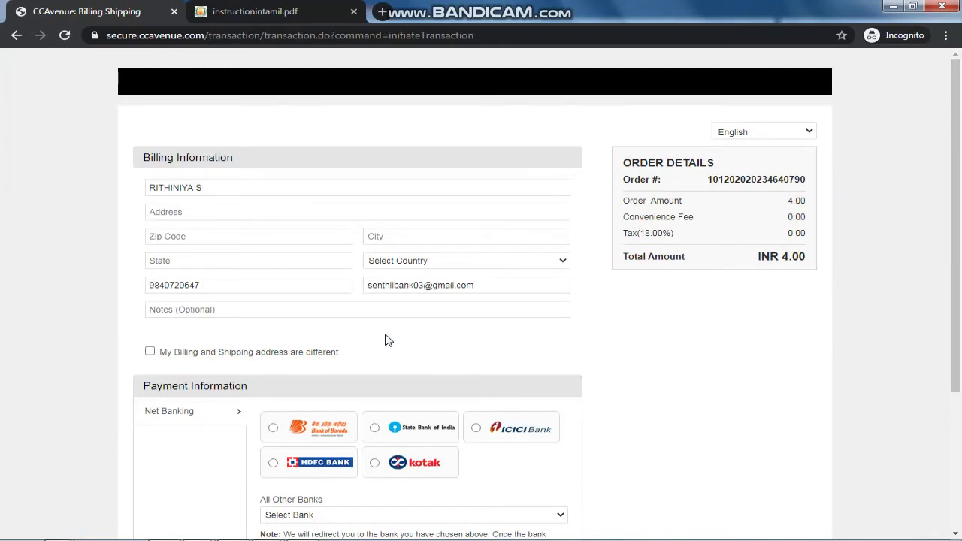
Step: Set the CCAvenue billing state to Tamil Nadu and the country to India
left_click_drag(636, 256, 623, 256)
left_click_drag(781, 257, 829, 269)
left_click(801, 281)
left_click(387, 235)
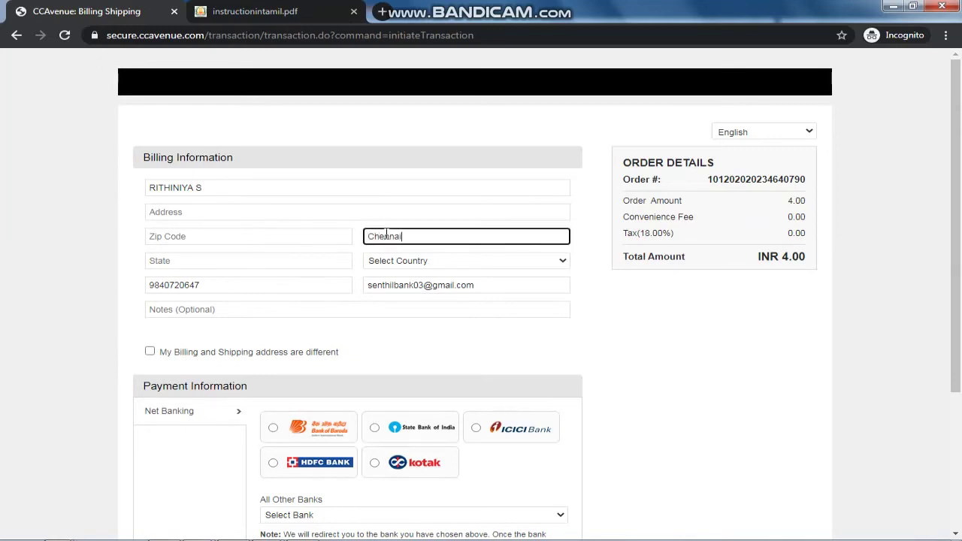
left_click(337, 263)
type("Ta")
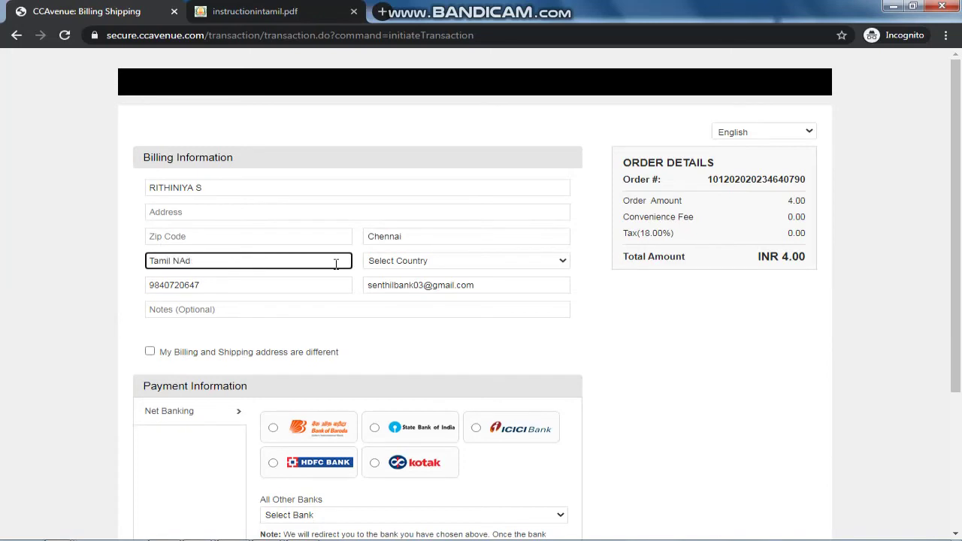
type("mil Nadu")
key("Tab")
type("india")
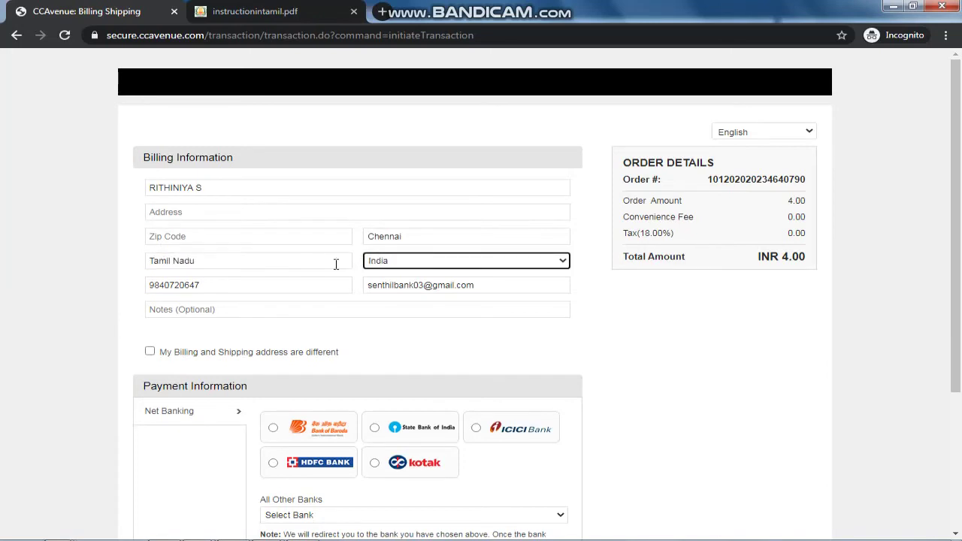
key("Tab")
key("Tab")
Step: Enter 'Arts and Science College Admission' in the billing notes field
left_click(322, 311)
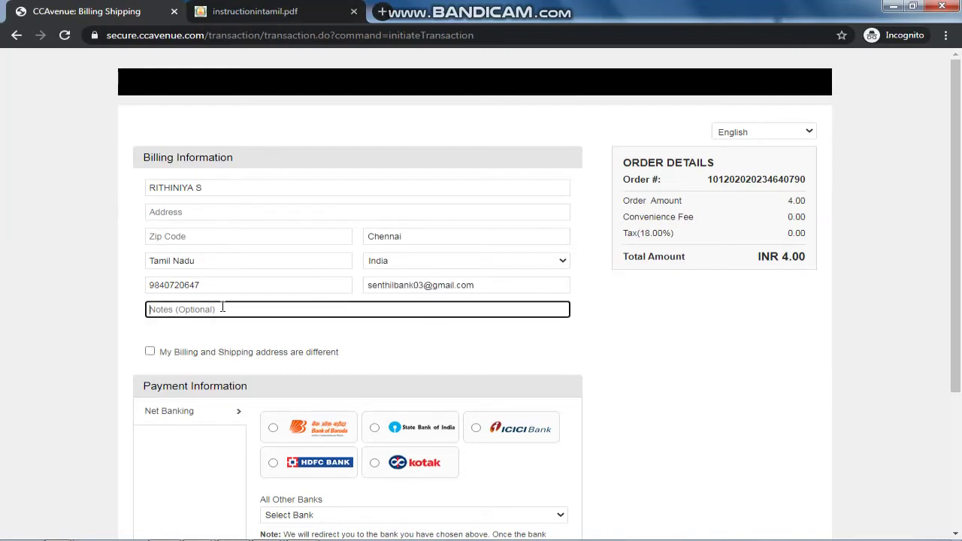
type("Arts and Science College Admission")
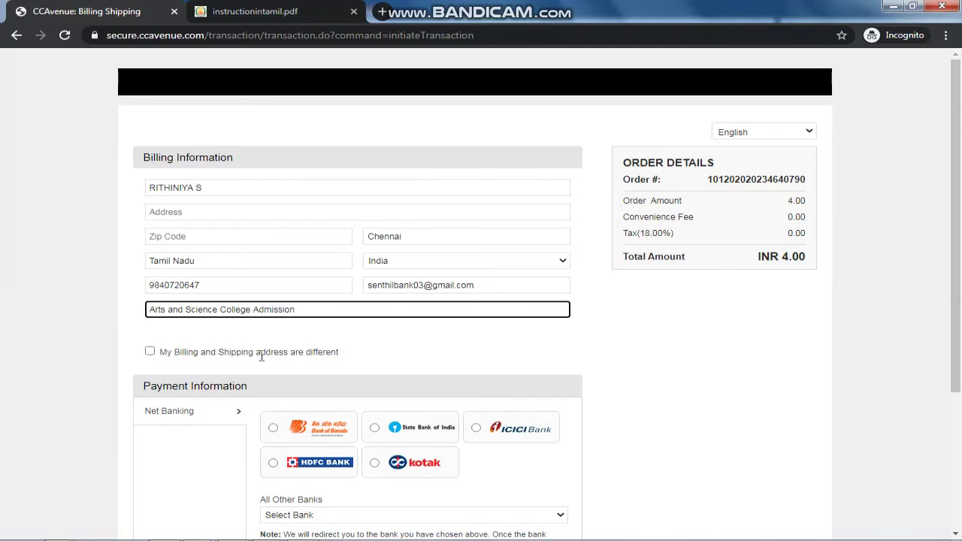
scroll(261, 357, "down", 1)
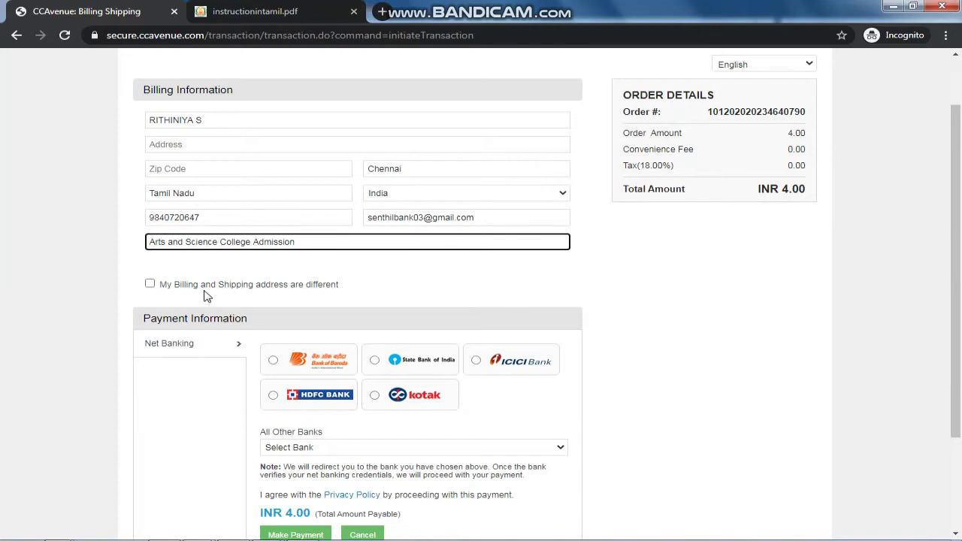
scroll(327, 296, "down", 1)
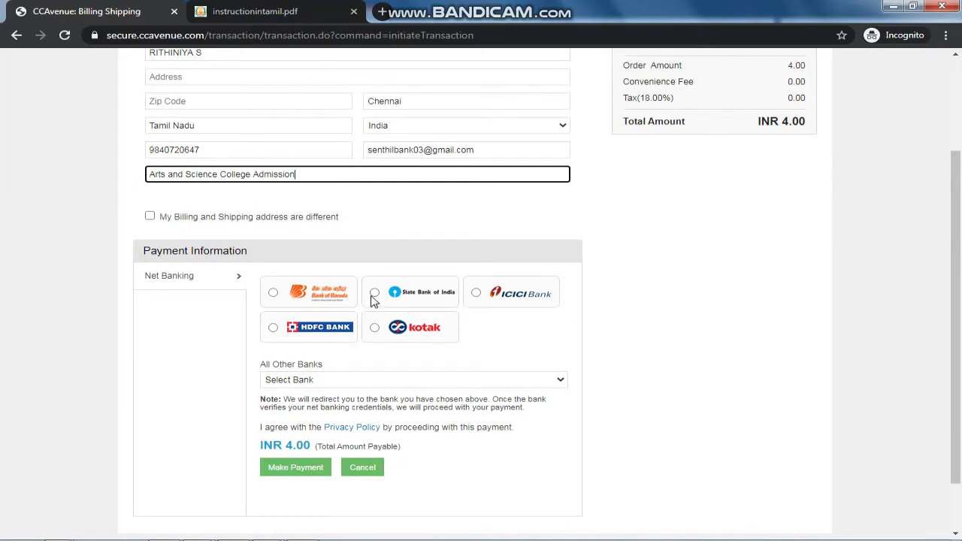
Step: Choose State Bank of India net banking, complete the missing address details, and make the INR 24.06 payment
left_click(375, 293)
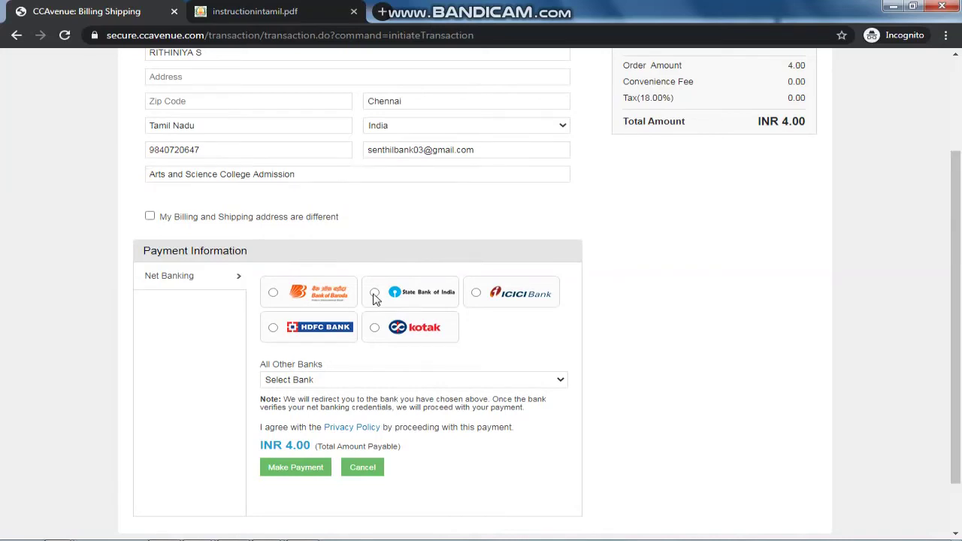
left_click(294, 468)
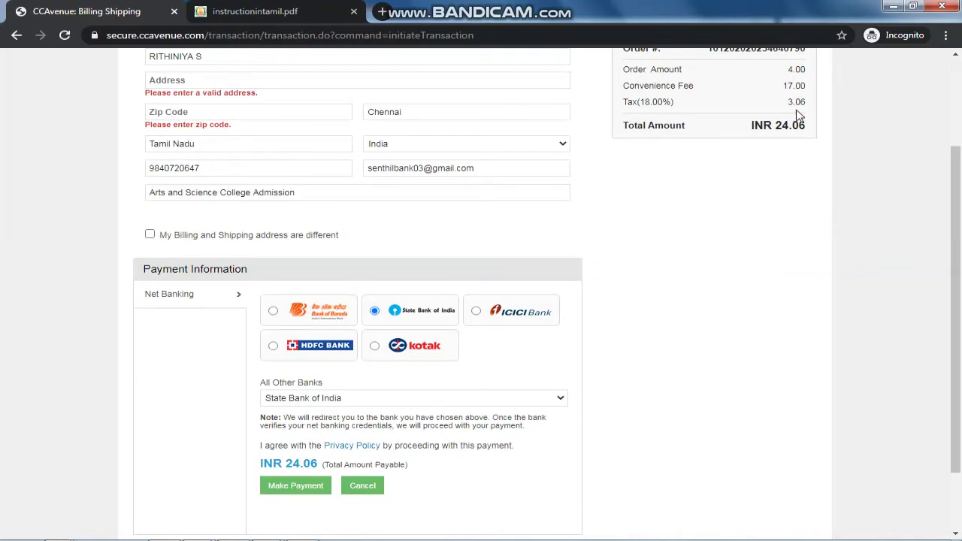
left_click(305, 490)
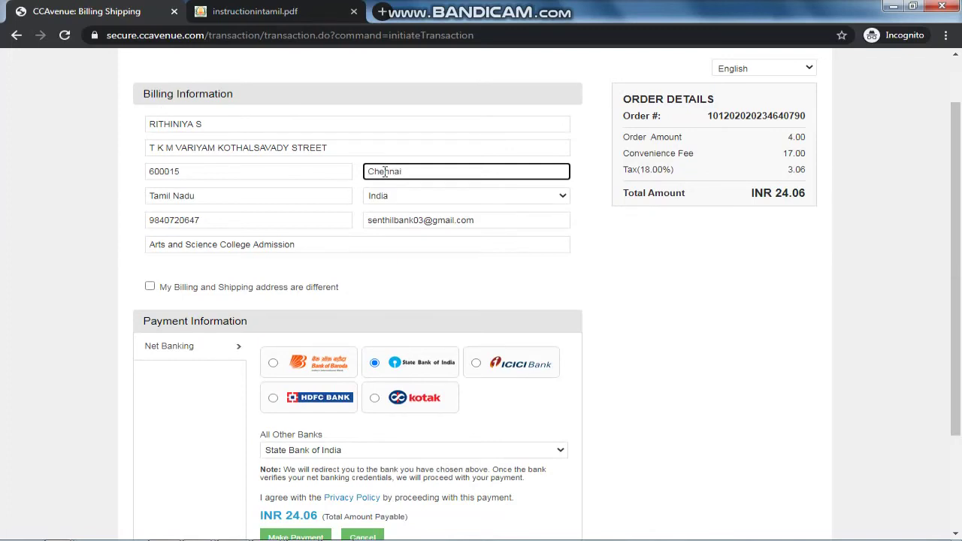
left_click(592, 292)
scroll(526, 316, "down", 2)
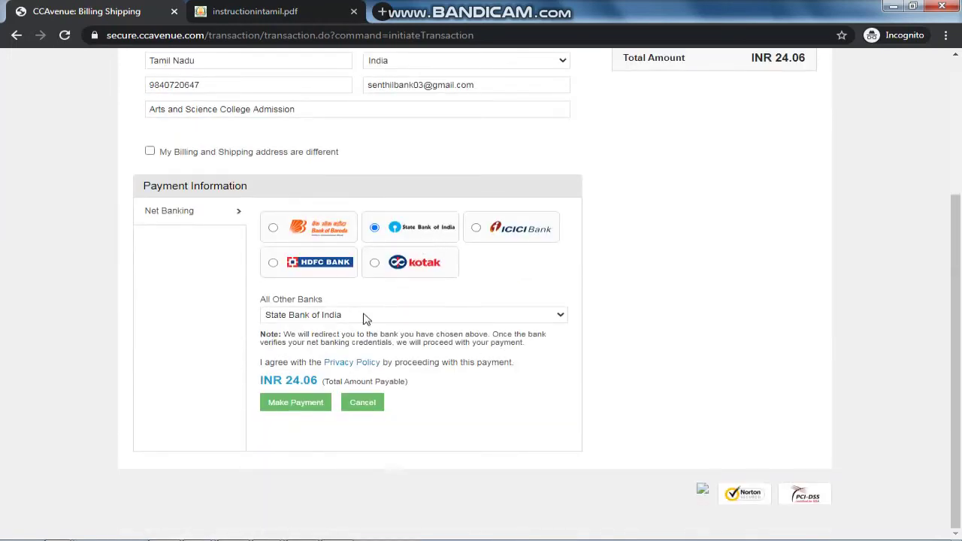
left_click(296, 406)
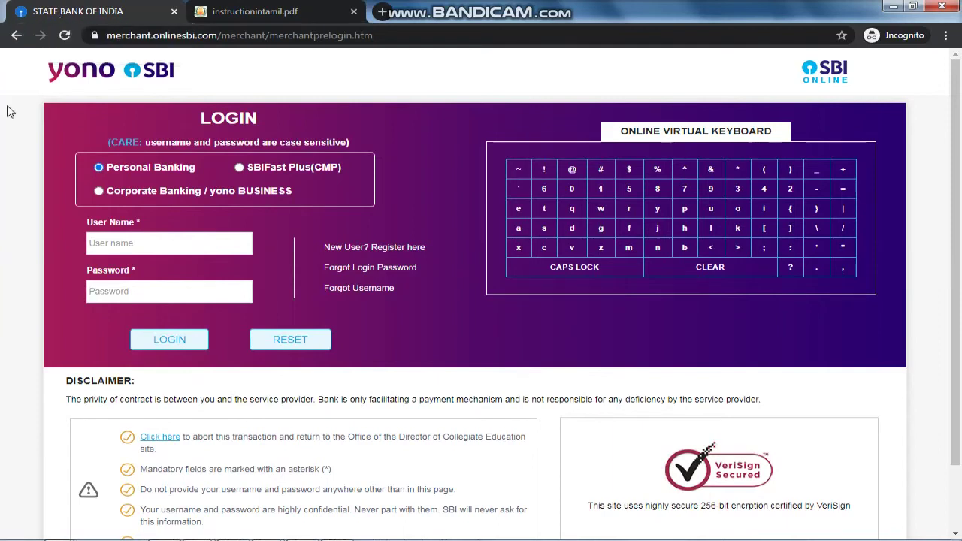
Step: Log in to SBI Personal Banking with the user name and password, then view the 24.06 payment details
left_click(137, 242)
left_click(146, 291)
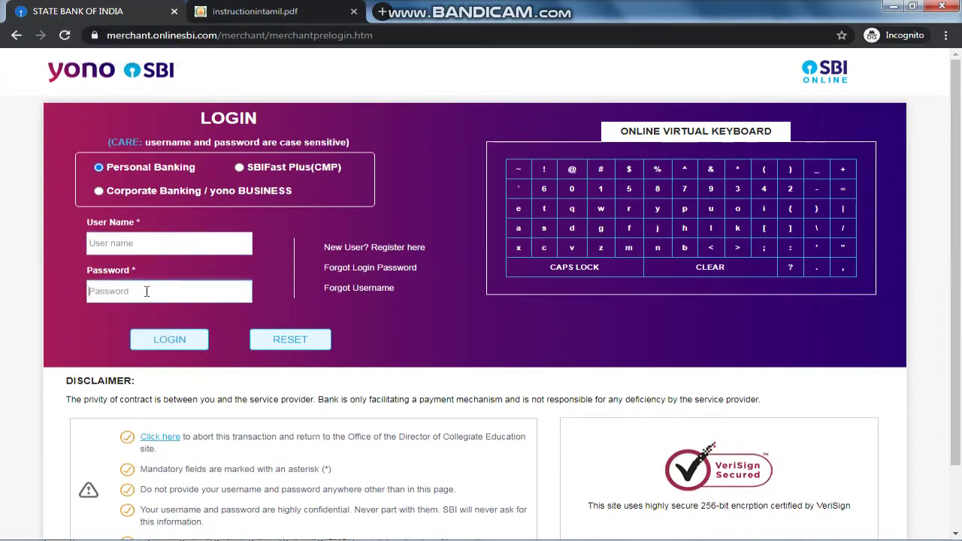
mouse_move(818, 536)
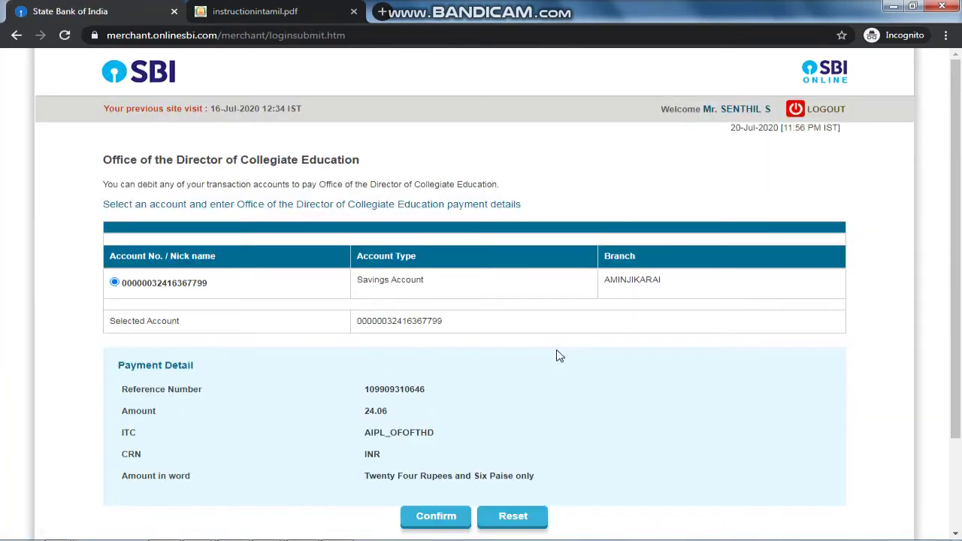
scroll(594, 272, "down", 1)
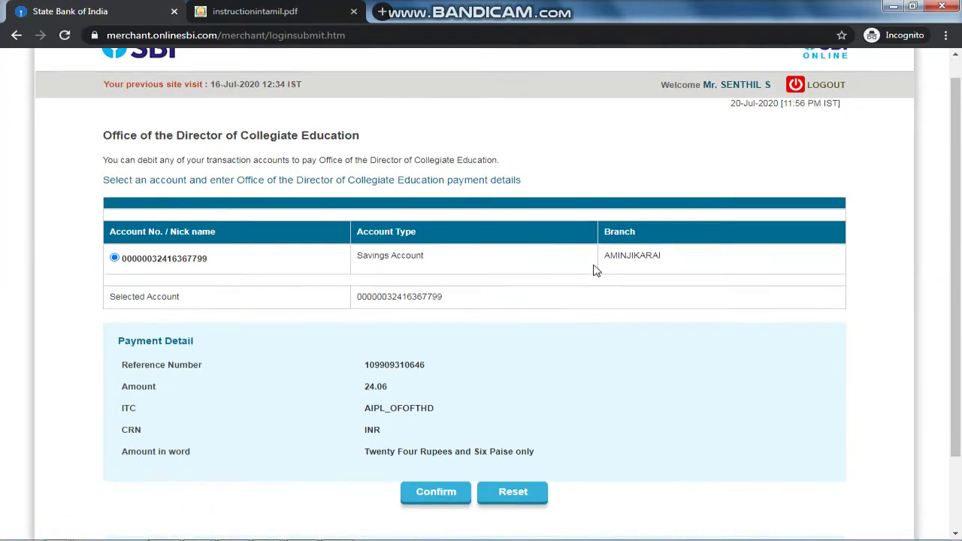
scroll(595, 273, "down", 1)
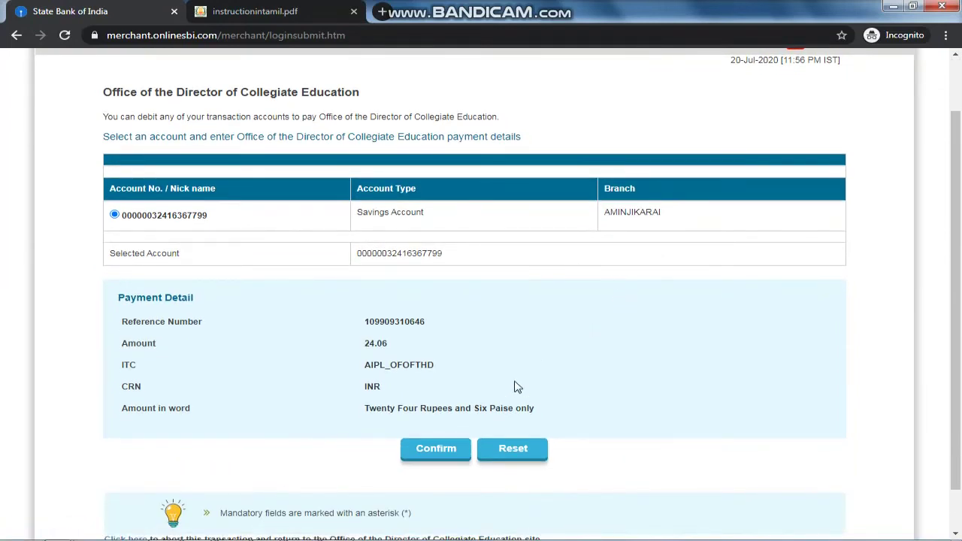
Step: Confirm the account and transaction details, then authorise with the SMS high-security password
left_click(449, 452)
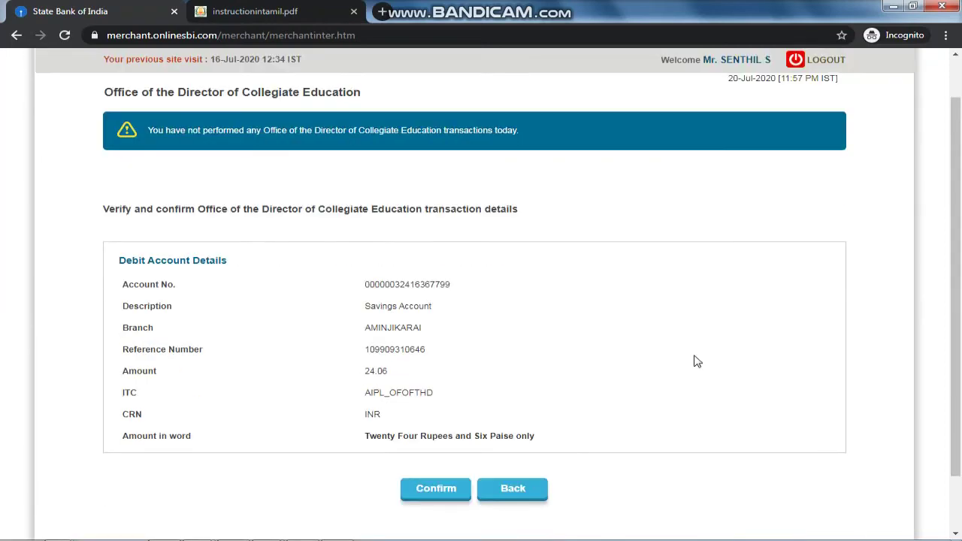
left_click(429, 487)
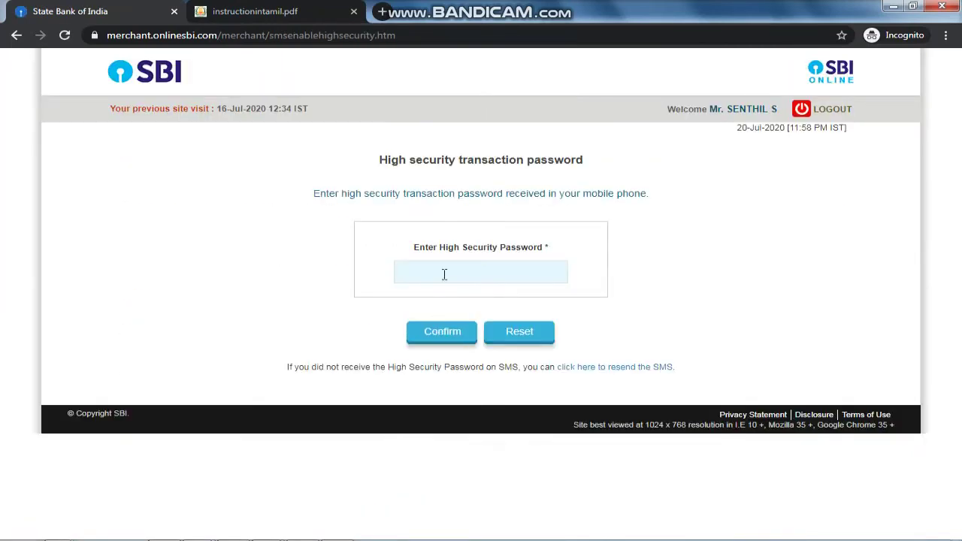
left_click(445, 272)
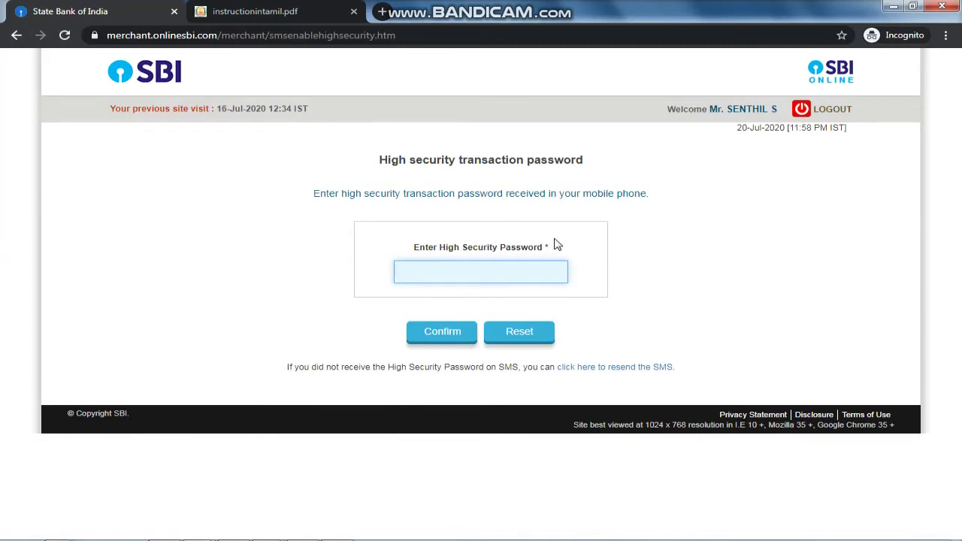
key("ctrl+v")
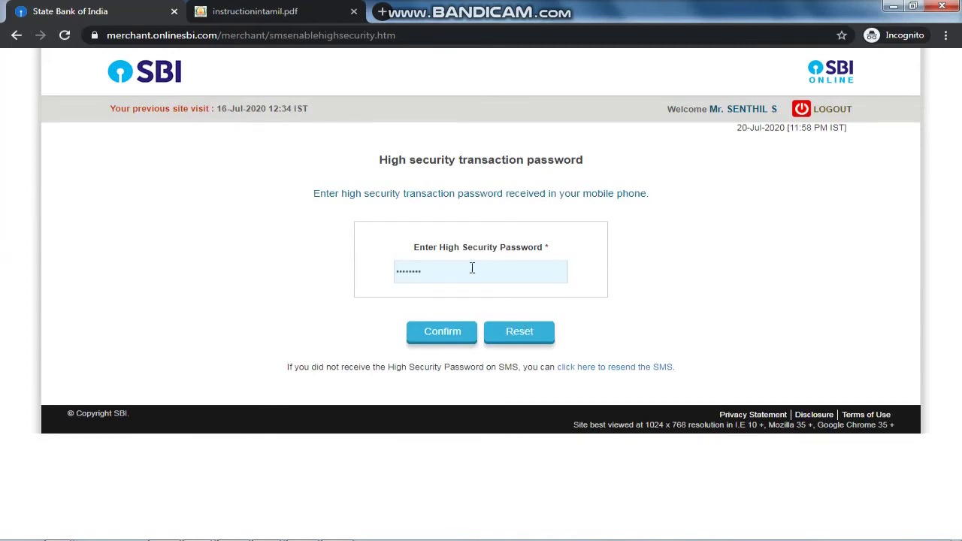
left_click(464, 339)
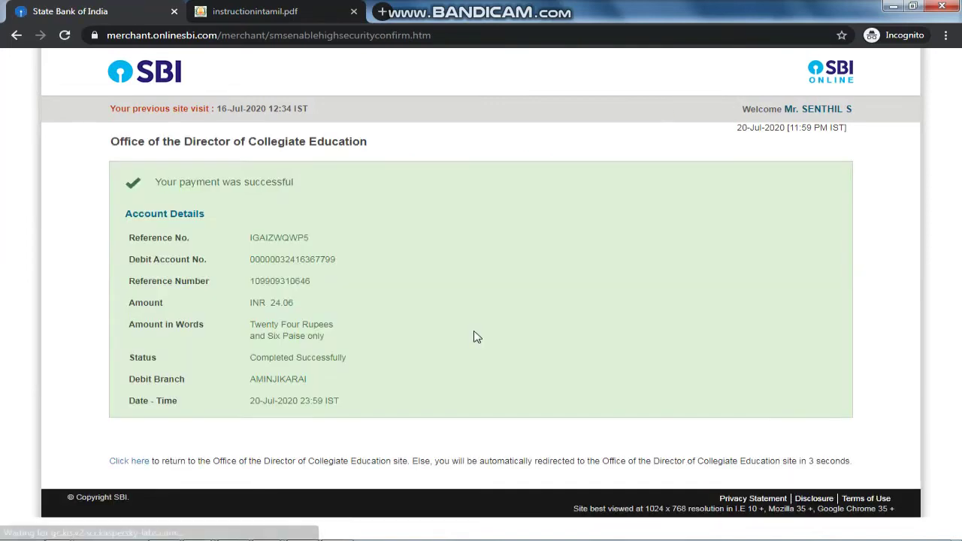
Step: Highlight the payment successful message and receipt details down to Paid Amount 24.06
left_click_drag(167, 182, 278, 188)
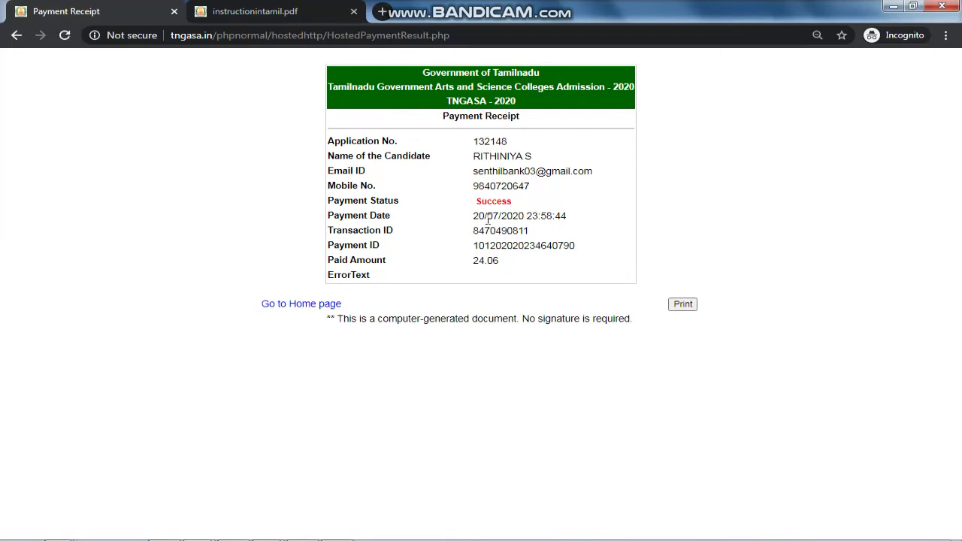
left_click_drag(335, 142, 529, 266)
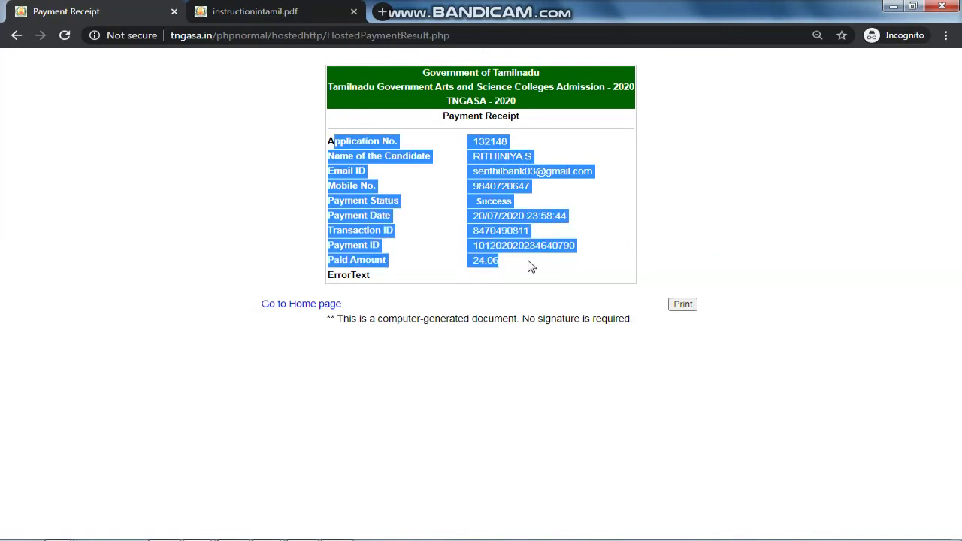
left_click(529, 267)
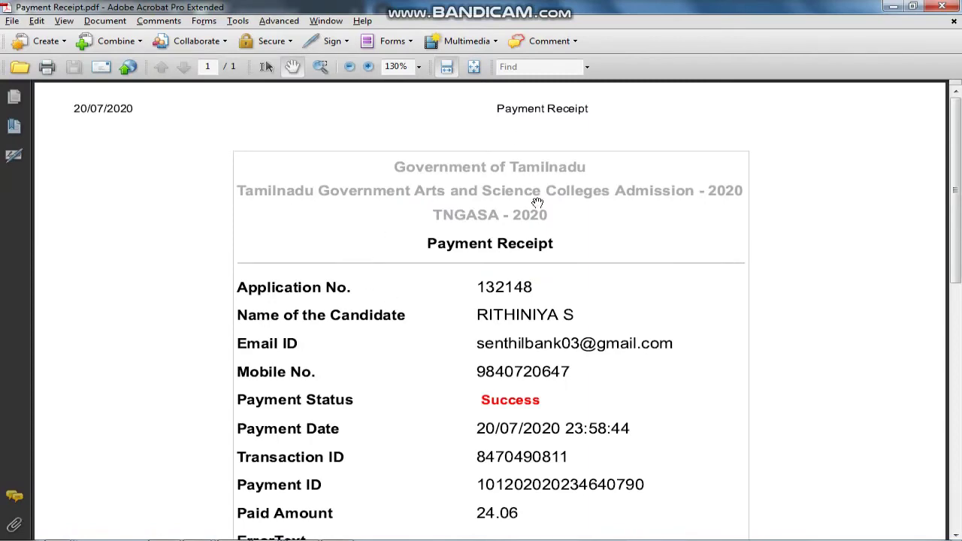
scroll(535, 210, "down", 1)
scroll(609, 317, "down", 5)
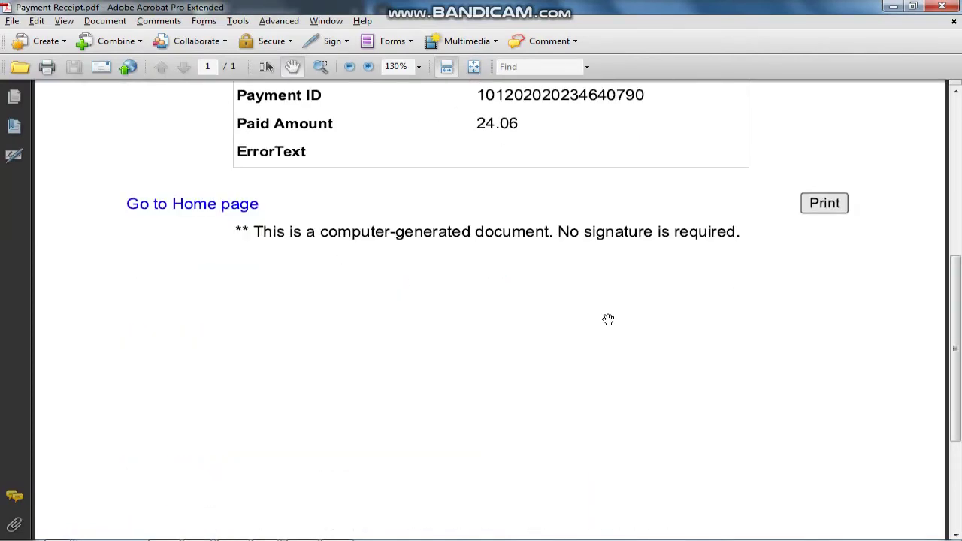
scroll(608, 319, "up", 5)
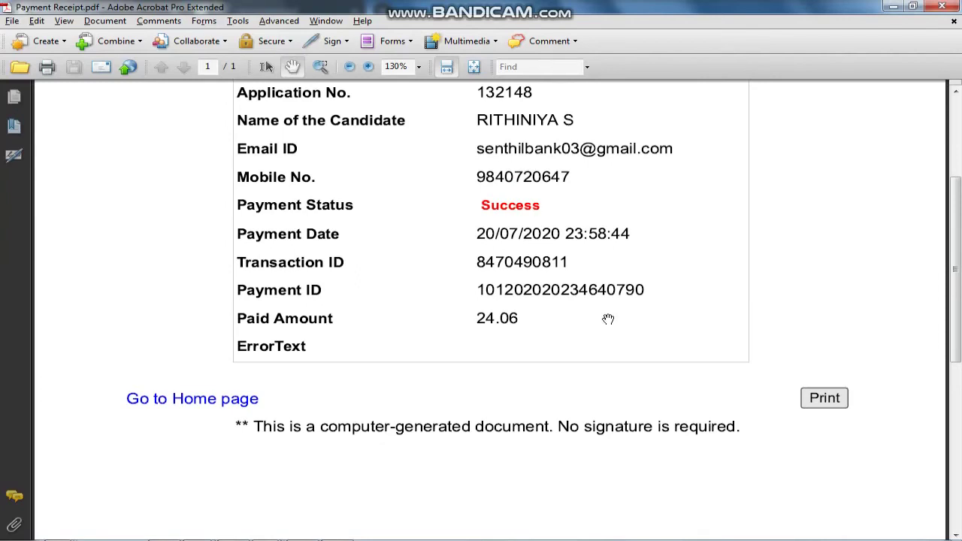
scroll(608, 319, "up", 2)
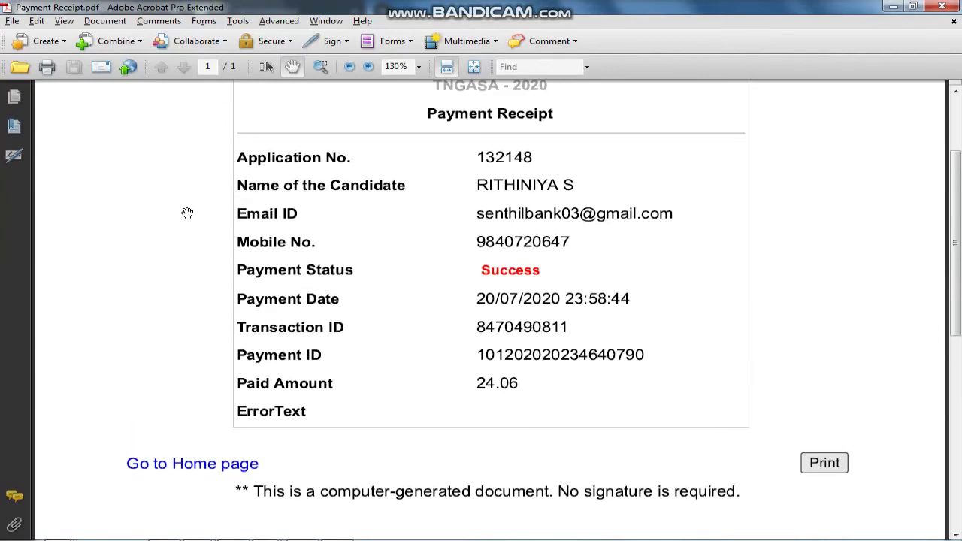
scroll(185, 213, "up", 4)
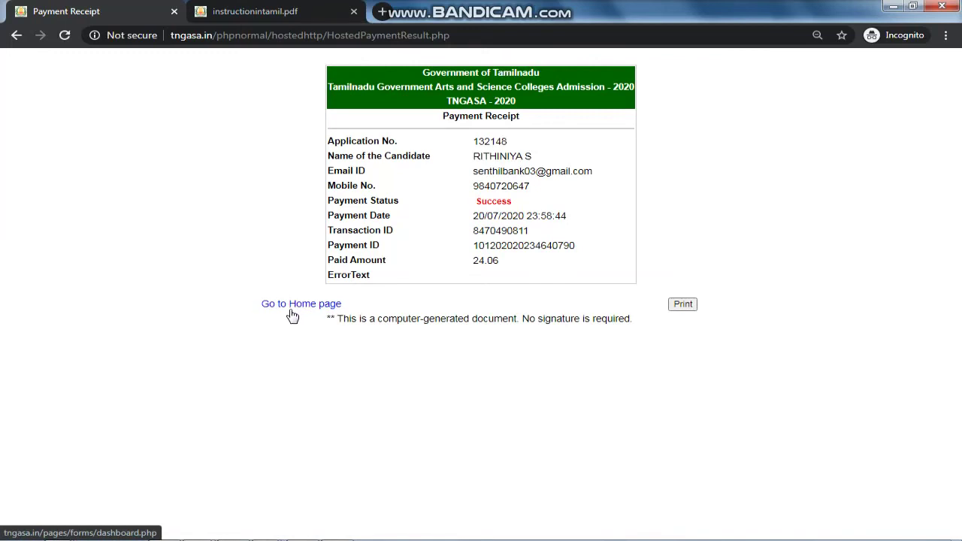
Step: Return from the receipt to the portal Dashboard via the Go to Home page link
left_click(297, 305)
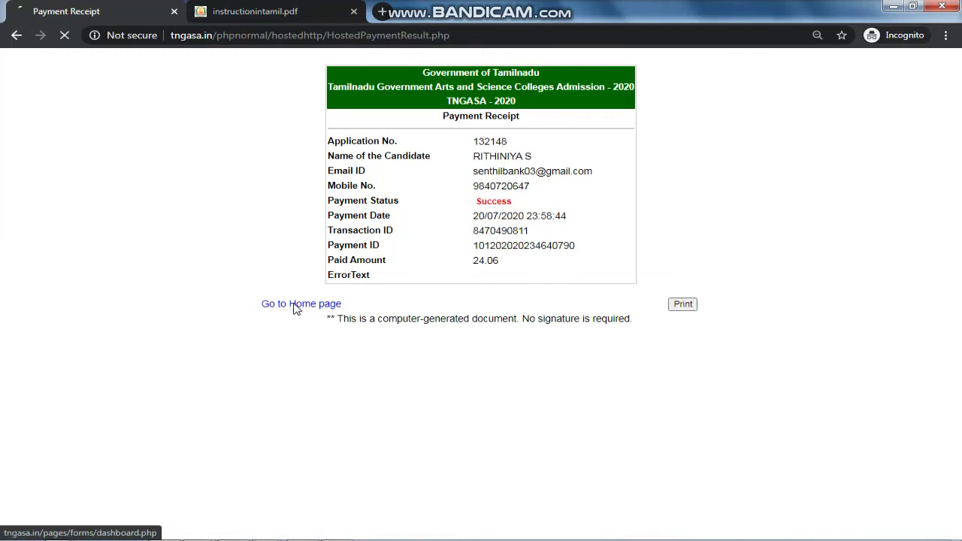